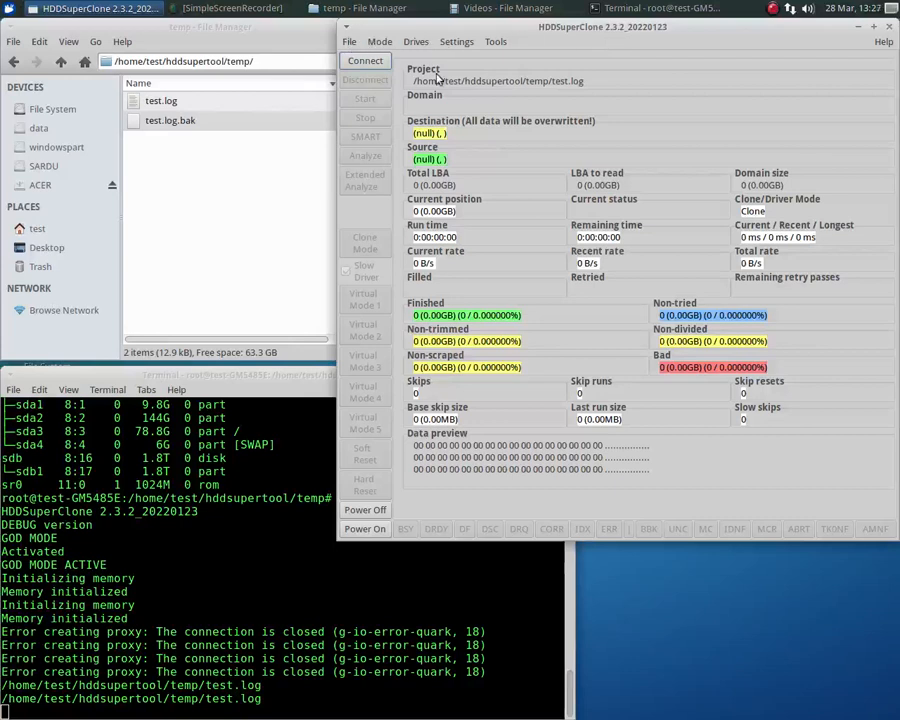
Step: Choose the /dev/sdg WD HTS54 External drive as the source drive for the test.log project
left_click(379, 41)
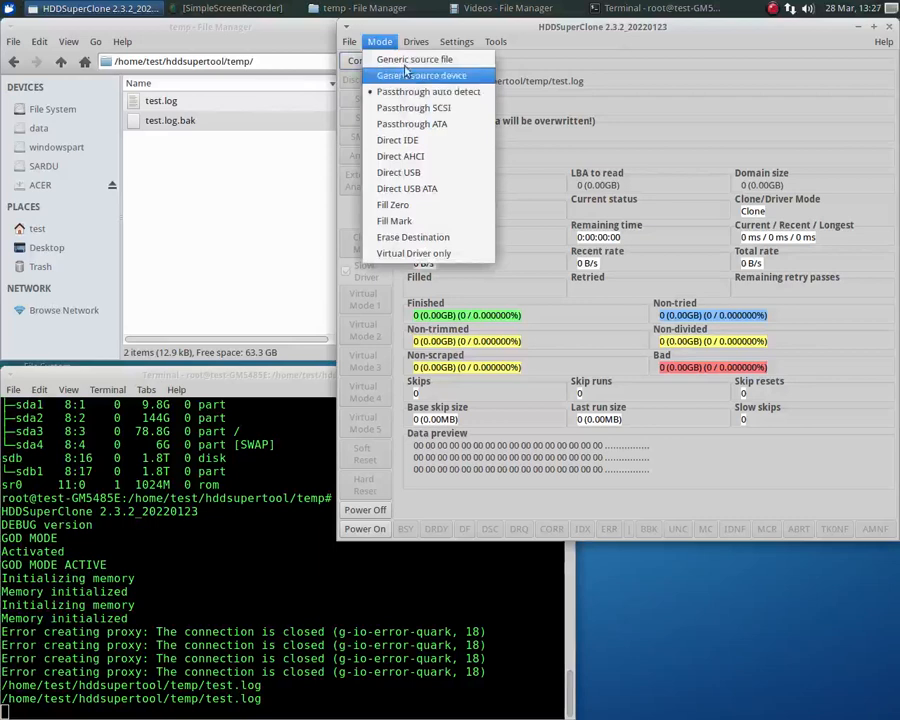
mouse_move(415, 44)
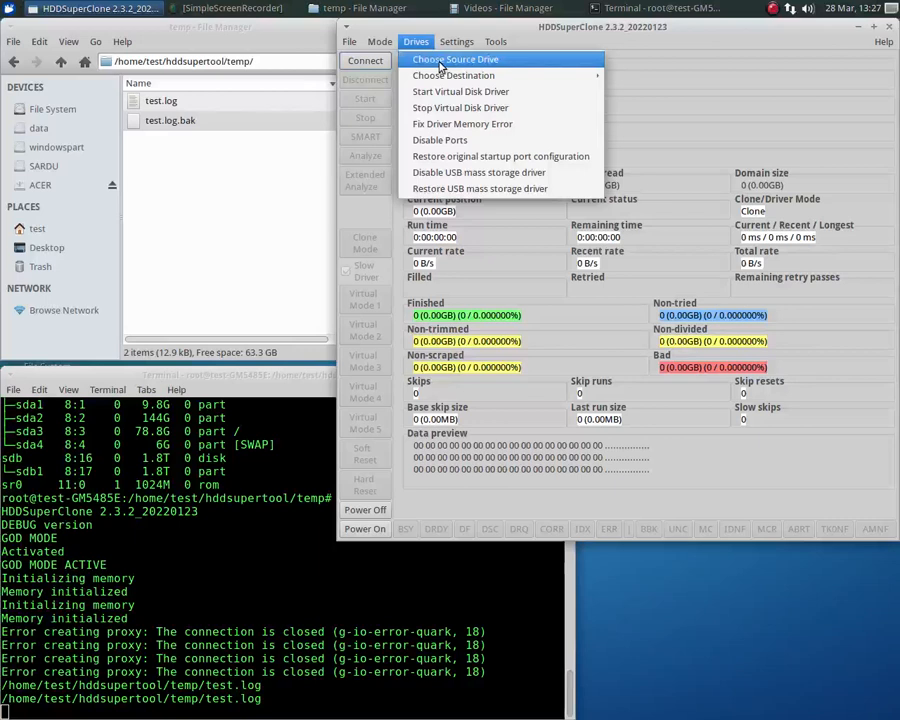
left_click(440, 67)
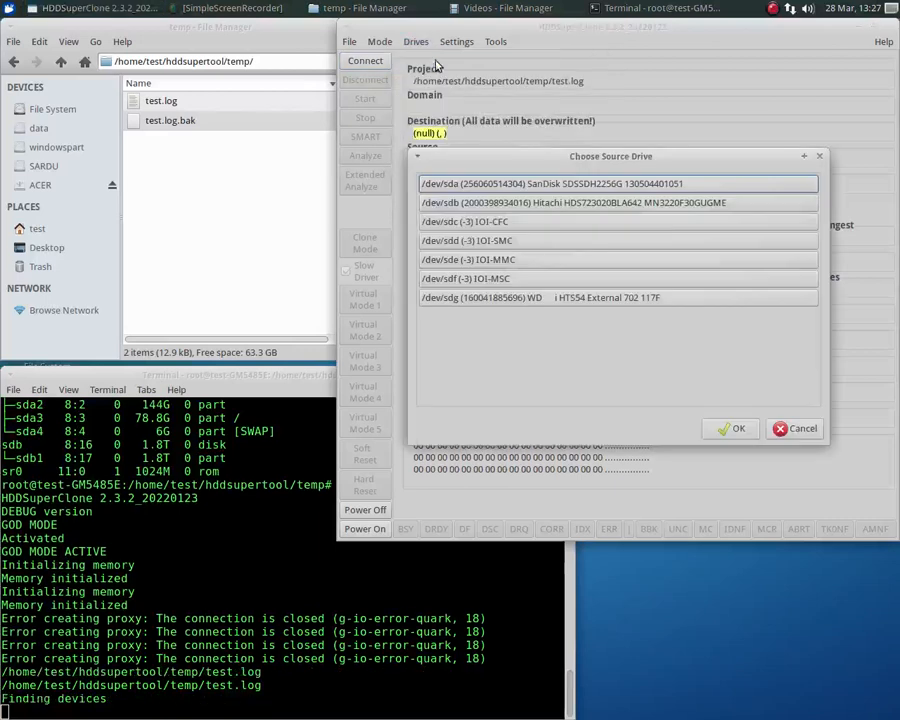
left_click(575, 300)
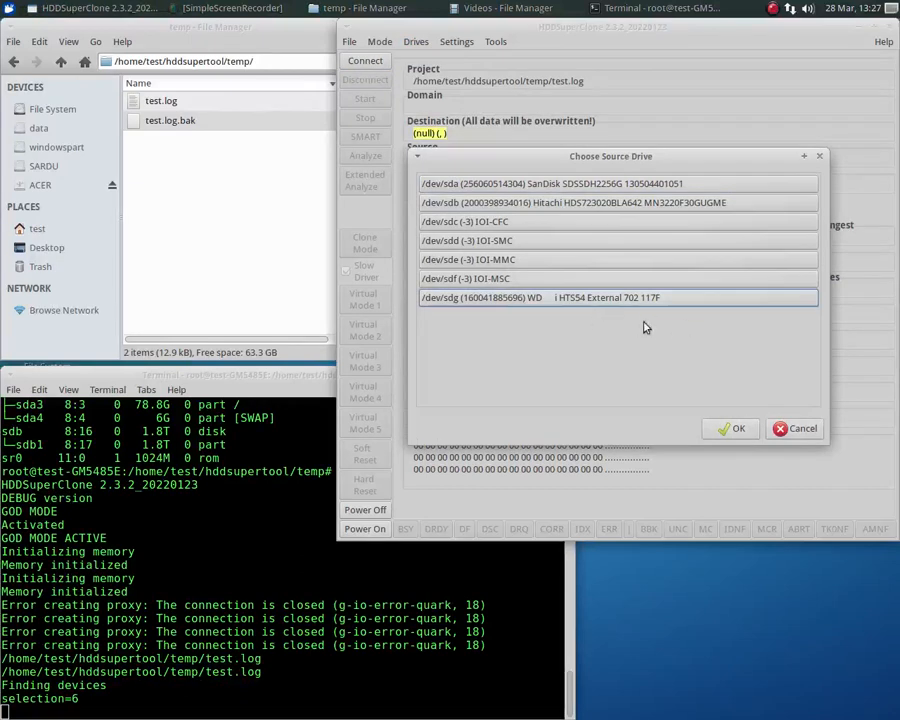
left_click(737, 432)
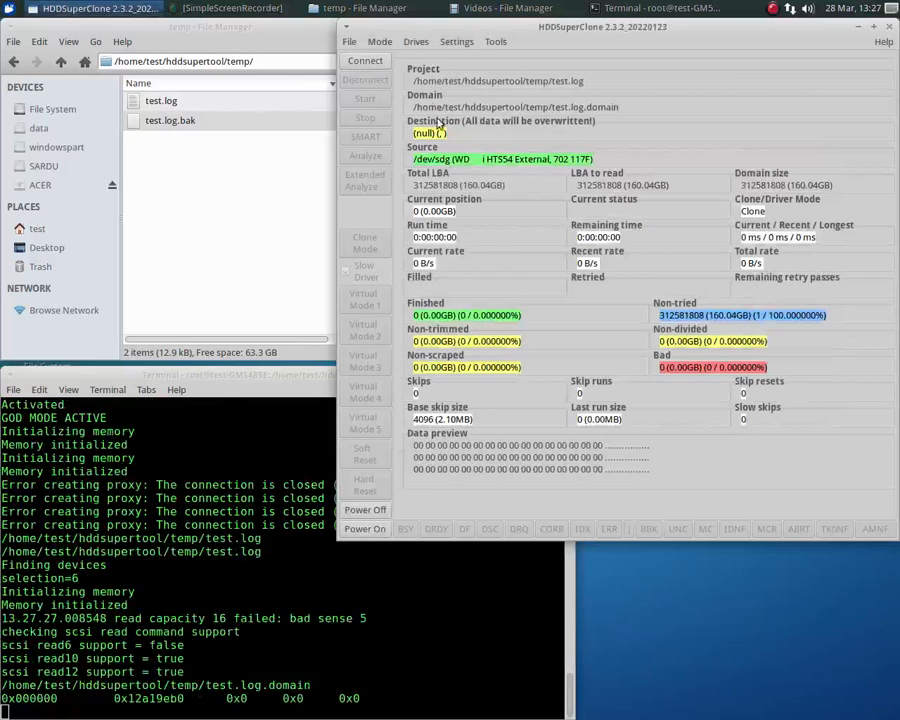
Step: Set the destination to NULL (No destination) and start cloning from the connected source drive
left_click(415, 41)
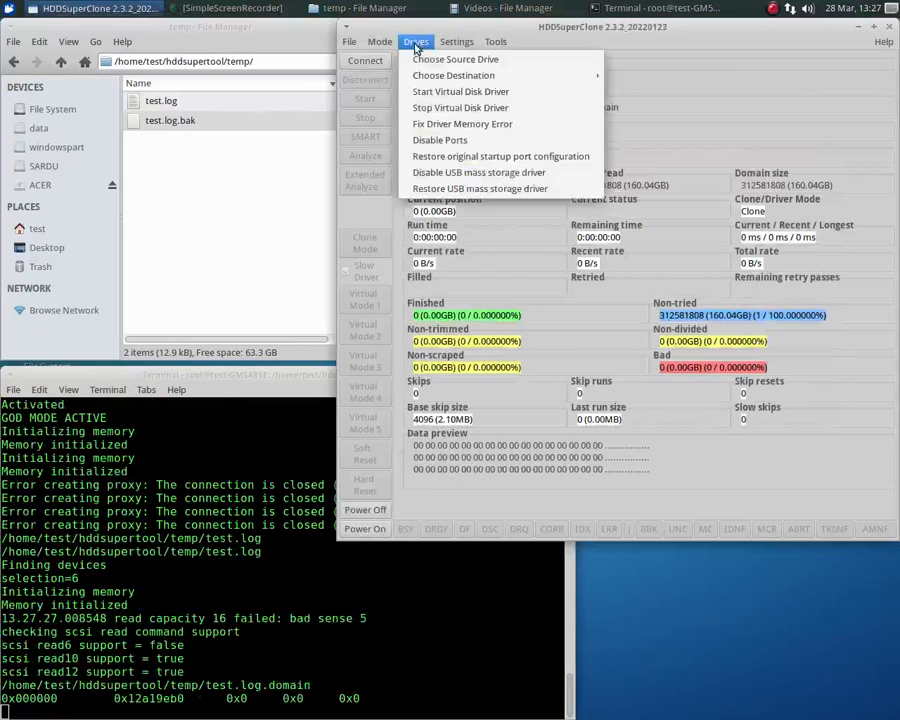
mouse_move(440, 75)
left_click(628, 123)
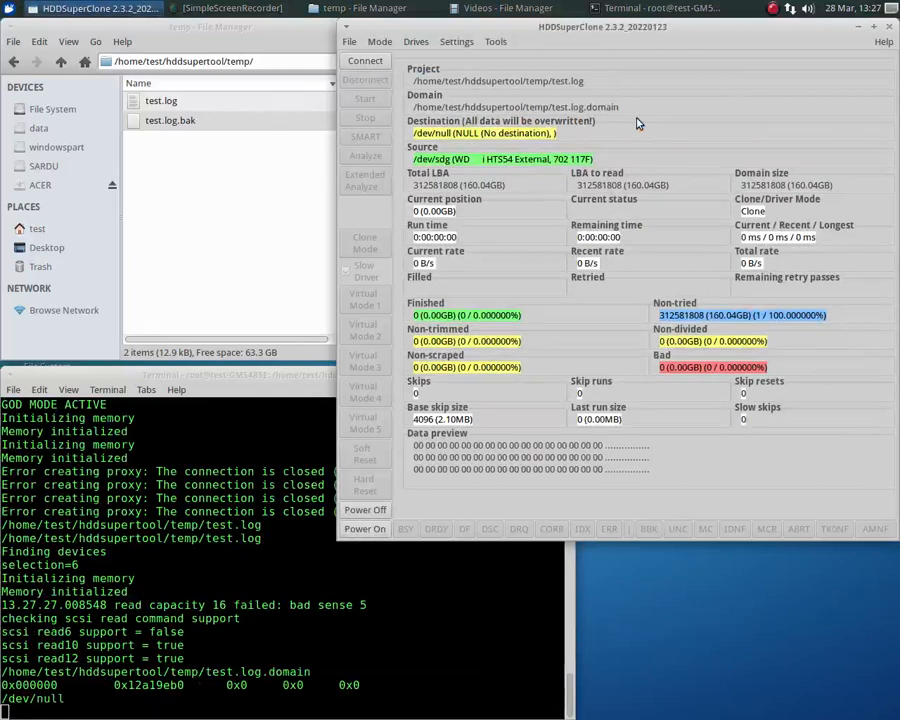
left_click(365, 60)
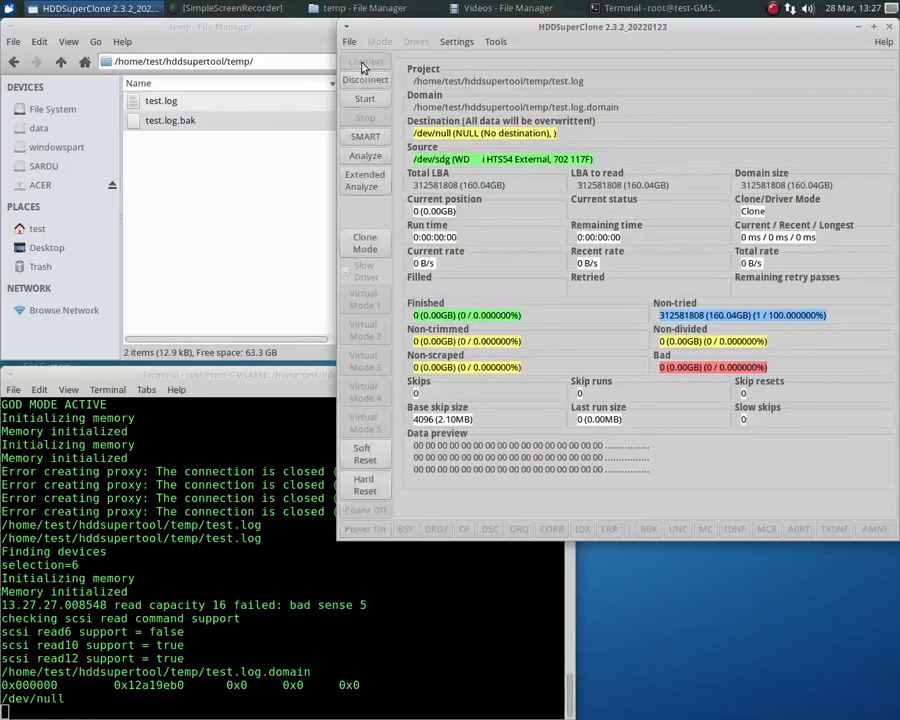
left_click(365, 101)
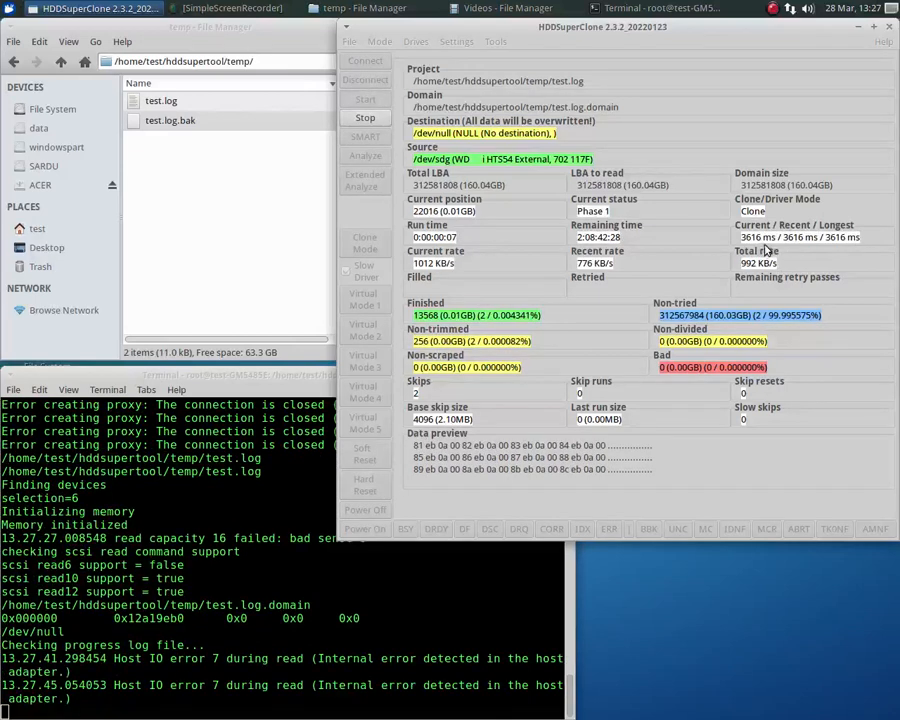
Step: Stop the running passthrough clone and disconnect the source drive
left_click(369, 119)
left_click(540, 384)
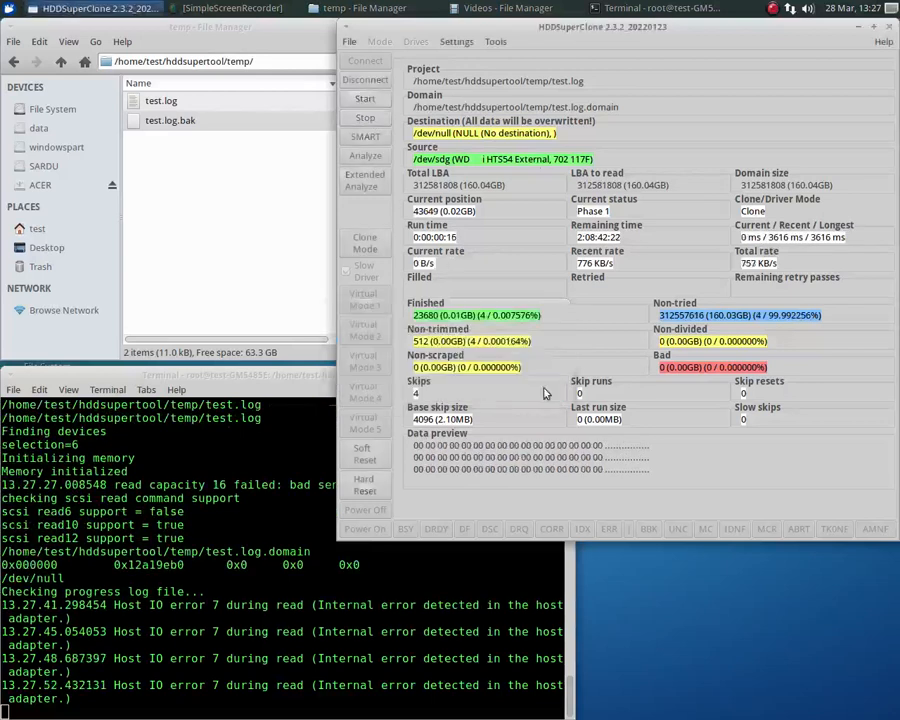
left_click(378, 80)
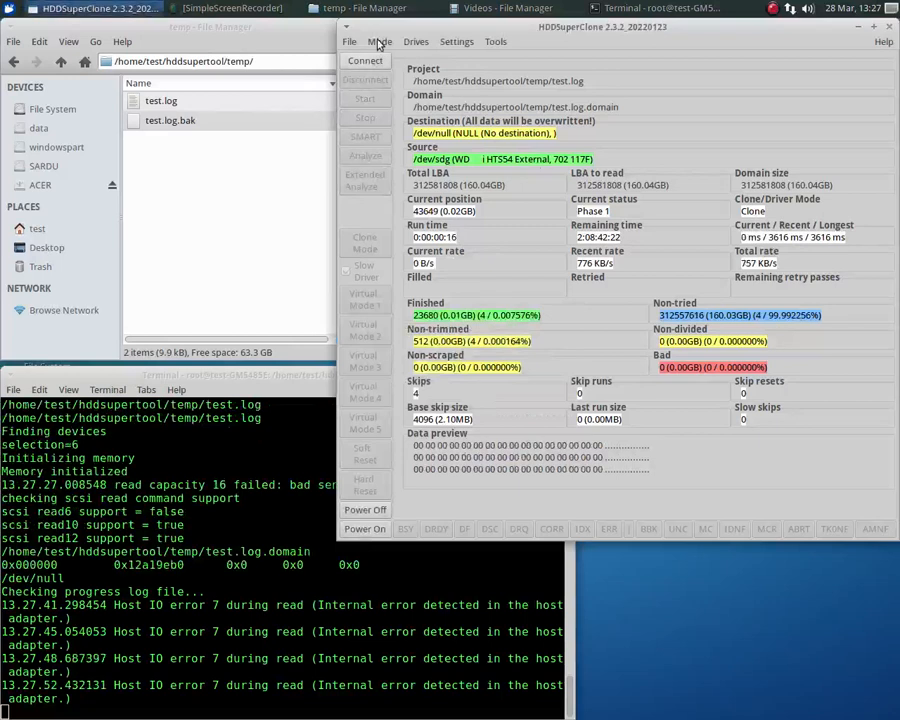
Step: Try to choose the Western Digital External HDD as the source drive in Direct USB ATA mode
left_click(379, 42)
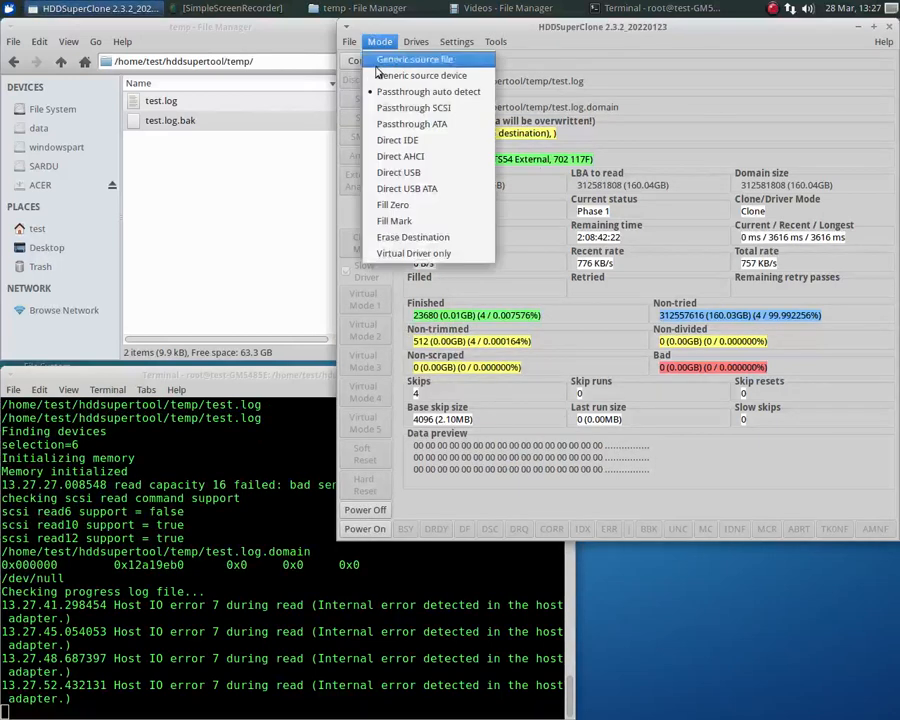
left_click(398, 190)
left_click(416, 42)
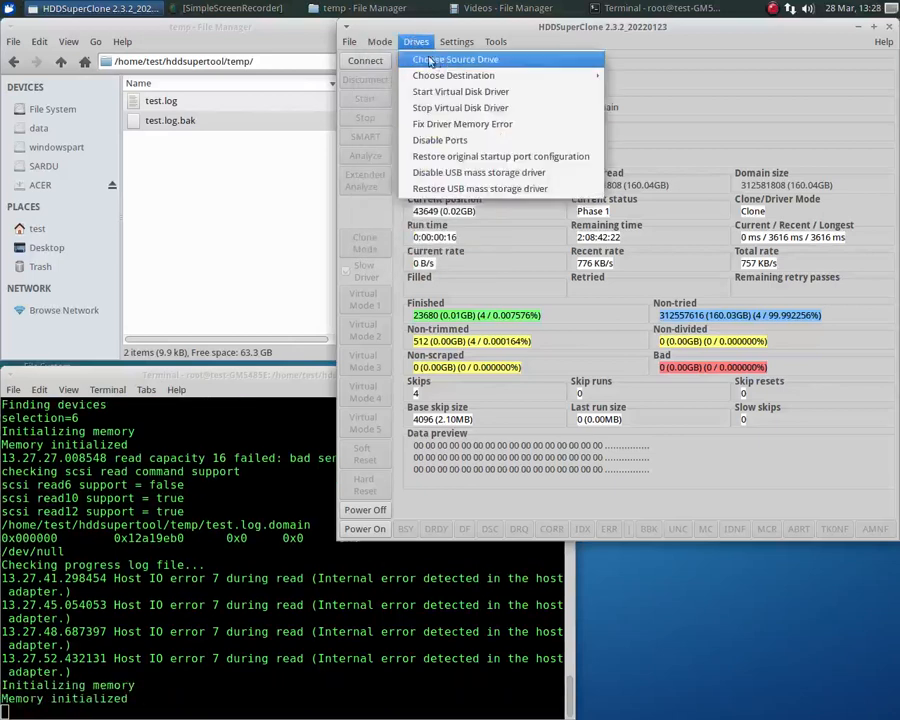
left_click(430, 61)
left_click(530, 219)
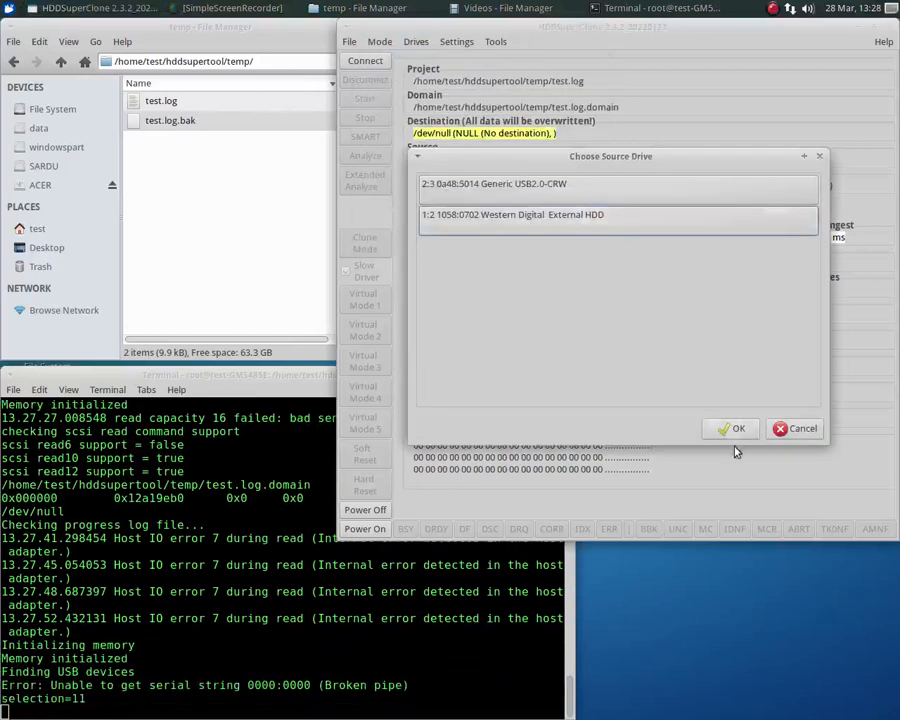
left_click(732, 428)
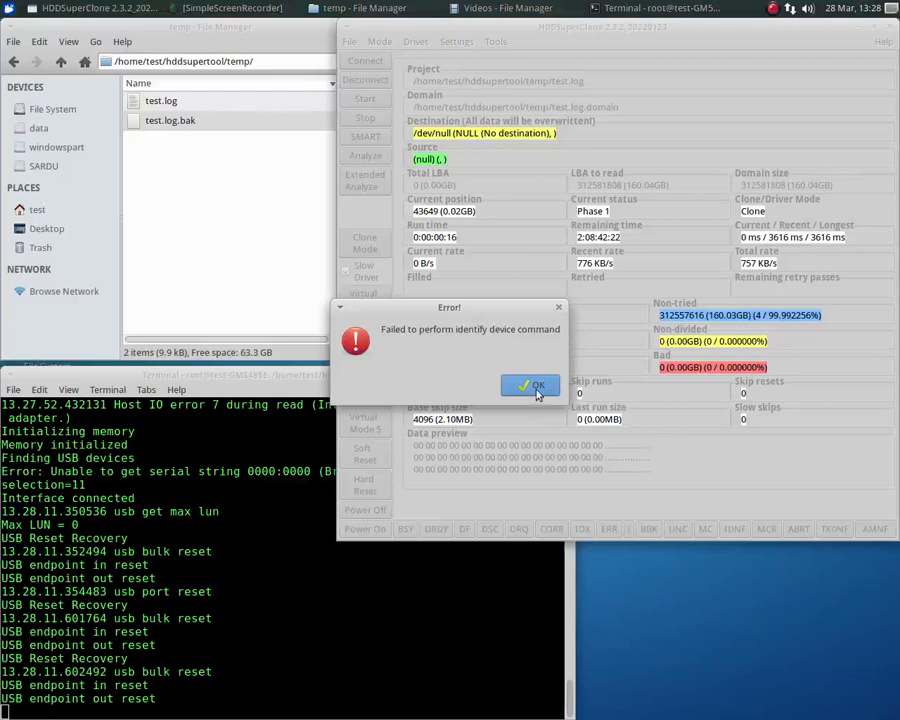
left_click(537, 391)
left_click(486, 386)
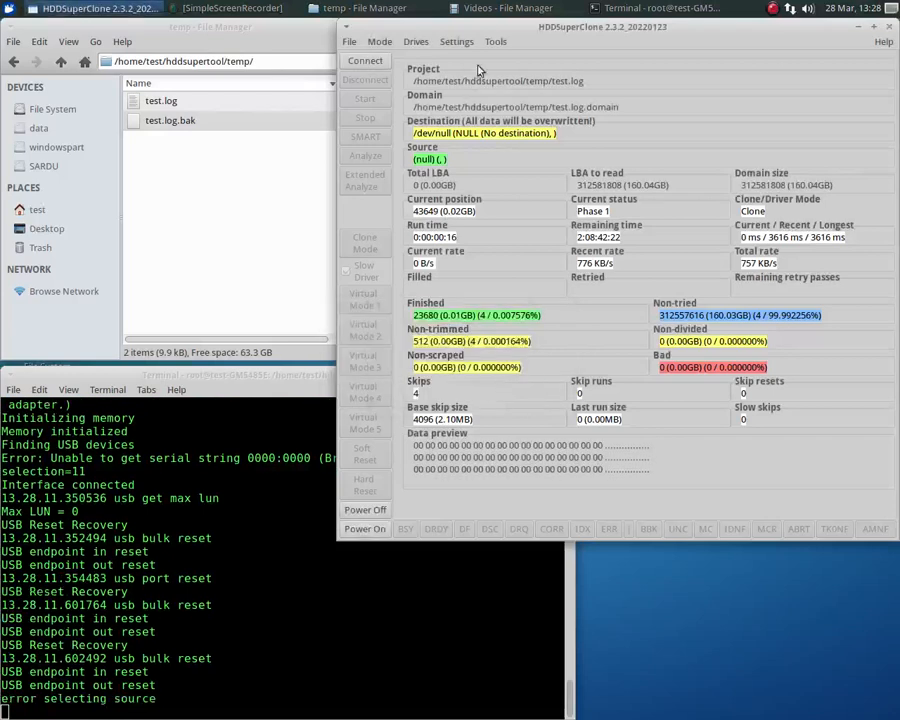
Step: Close HDDSuperClone and relaunch it from the terminal with the command hddsuperclone
left_click(874, 26)
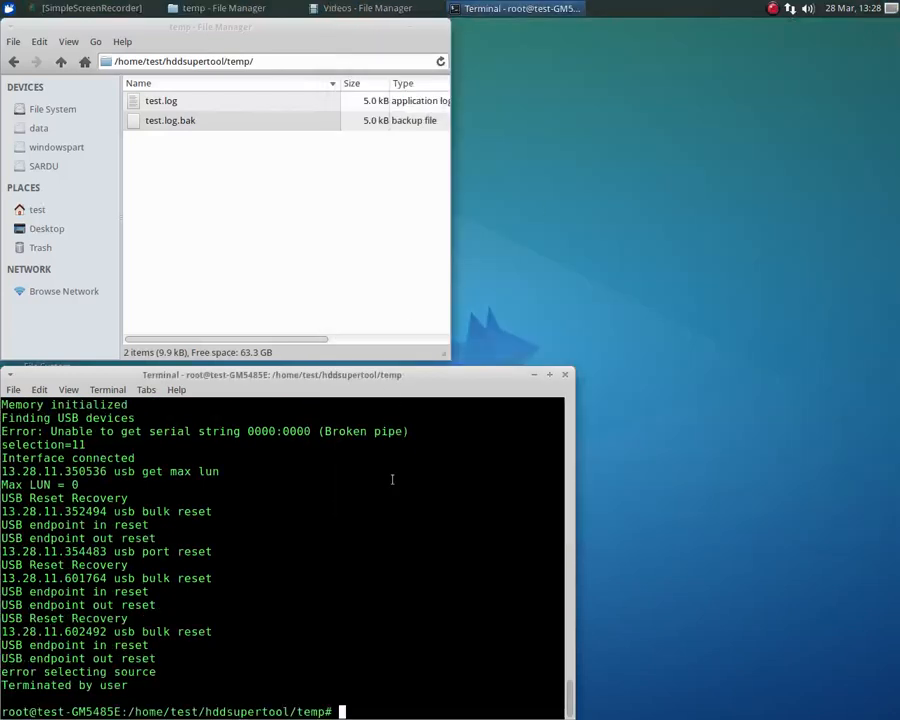
type("hddsuperclone")
key("Return")
left_click(408, 368)
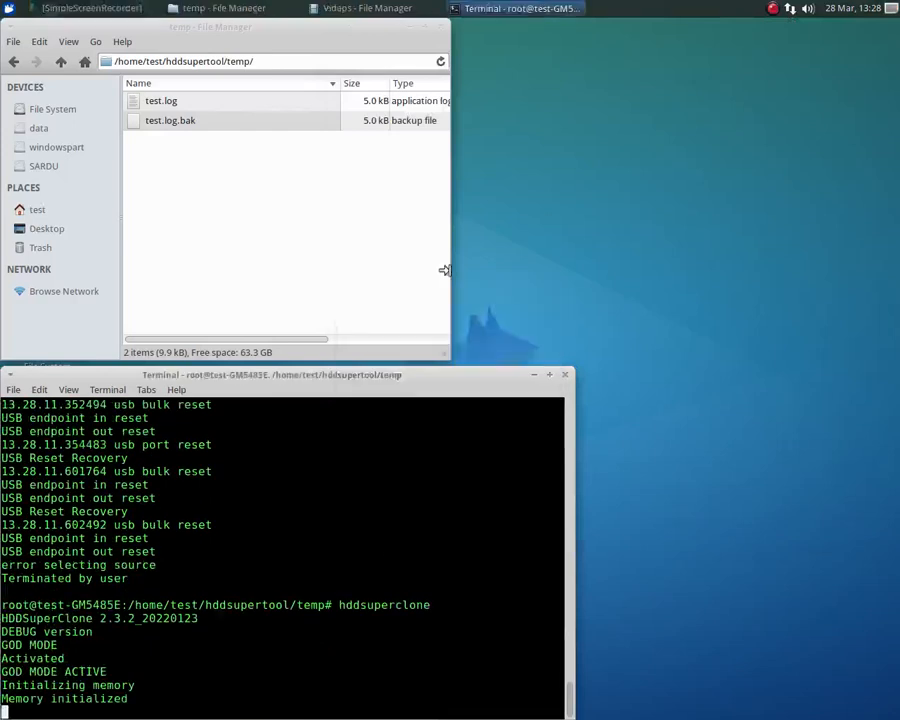
left_click_drag(451, 122, 620, 33)
Step: Open the recently used project file test.log
left_click(349, 42)
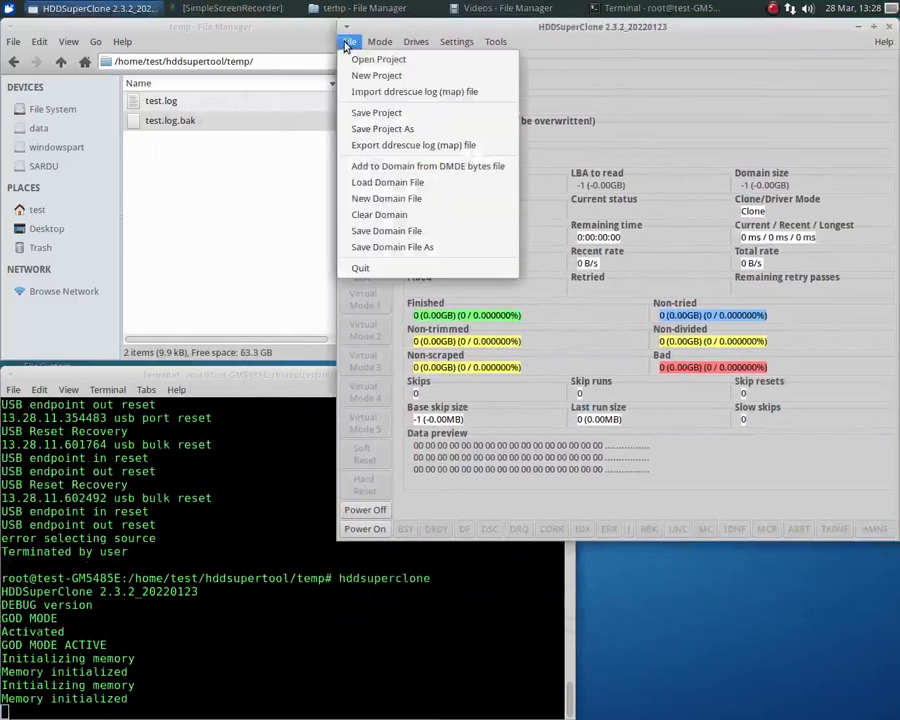
left_click(362, 60)
left_click(483, 165)
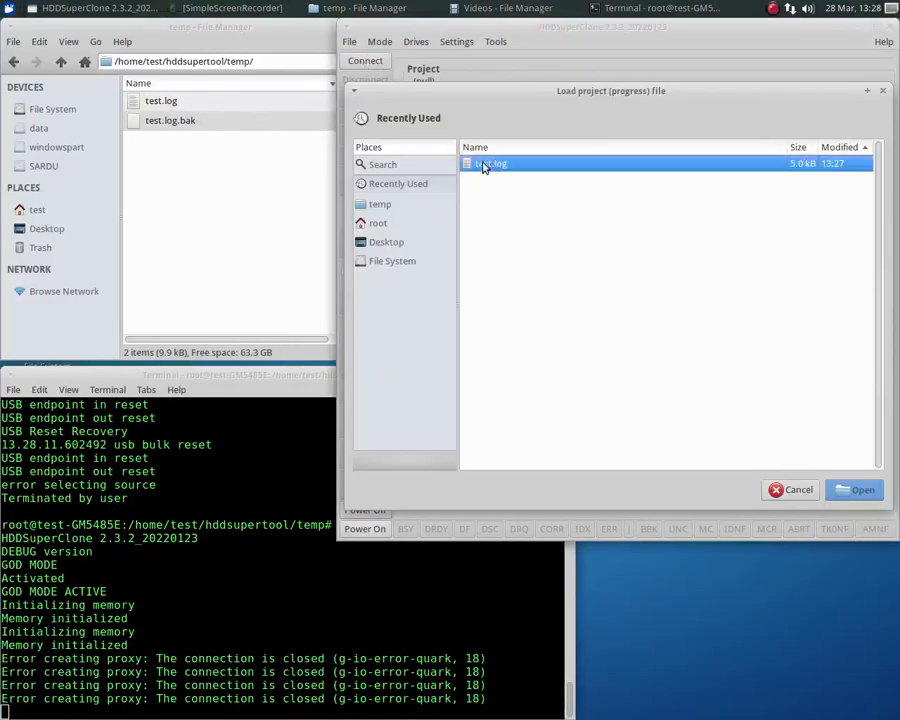
double_click(483, 165)
Step: Switch to Direct USB ATA mode and choose the Western Digital External HDD as the source drive
left_click(380, 41)
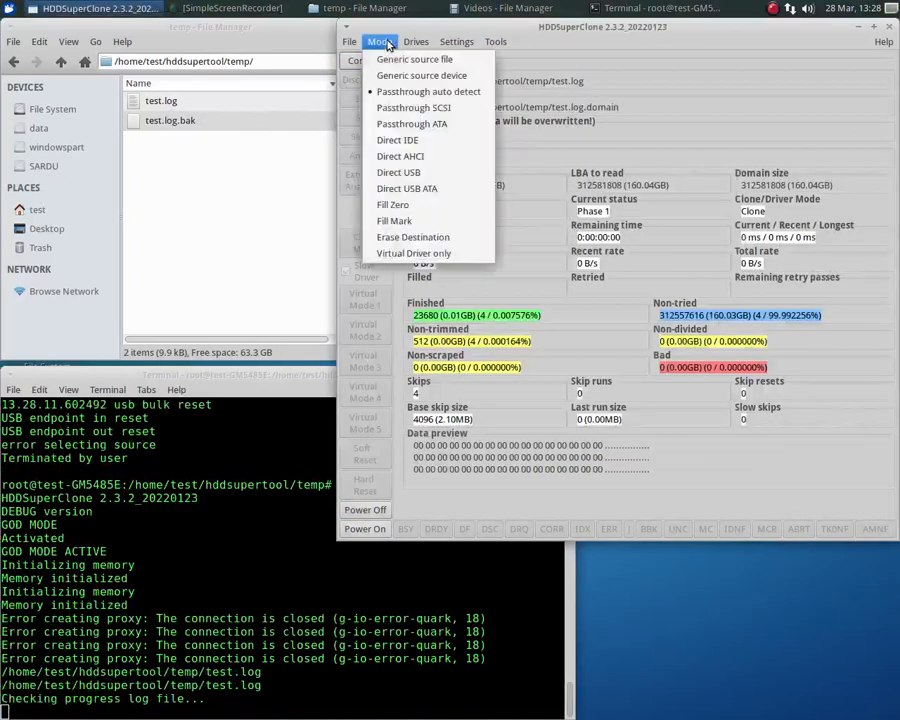
left_click(397, 189)
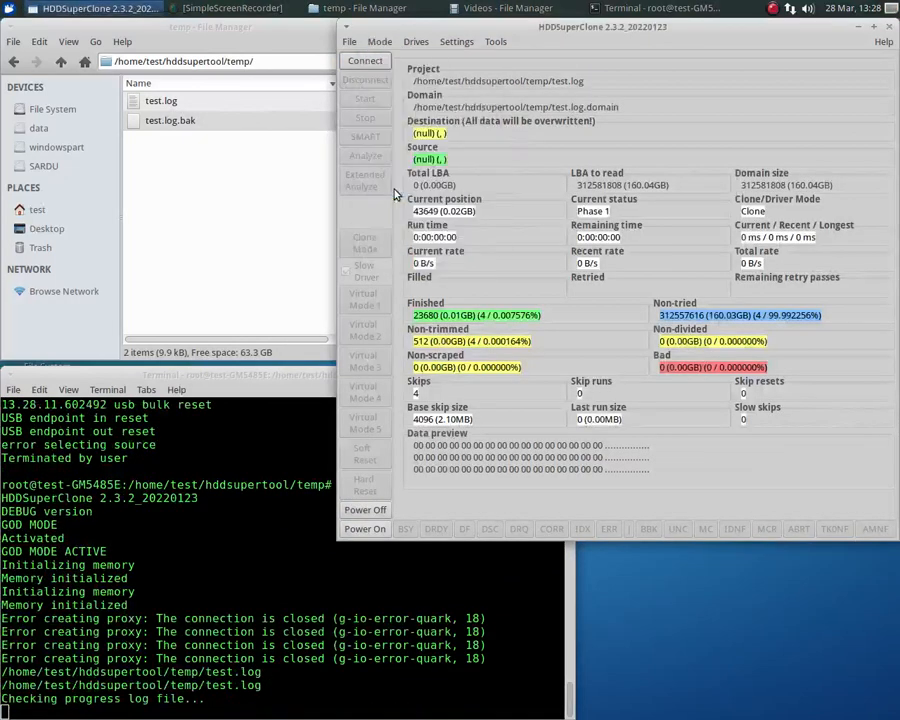
left_click(419, 43)
left_click(450, 62)
left_click(517, 220)
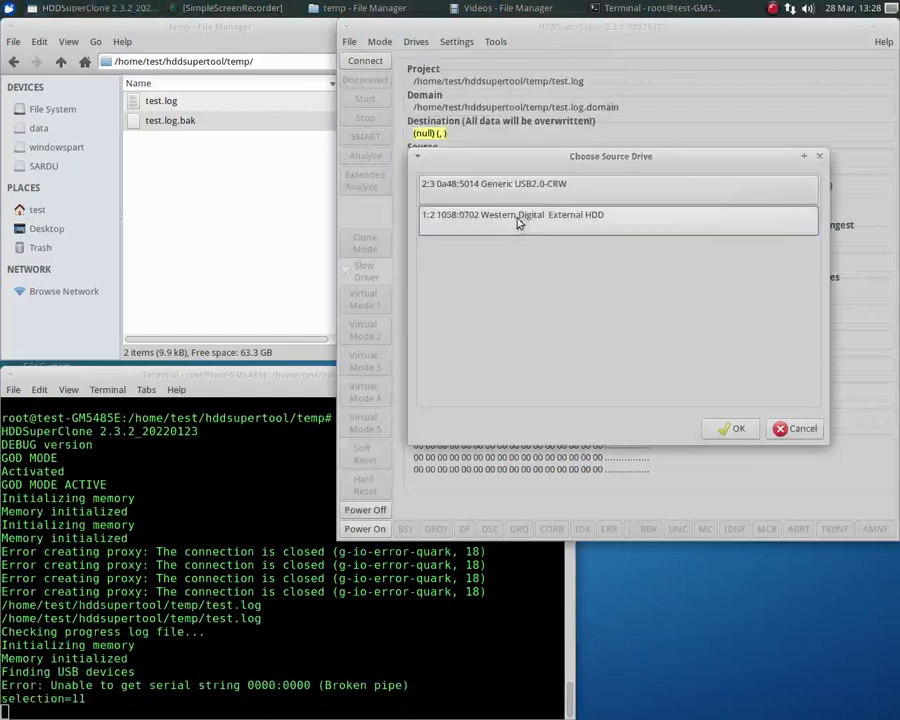
left_click(718, 428)
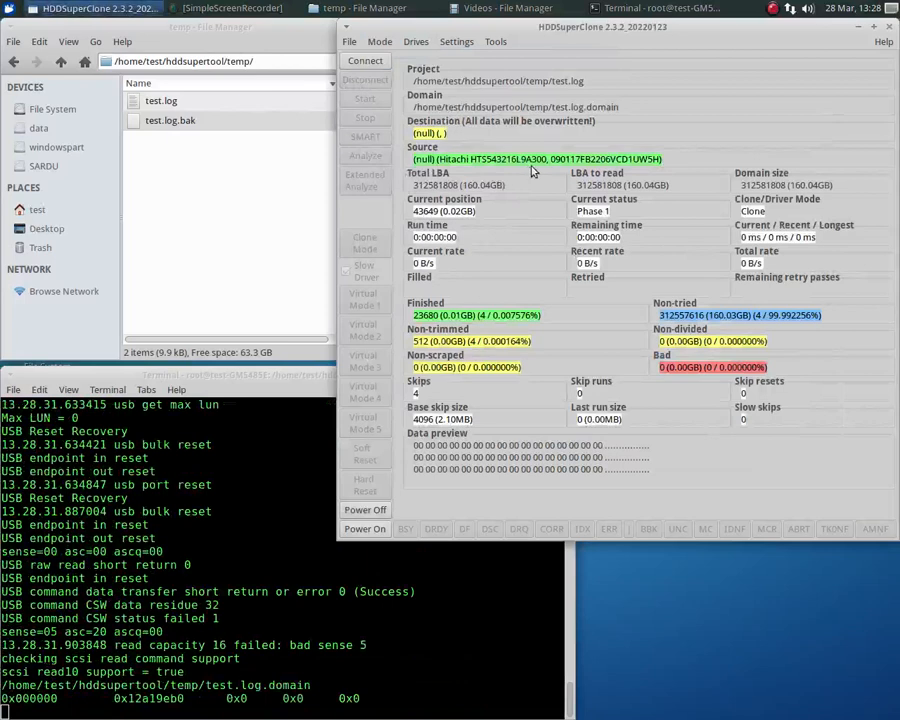
Step: Set the clone's destination to NULL (No destination)
left_click(412, 42)
mouse_move(560, 77)
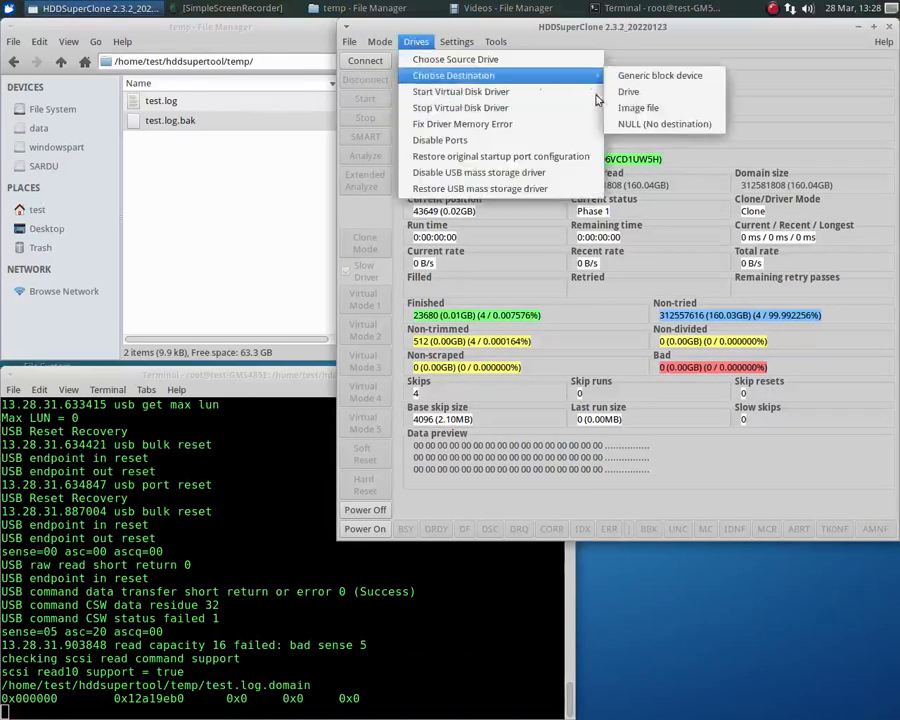
left_click(664, 124)
Step: Connect to the source drive and run a short clone in Direct USB ATA mode, stopping it after a few seconds
left_click(365, 60)
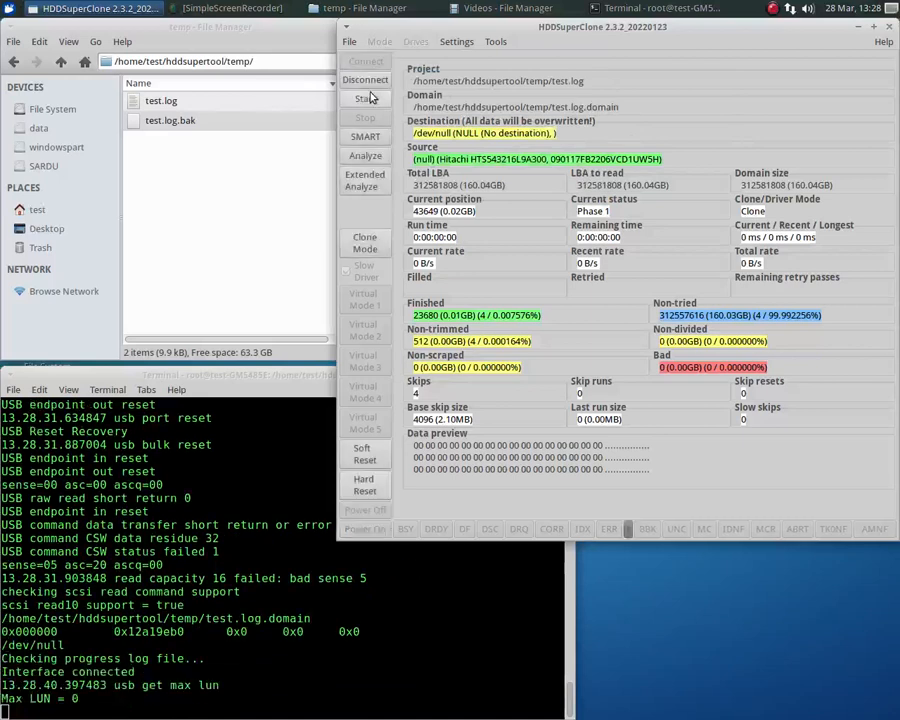
left_click(366, 98)
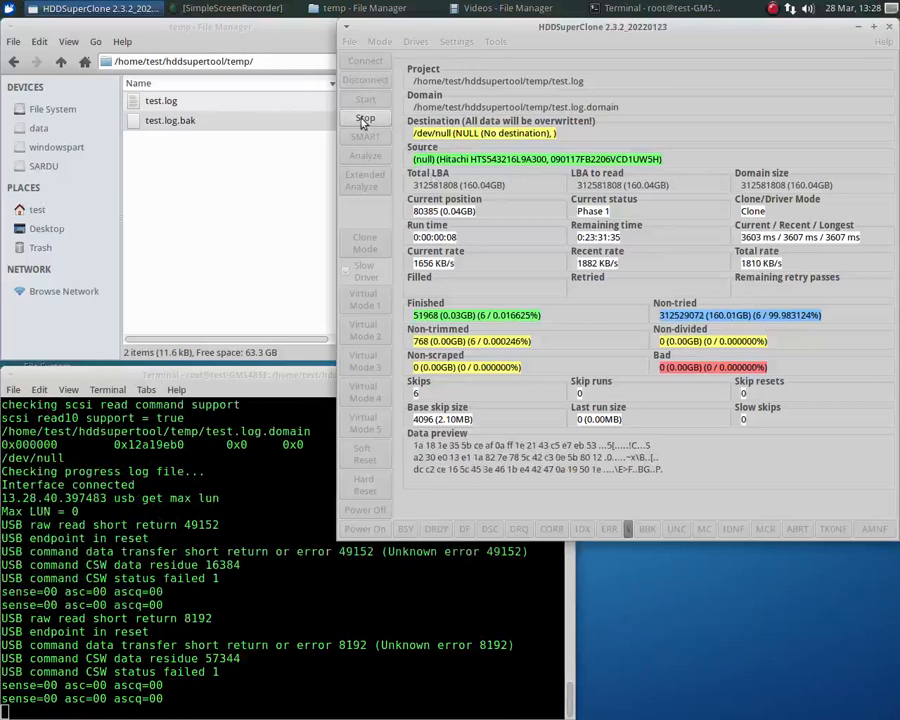
left_click(364, 120)
left_click(540, 386)
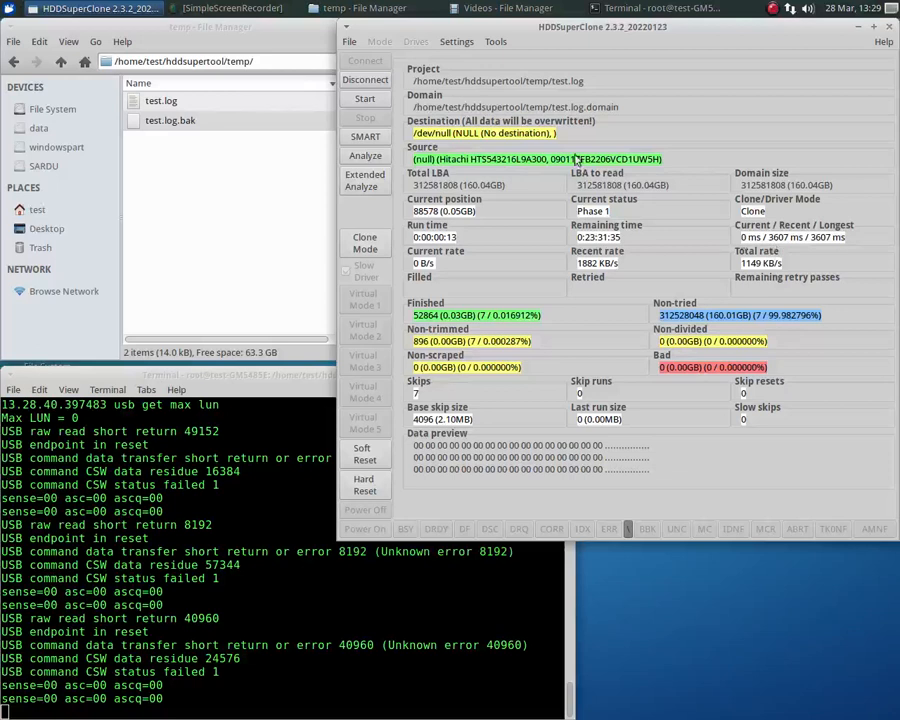
Step: Set the soft reset time to 500 ms in the timer settings
left_click(456, 43)
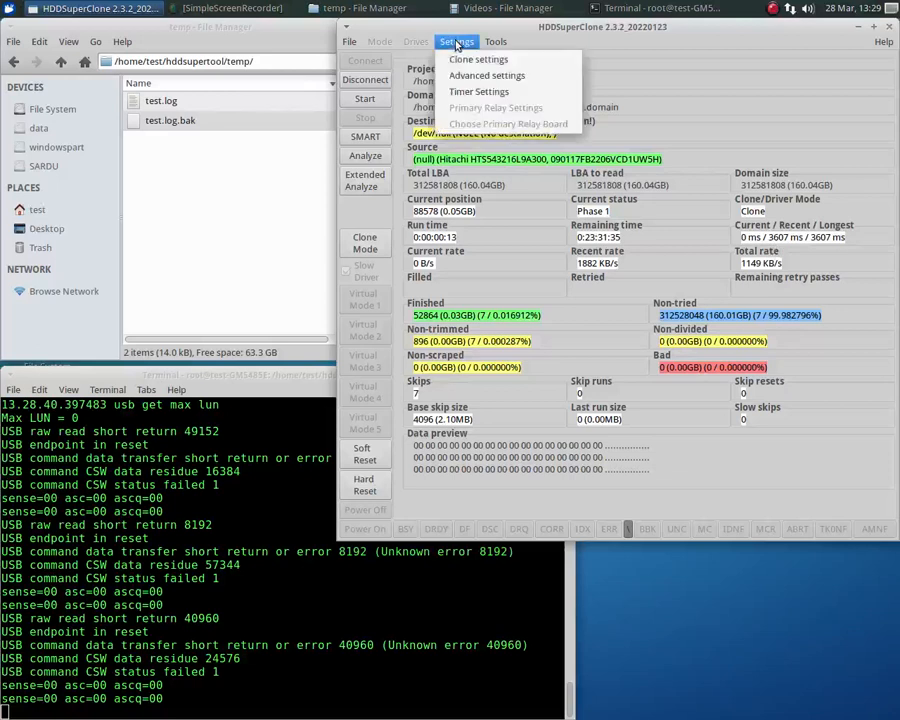
left_click(477, 92)
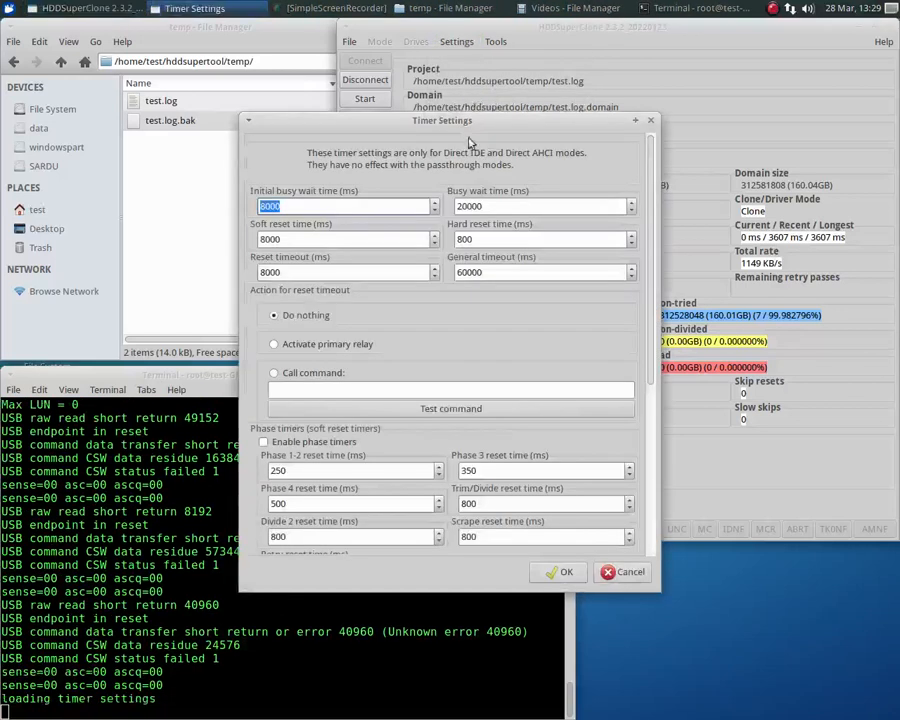
key("Tab")
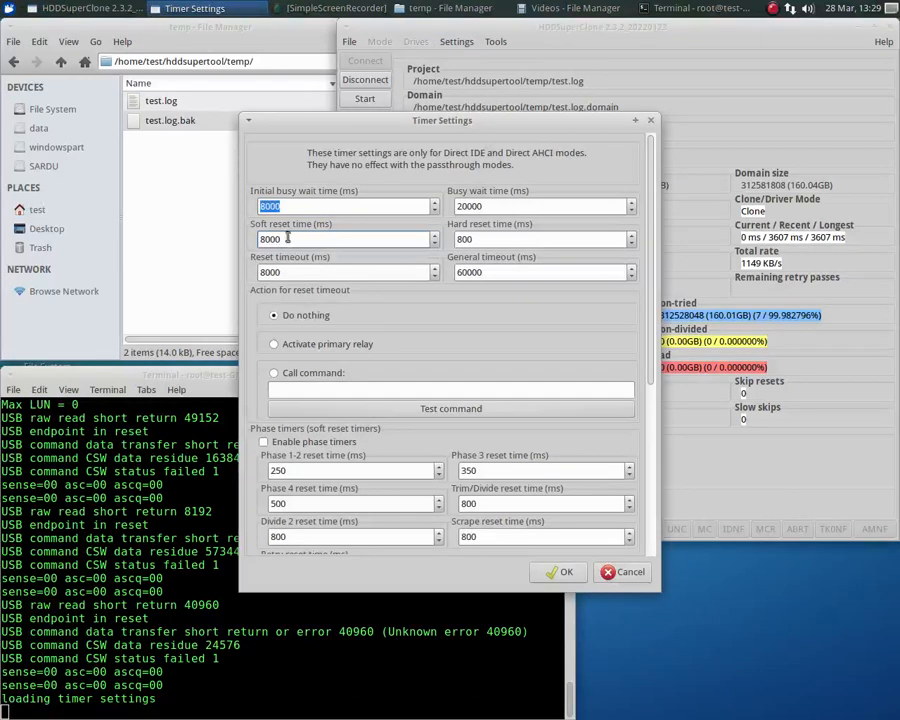
type("500")
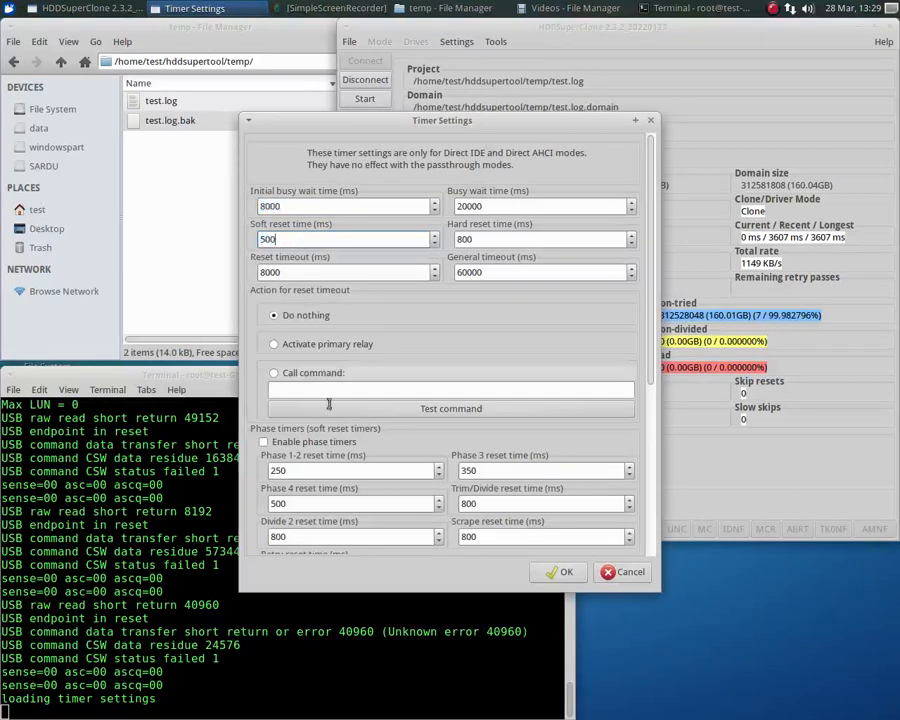
left_click(557, 574)
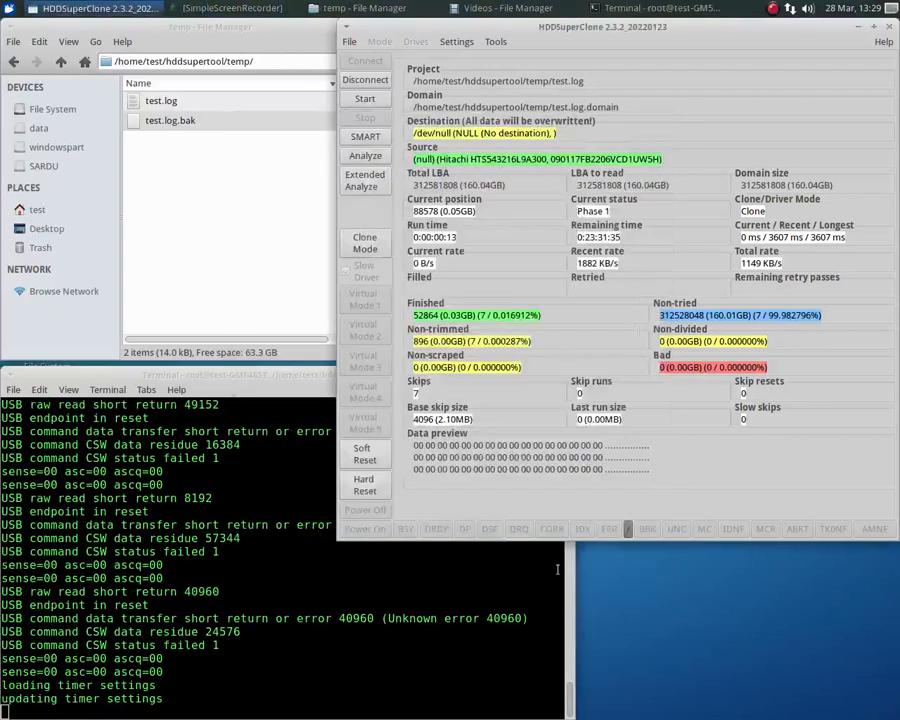
Step: Resume cloning from the connected source drive with the updated timer settings
left_click(366, 102)
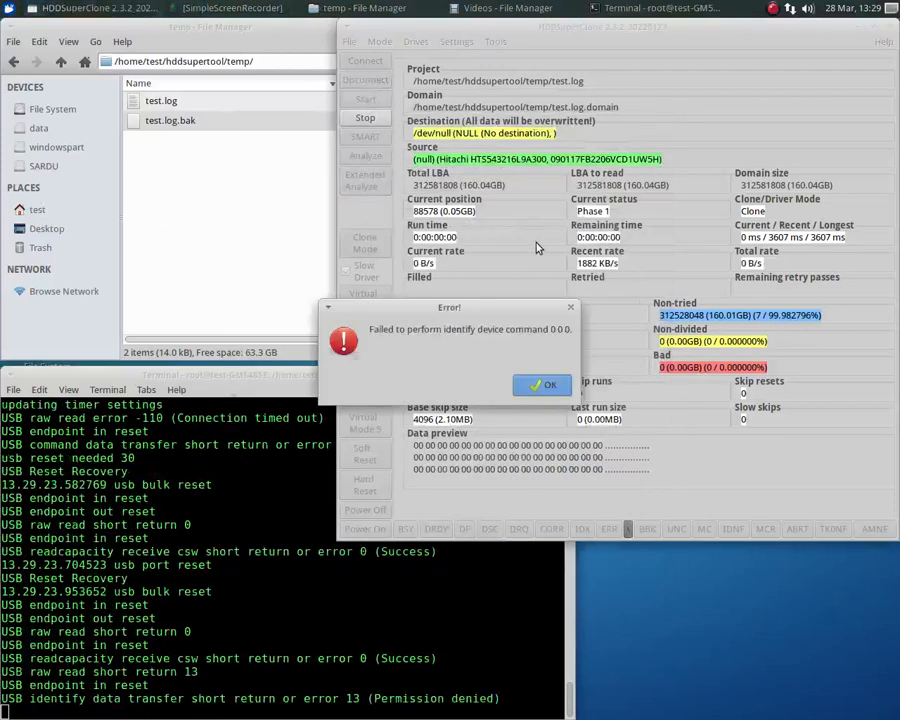
left_click(537, 387)
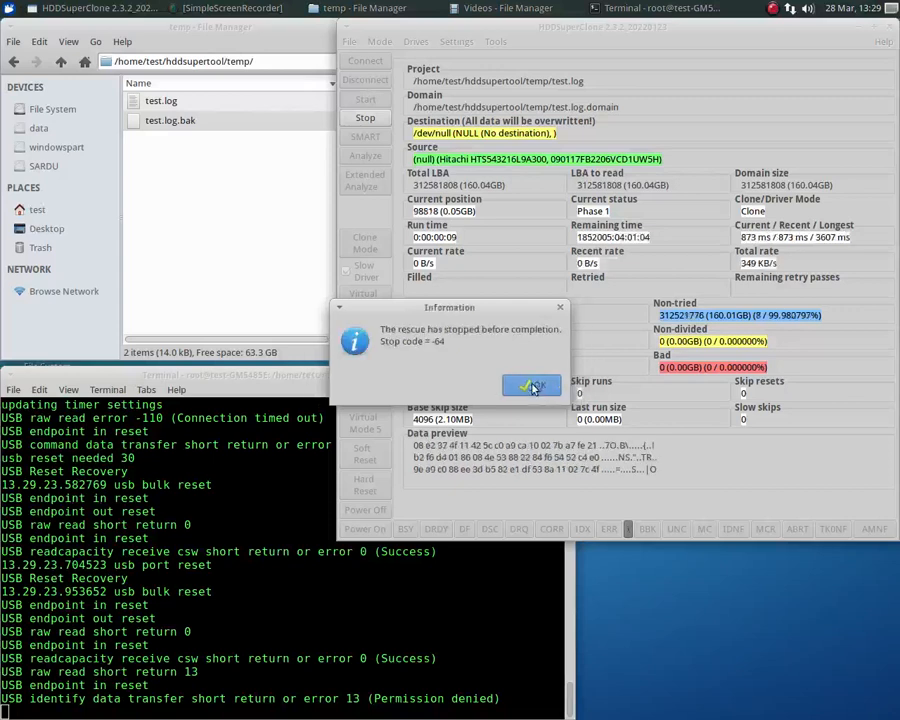
Step: Dismiss the stopped-rescue notice and set the soft reset time to 8000 ms in the timer settings
left_click(535, 387)
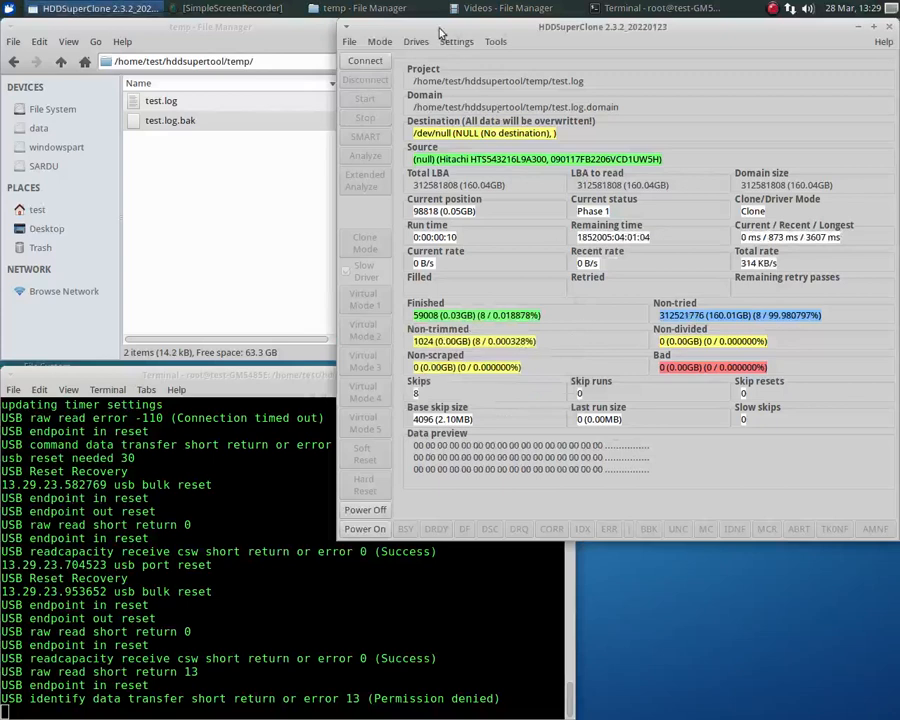
left_click(456, 41)
left_click(478, 91)
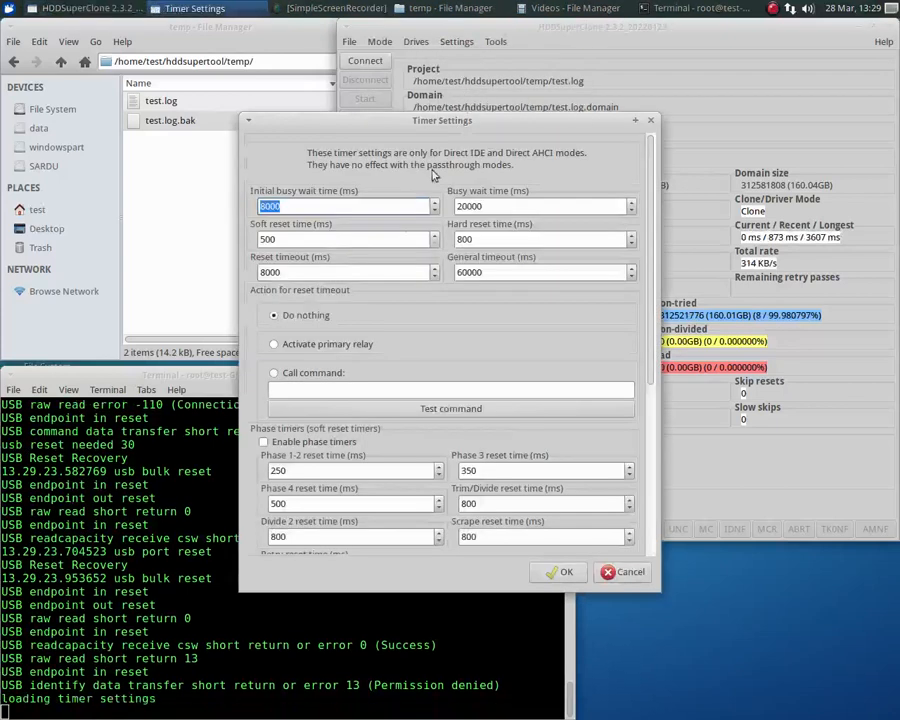
left_click_drag(327, 238, 227, 241)
type("8000")
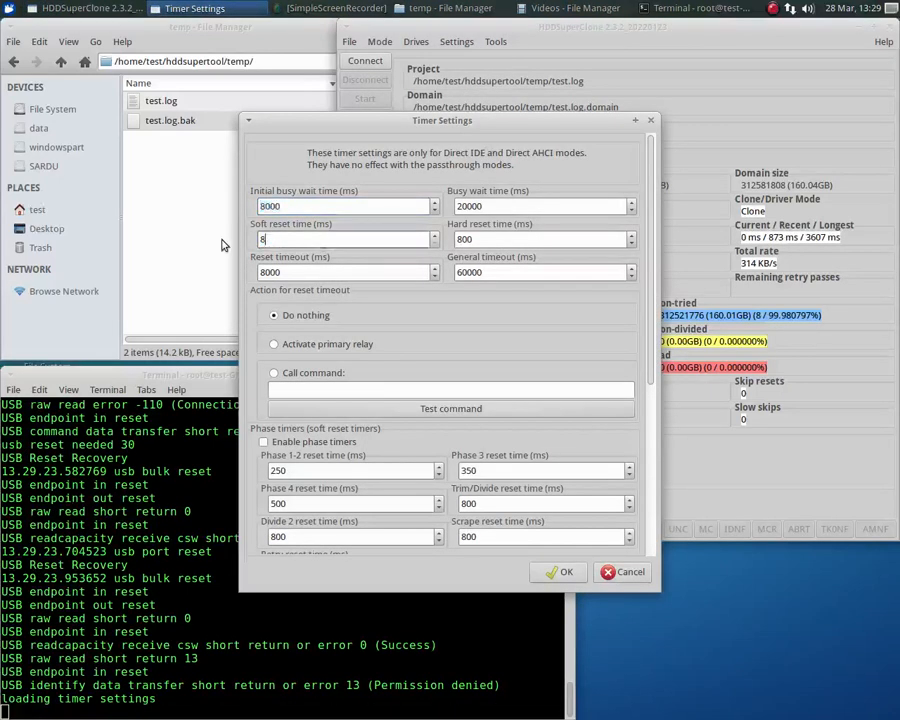
left_click(560, 572)
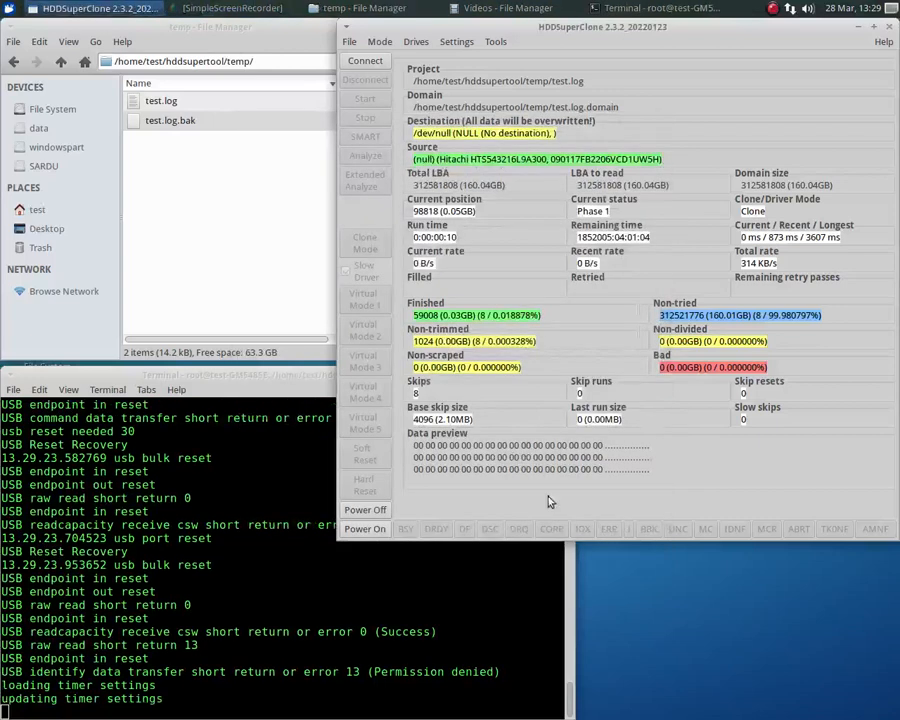
Step: Connect to the source drive and try to resume the clone with the longer soft reset time
left_click(368, 63)
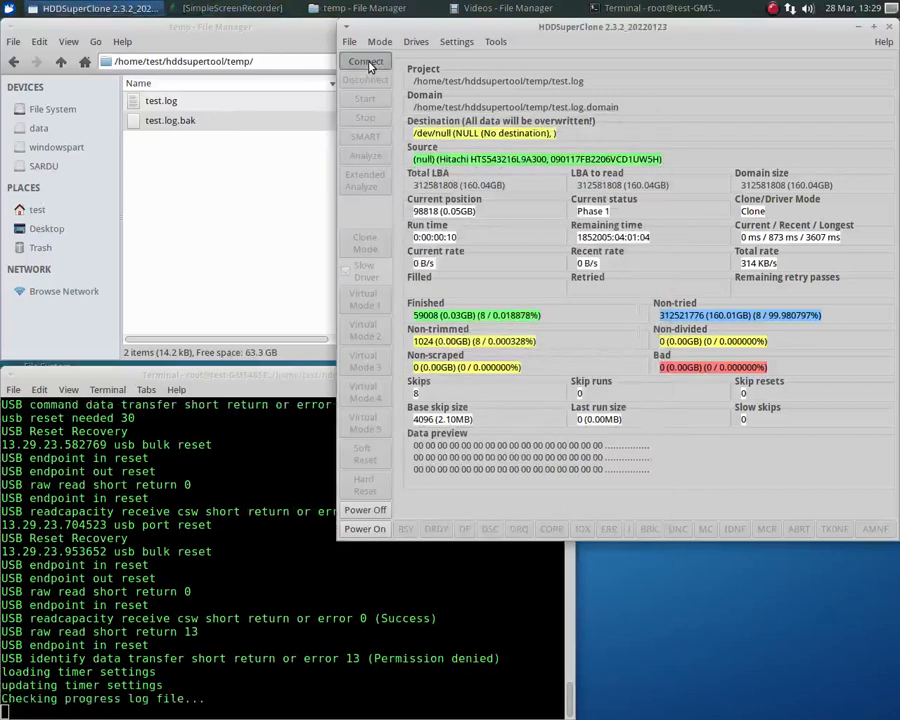
left_click(365, 99)
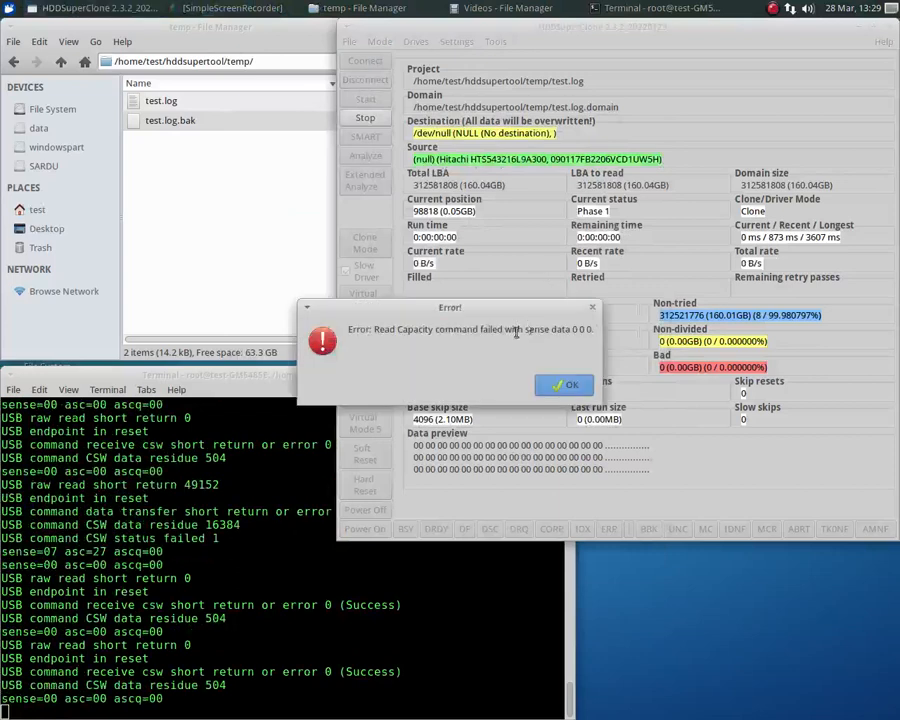
left_click(570, 386)
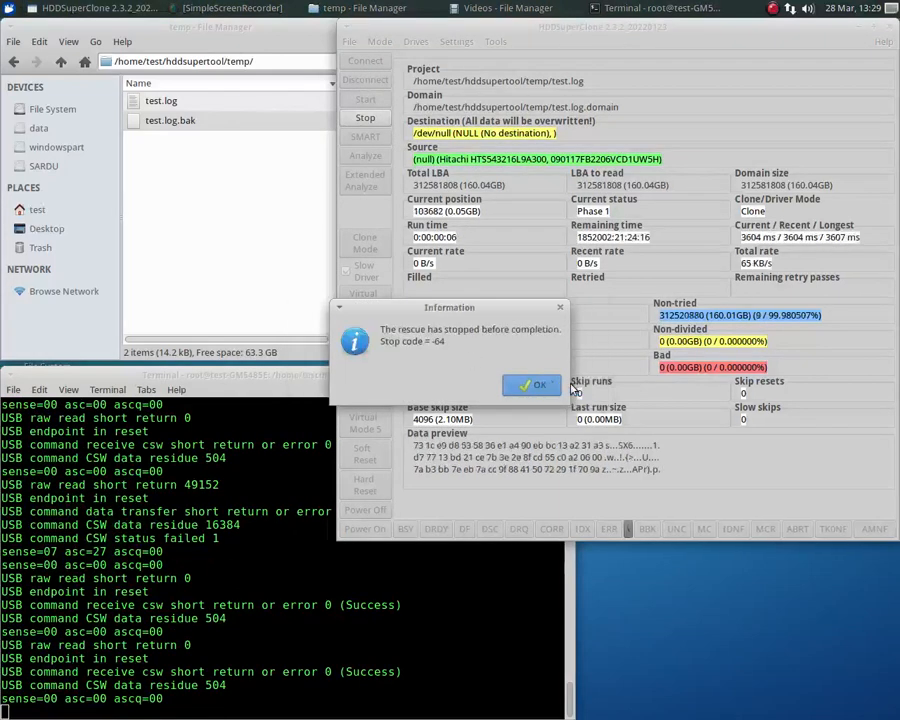
left_click(534, 386)
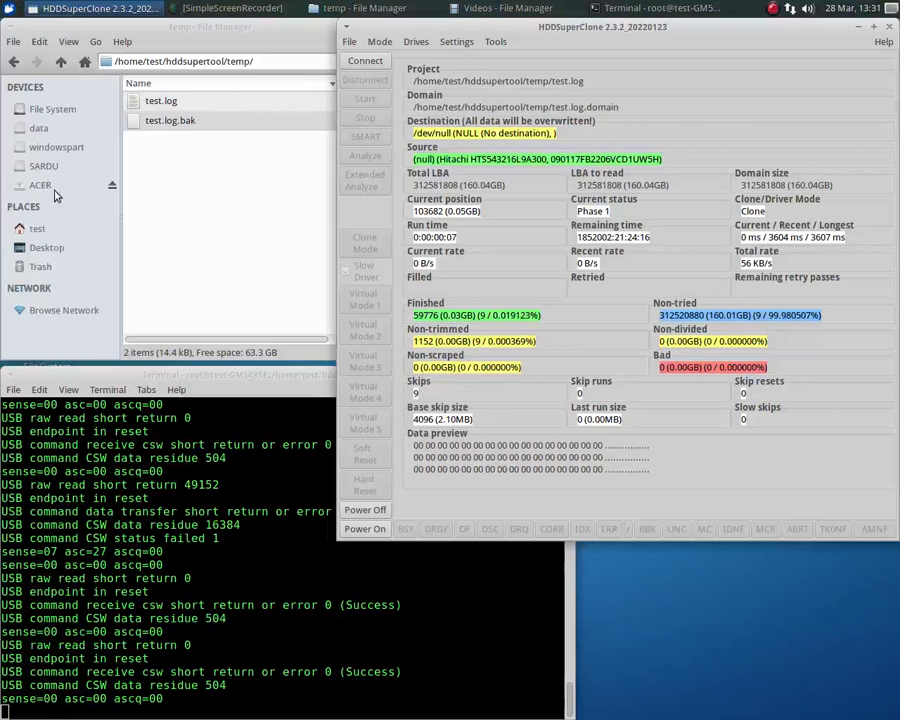
Step: Reconnect to the source drive, run the clone for a few seconds, and stop and disconnect it
left_click(414, 42)
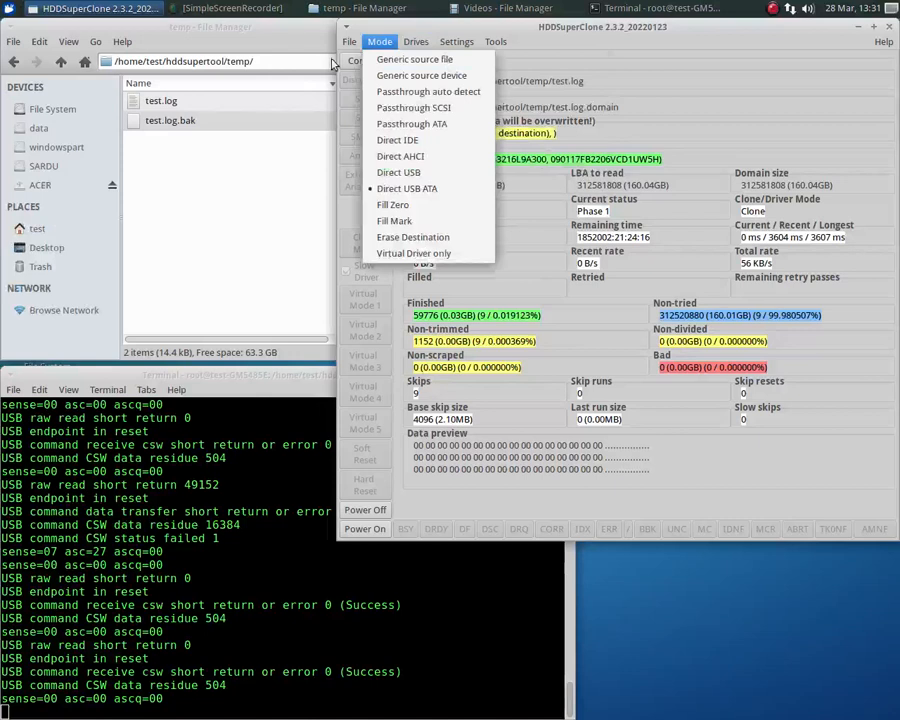
left_click(380, 61)
left_click(355, 63)
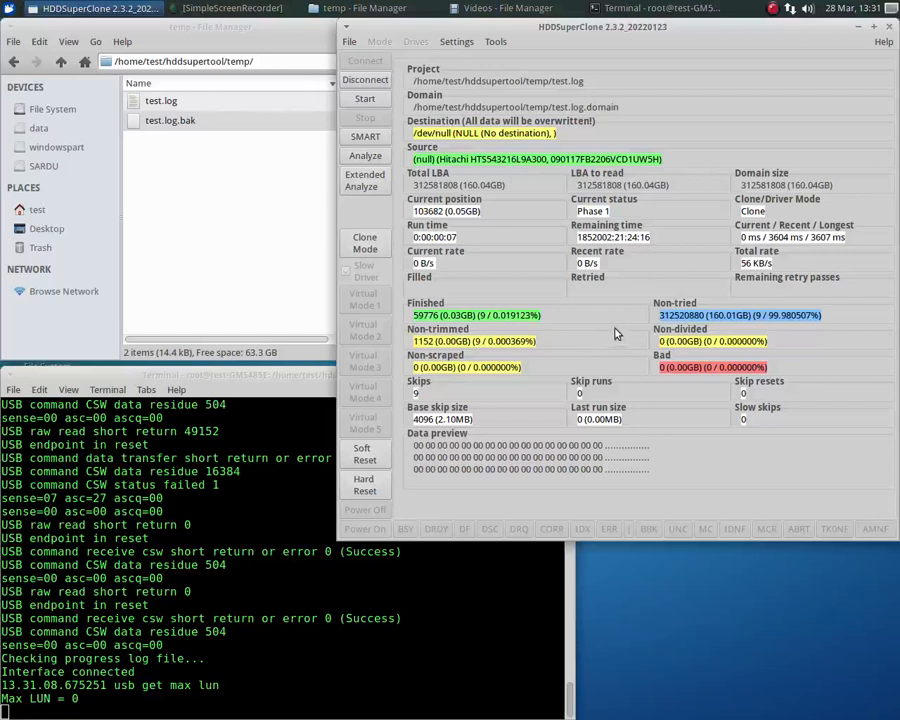
left_click(365, 99)
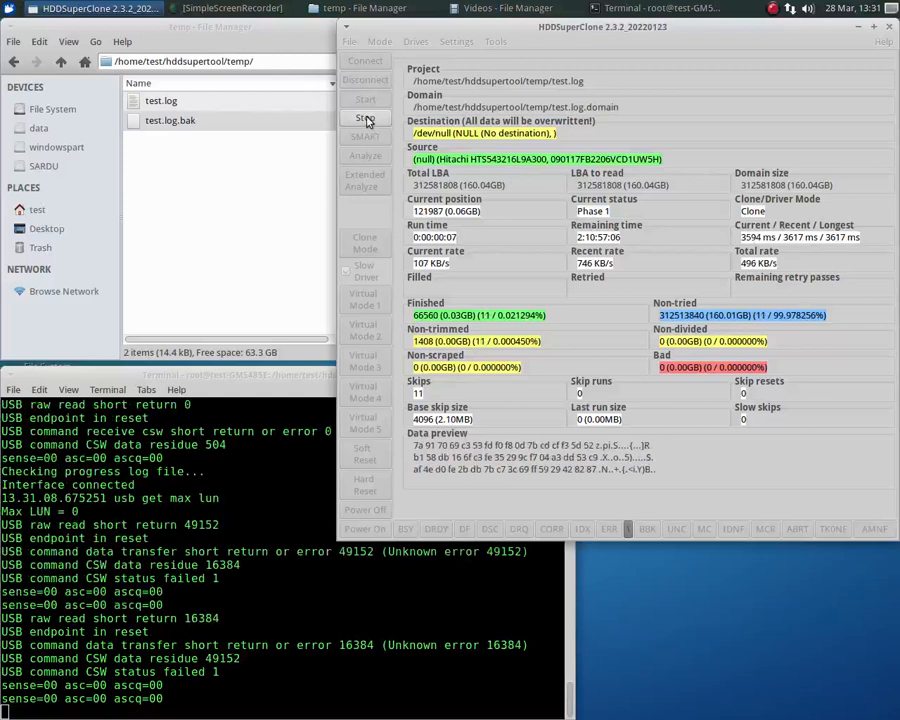
left_click(366, 120)
left_click(538, 383)
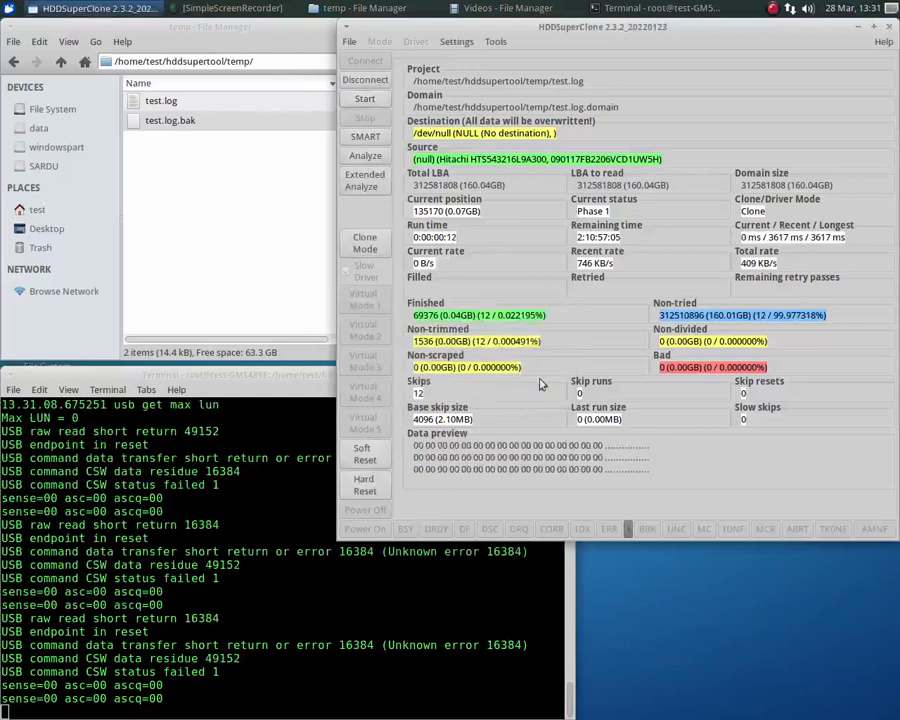
left_click(365, 80)
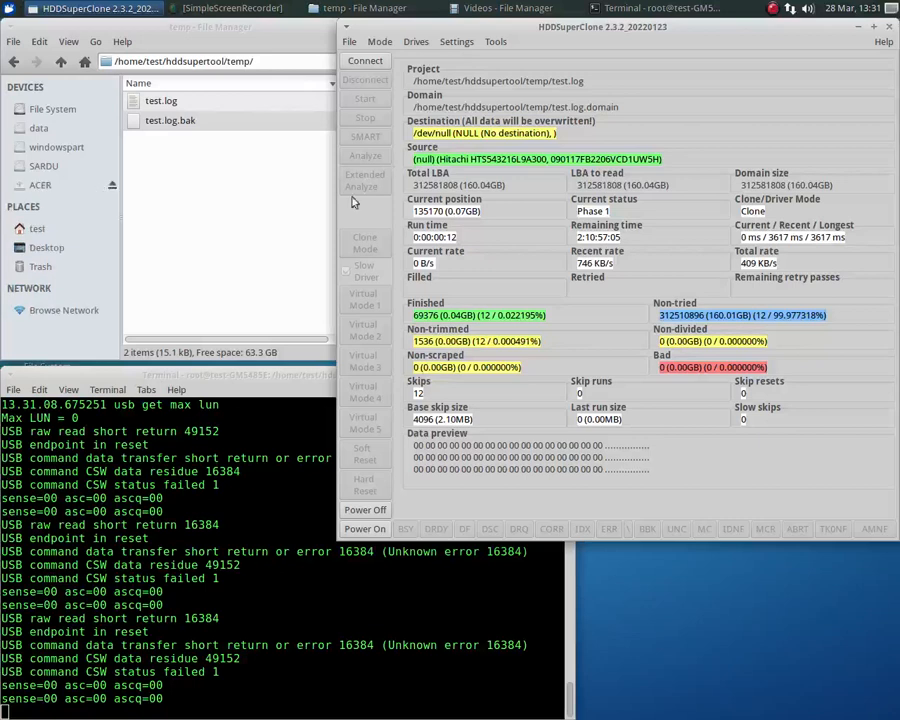
Step: Choose the Yepkit YKUSH3 USB device as the primary relay board
left_click(460, 43)
left_click(500, 122)
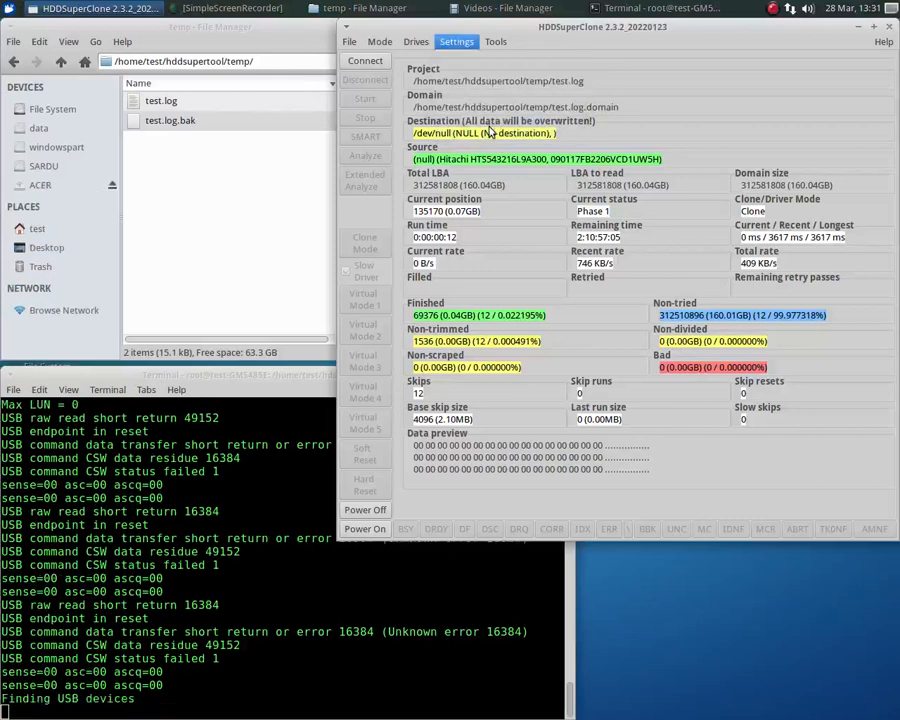
left_click(532, 195)
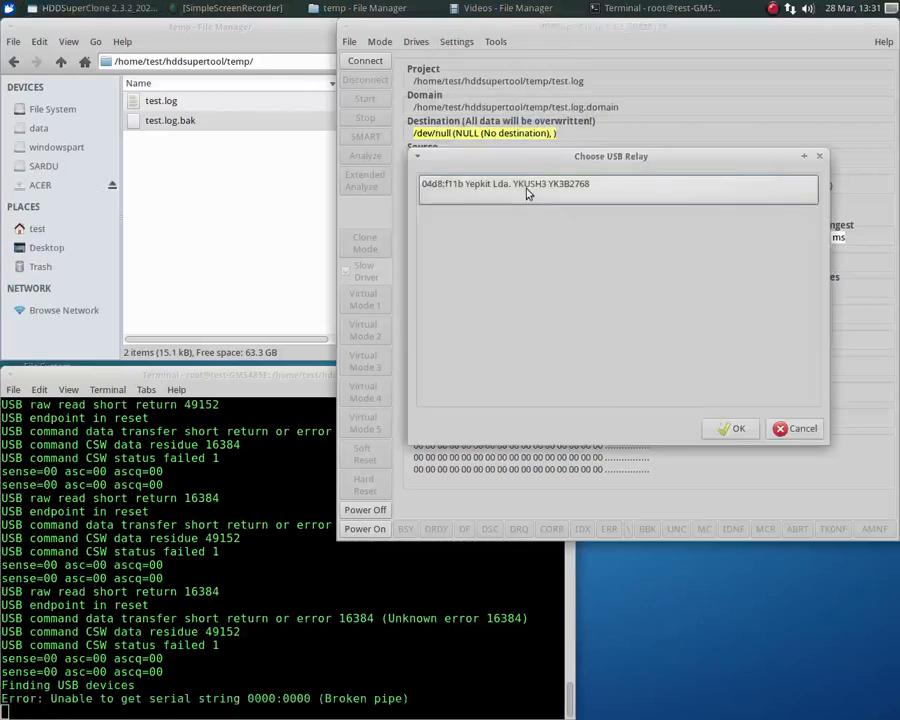
left_click(733, 430)
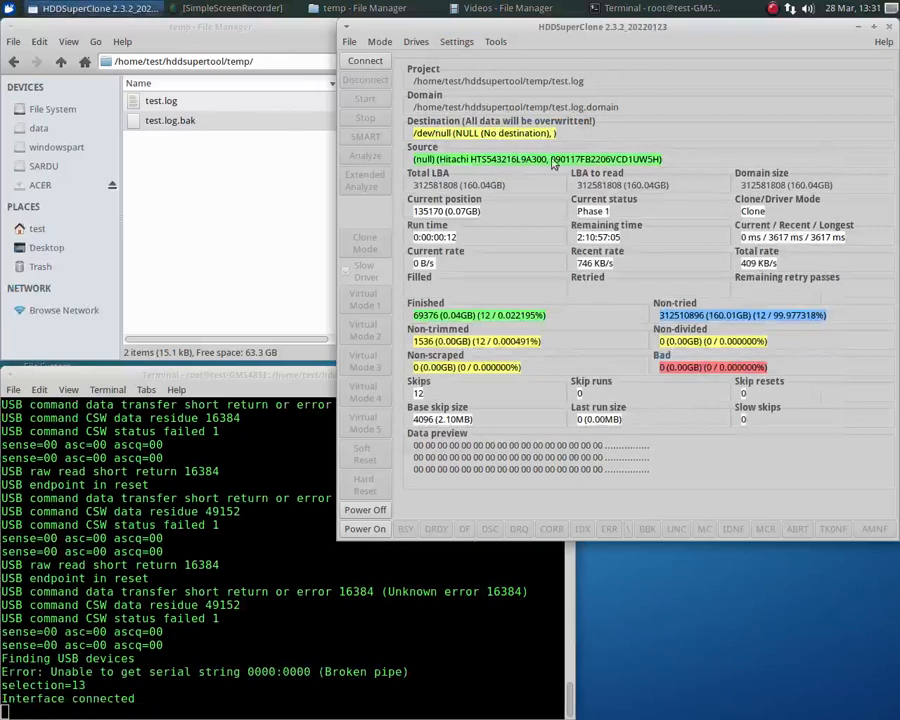
Step: Set the primary relay's activation time to 1 second and its post activation delay time to 8 seconds
left_click(452, 44)
left_click(466, 108)
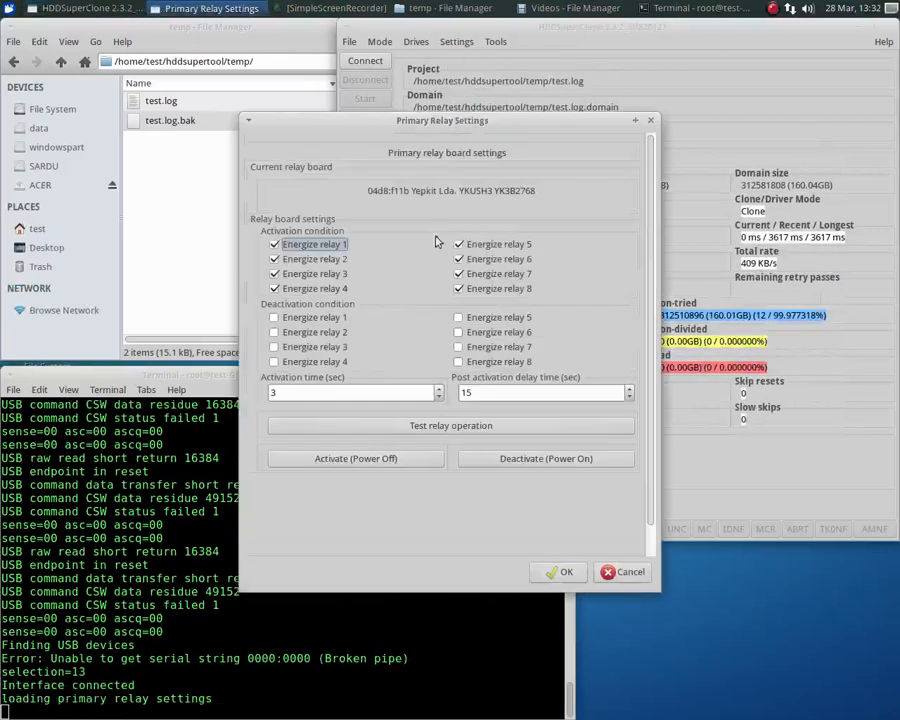
left_click_drag(284, 393, 256, 391)
type("1")
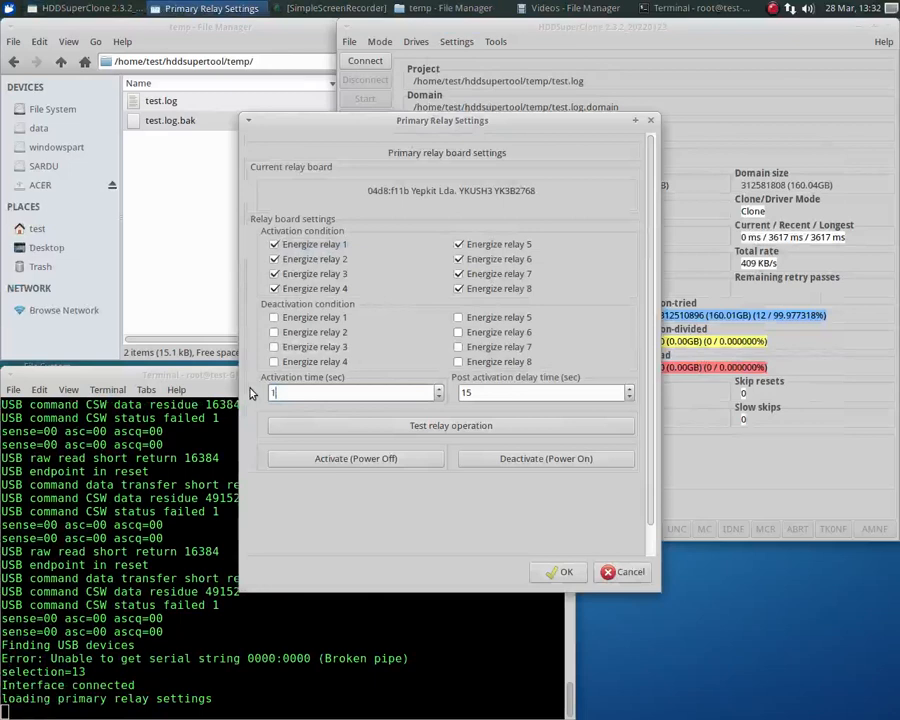
left_click_drag(510, 391, 413, 388)
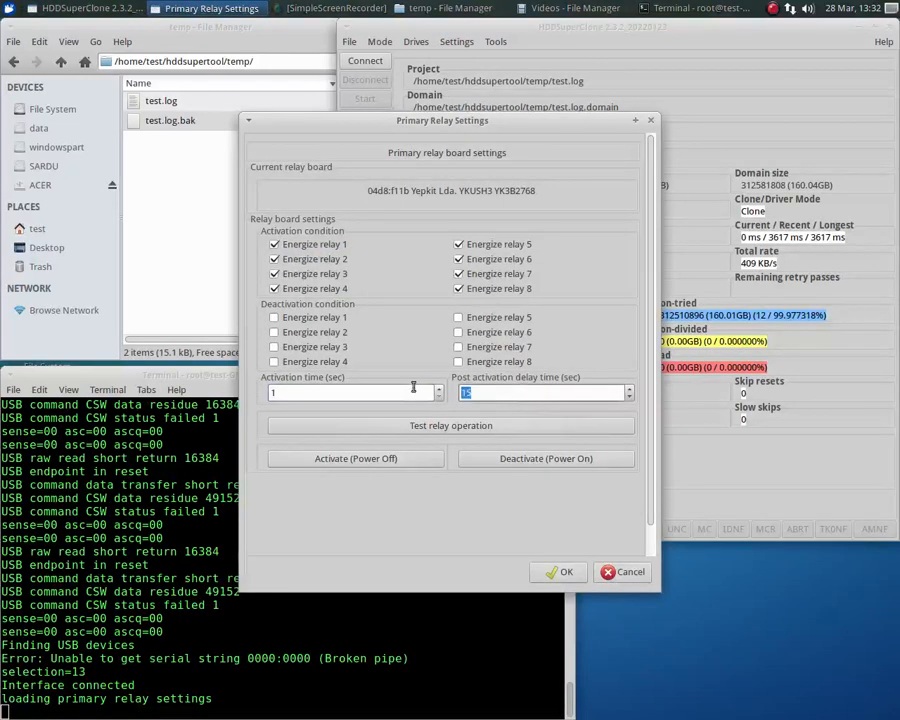
type("8")
left_click(558, 572)
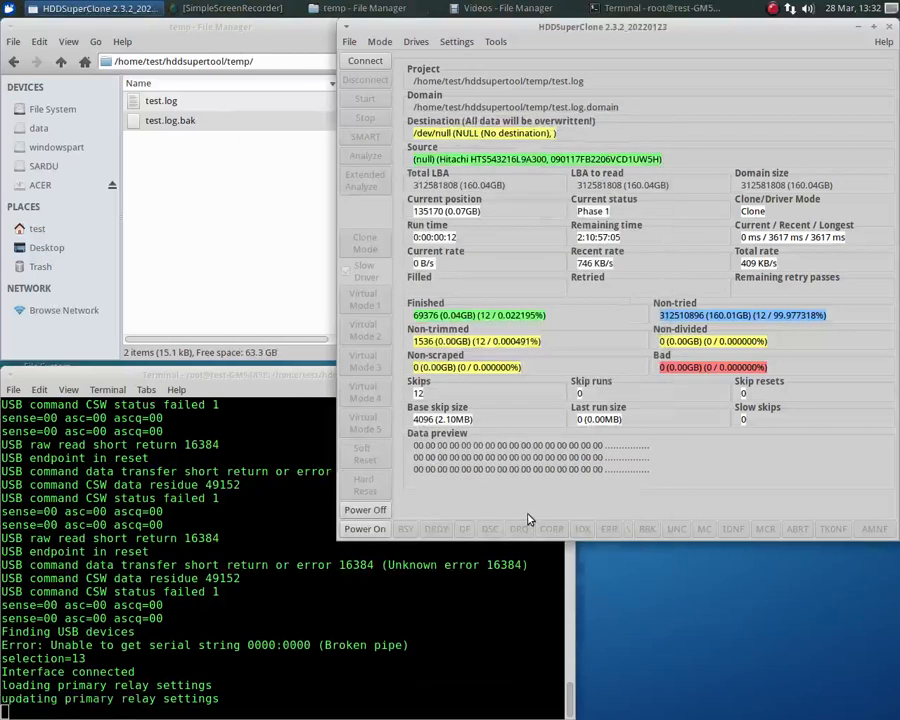
Step: Lower the soft reset time to 500 ms in the timer settings
left_click(456, 42)
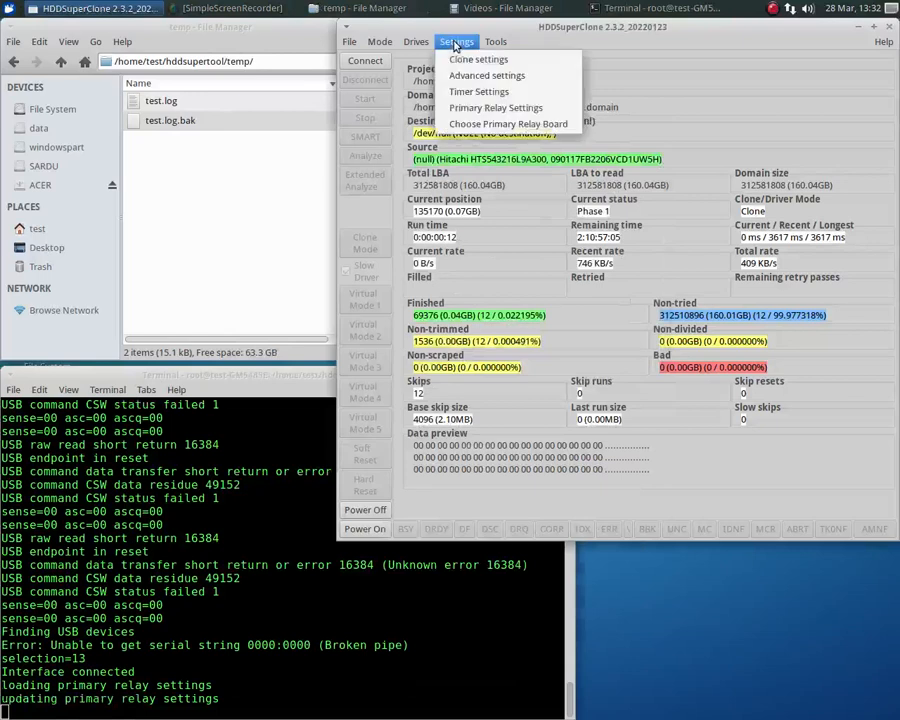
left_click(478, 91)
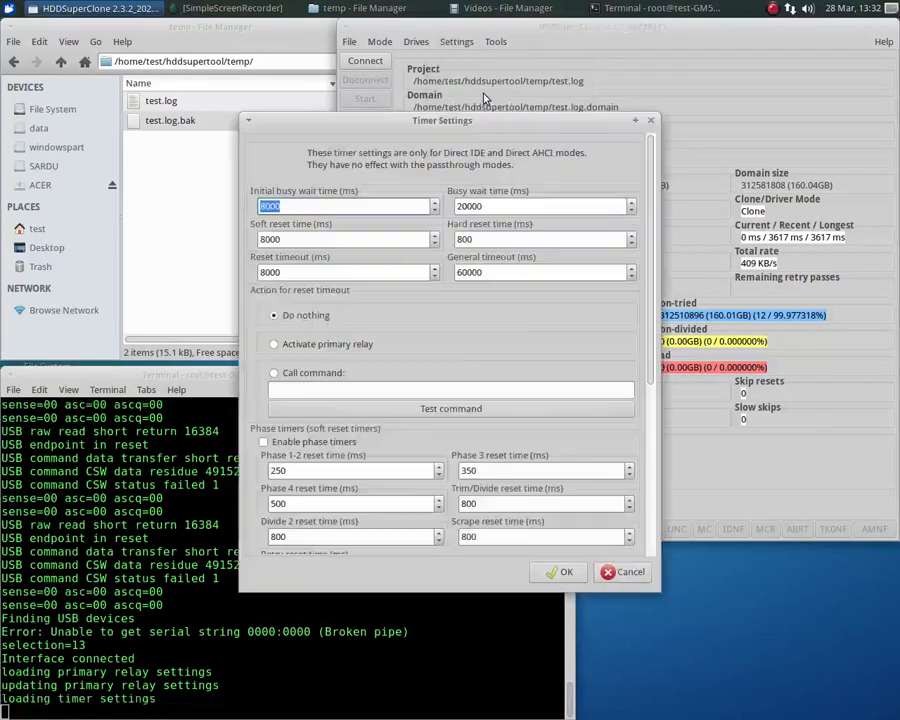
double_click(303, 240)
type("500")
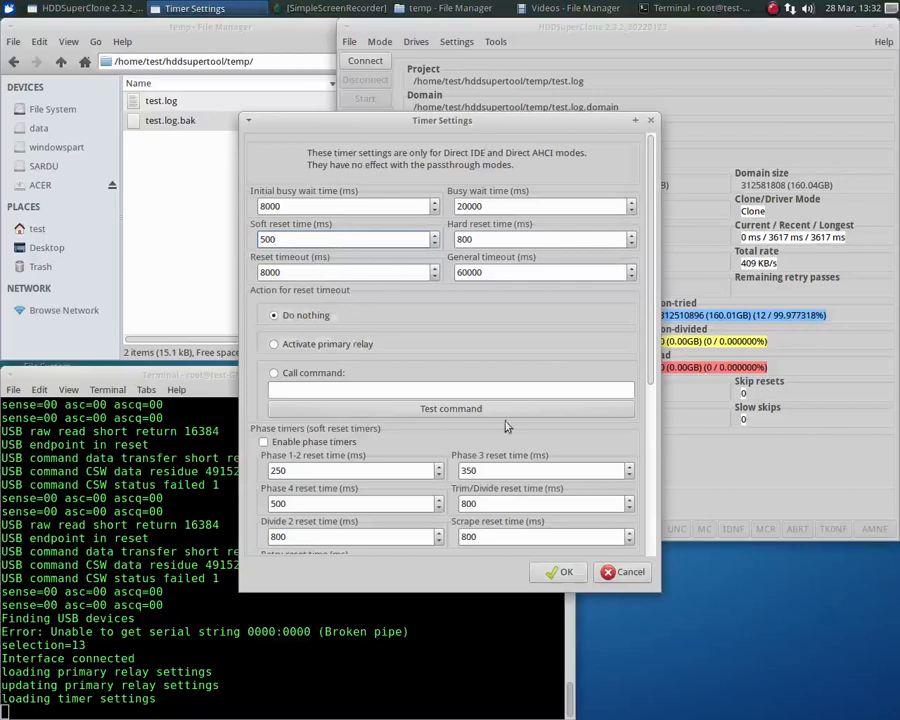
left_click(563, 572)
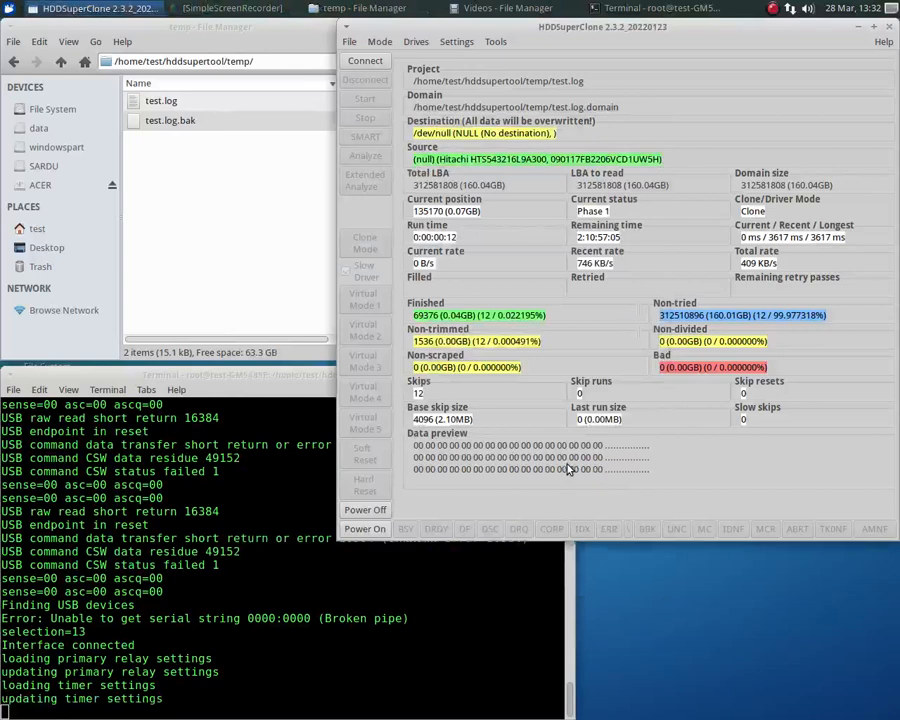
Step: Set the action to perform on a major drive error to Activate primary relay in the advanced settings
left_click(457, 41)
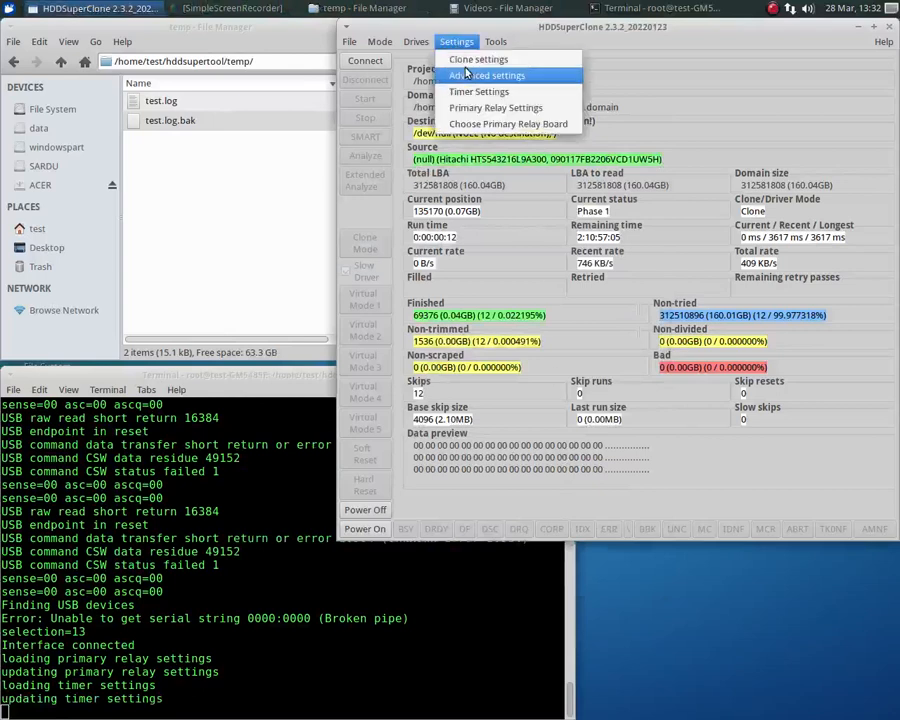
left_click(465, 76)
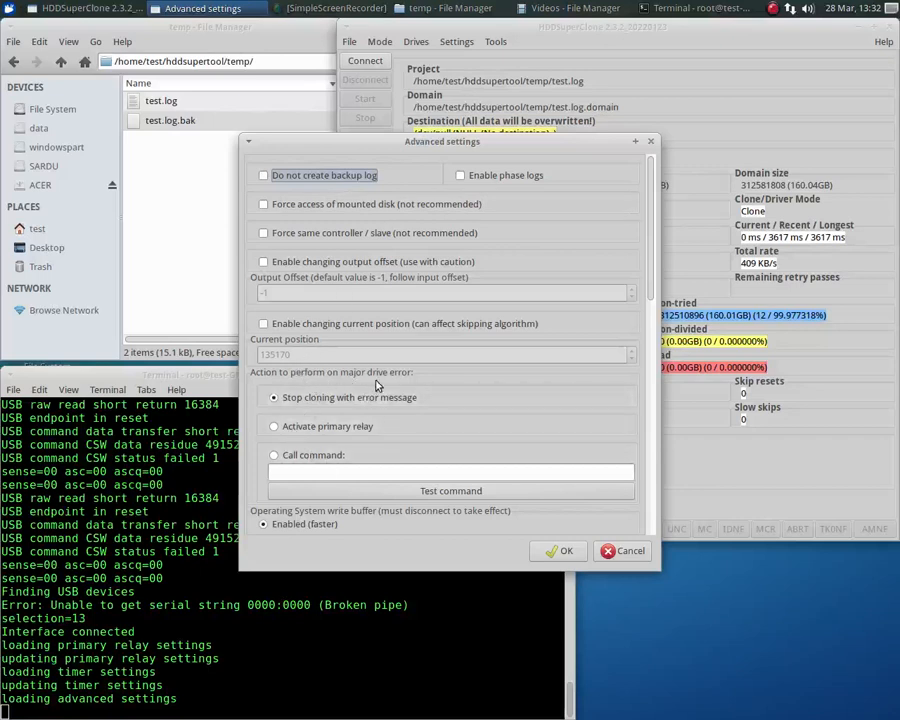
left_click(303, 427)
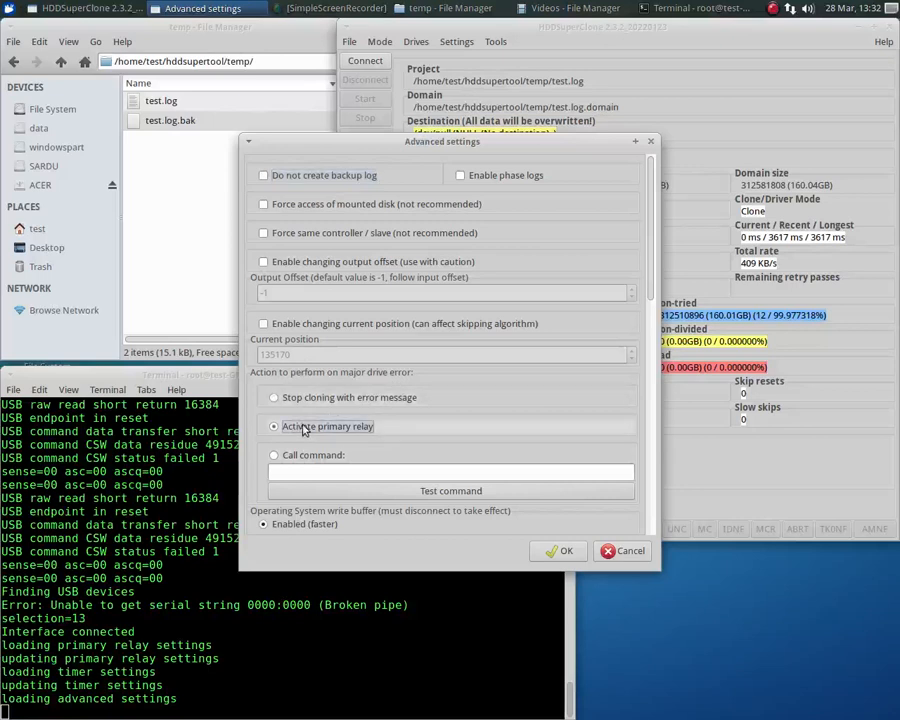
left_click(563, 551)
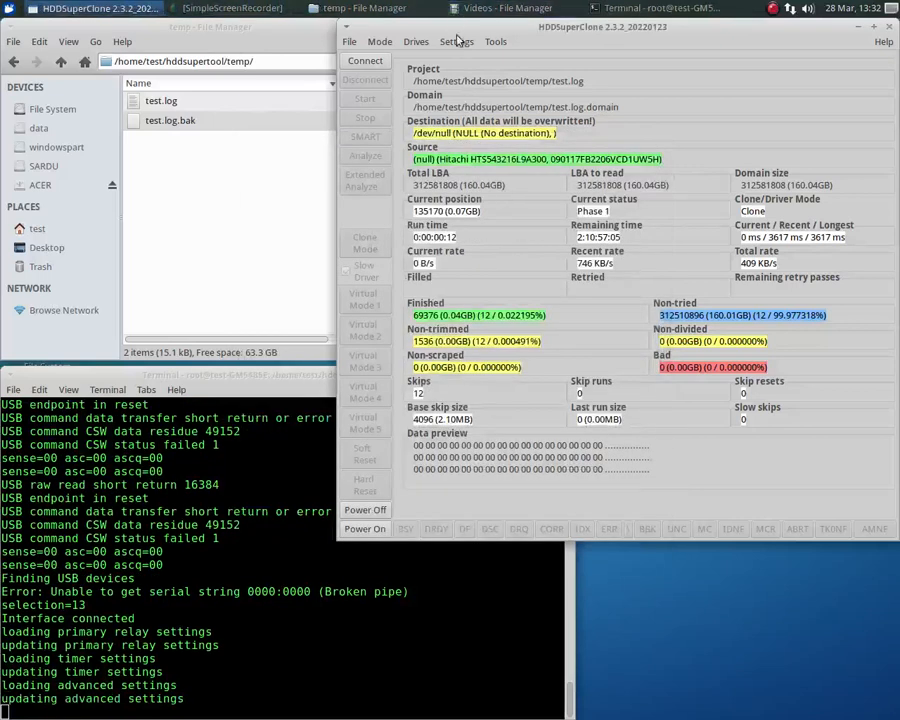
Step: Review the reset timers and the action for reset timeout in the timer settings without changing them
left_click(456, 41)
left_click(471, 96)
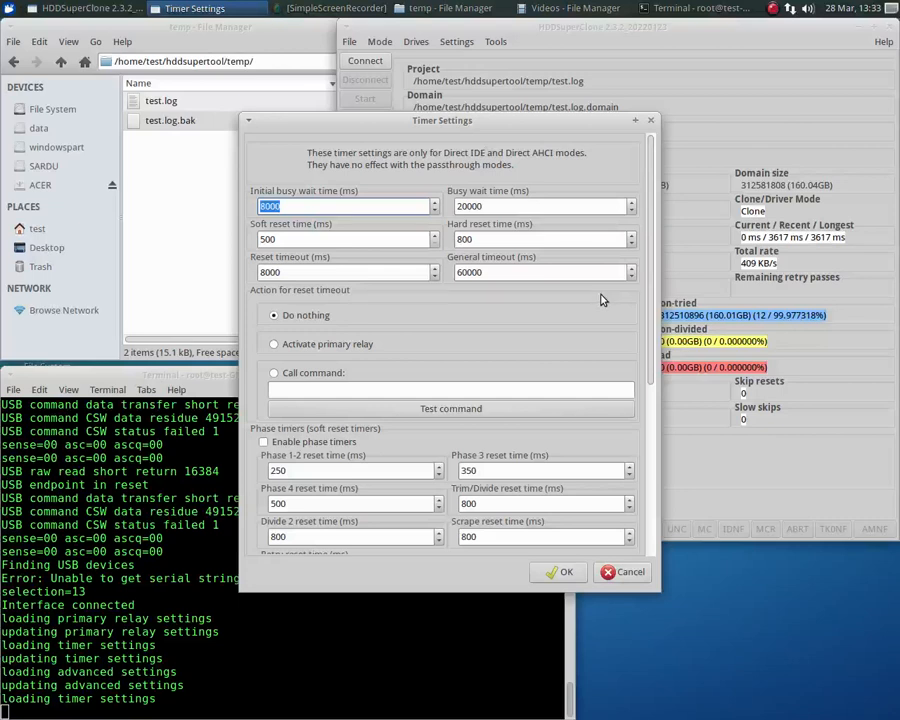
left_click(627, 573)
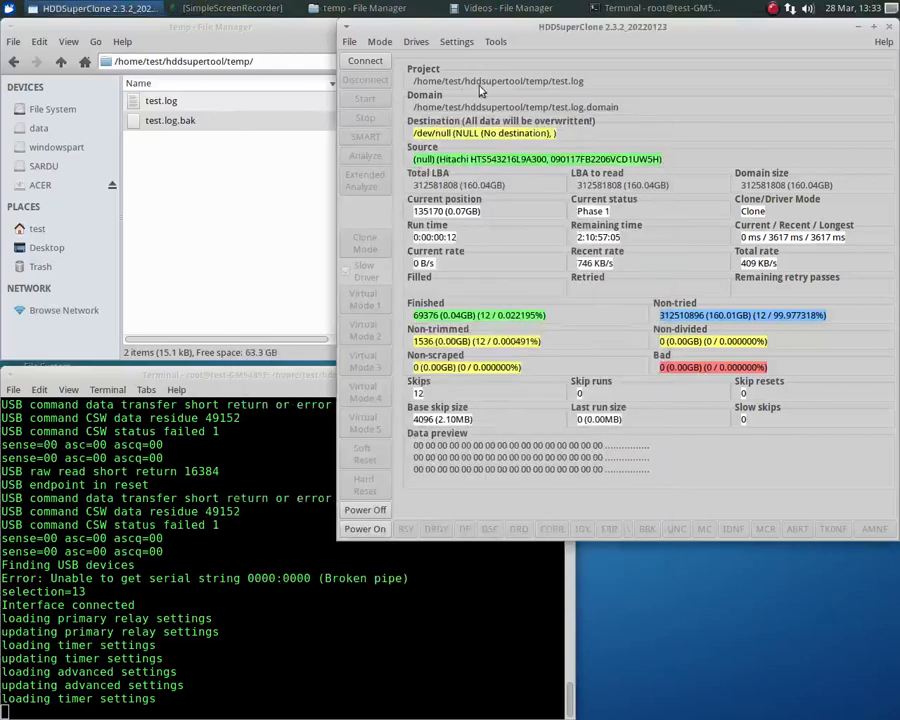
Step: Try to connect to the source, and reselect the Western Digital External HDD (1058:0702) as the source drive
left_click(365, 62)
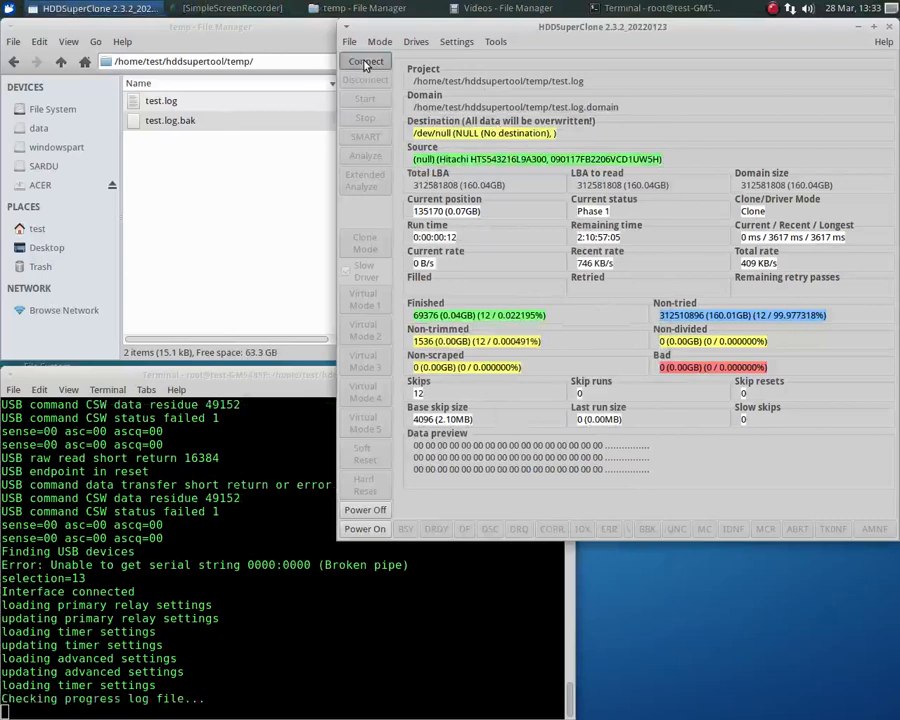
left_click(503, 385)
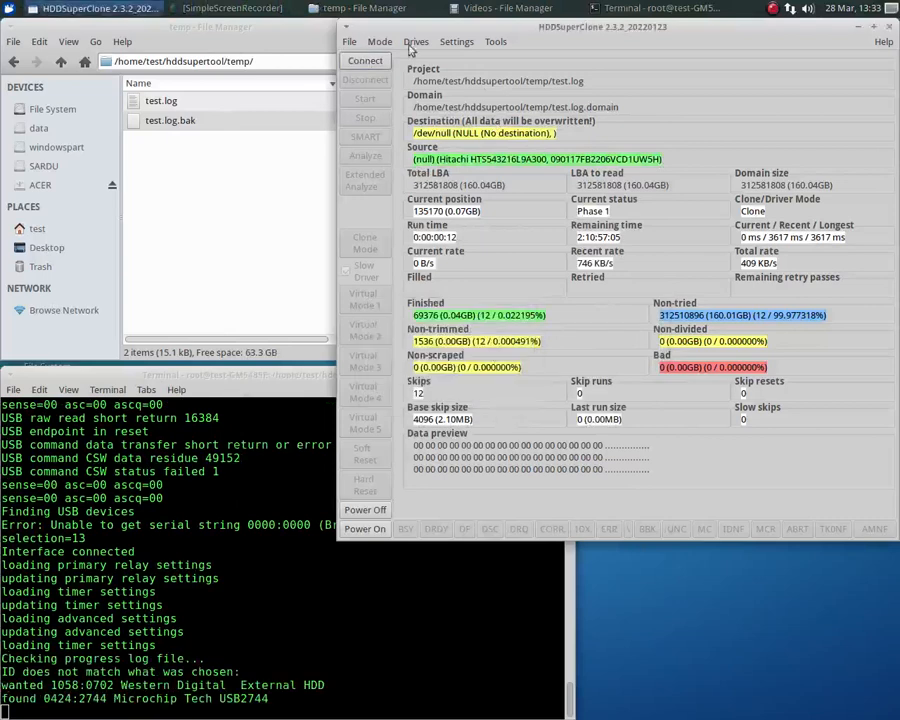
left_click(417, 42)
left_click(455, 60)
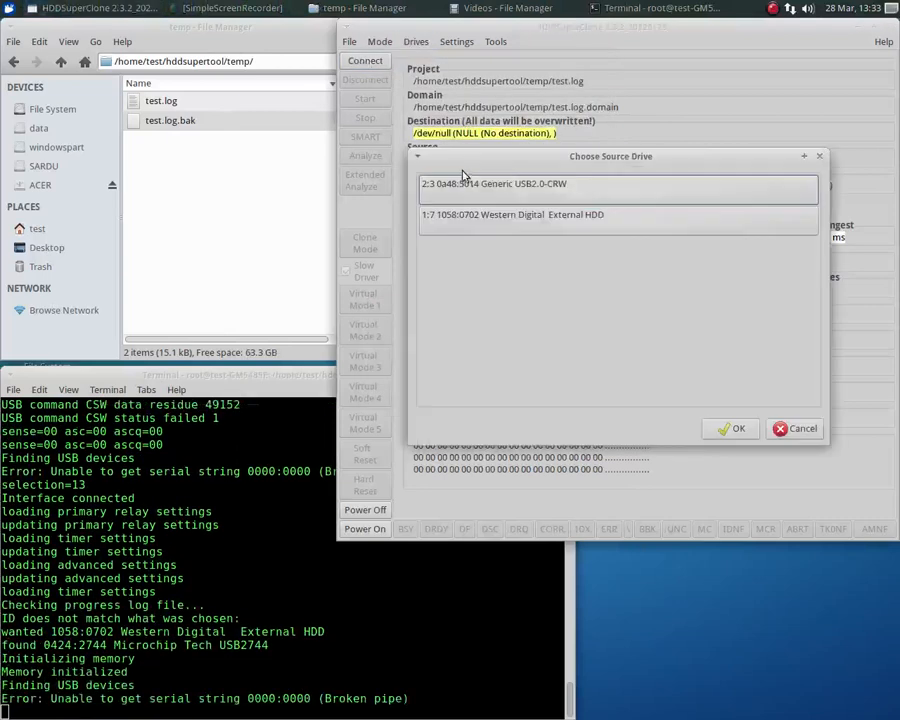
left_click(512, 229)
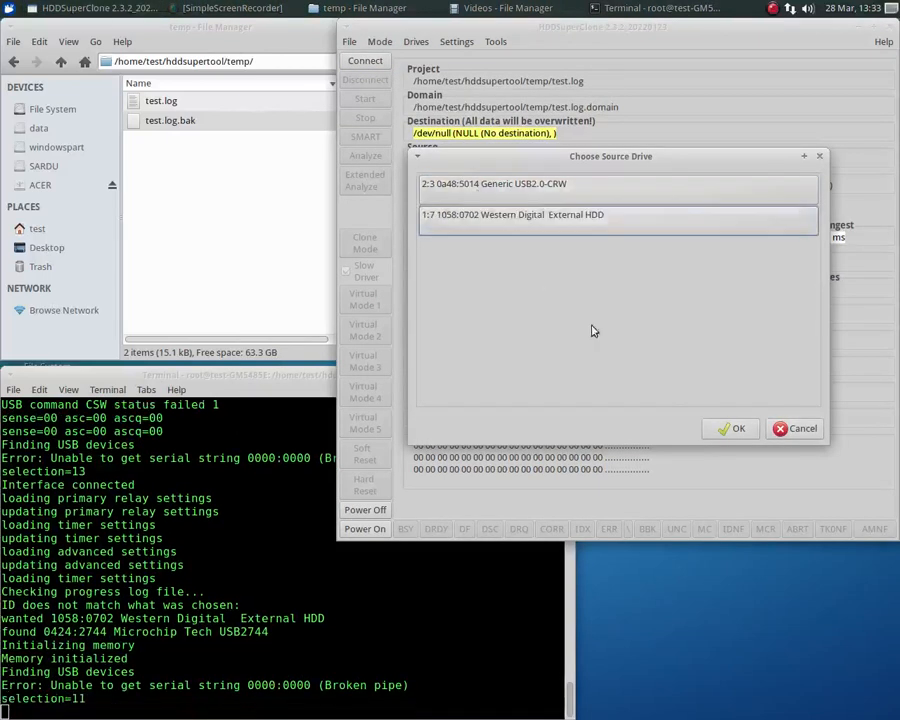
left_click(737, 430)
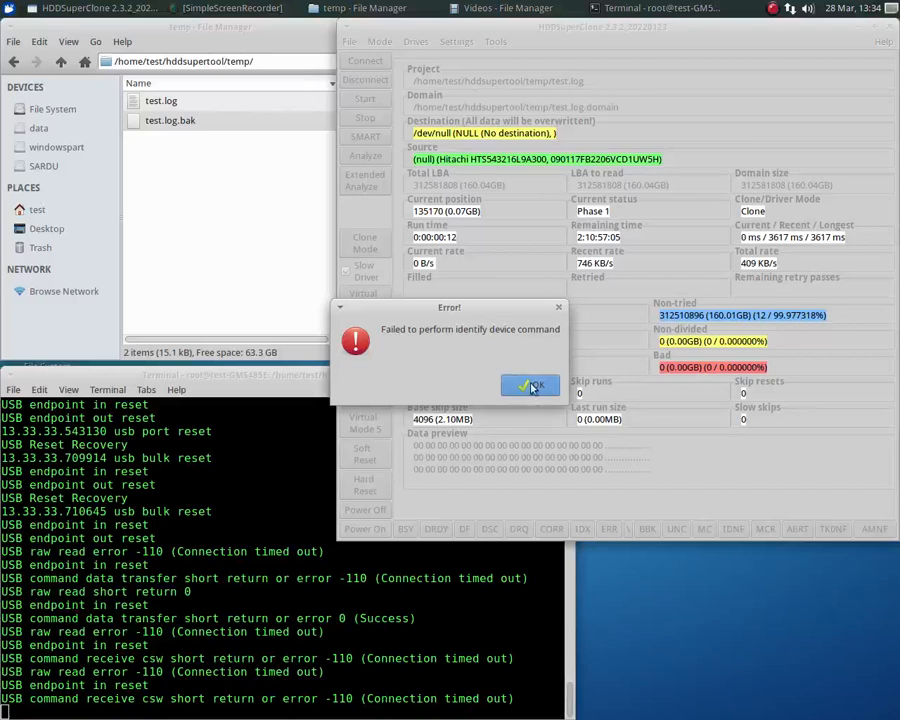
Step: Dismiss the source errors, close the cloning program, and relaunch hddsuperclone from the terminal with the current language
left_click(533, 386)
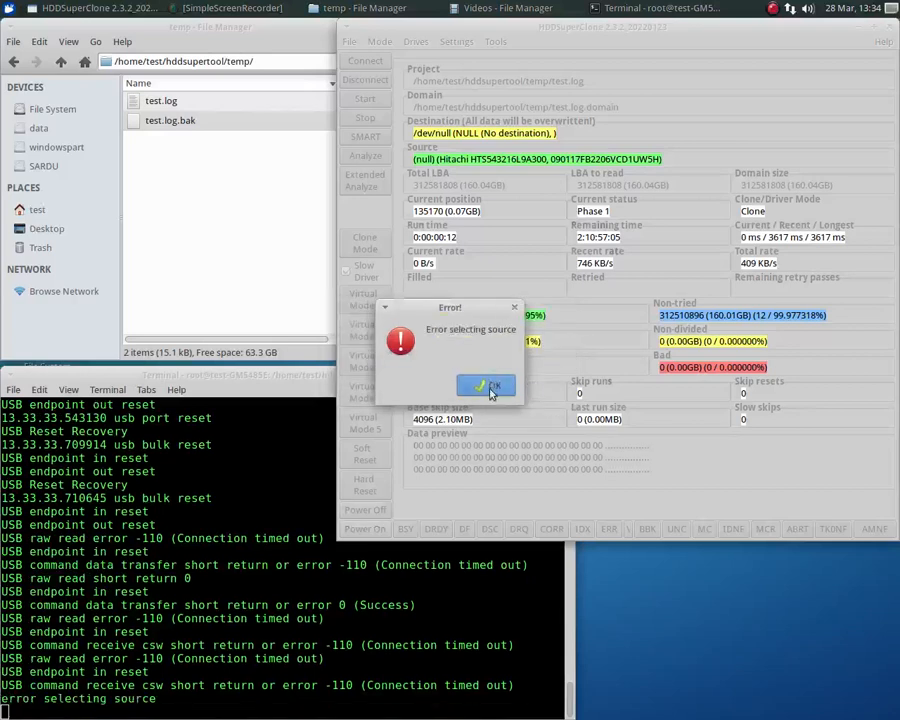
left_click(492, 387)
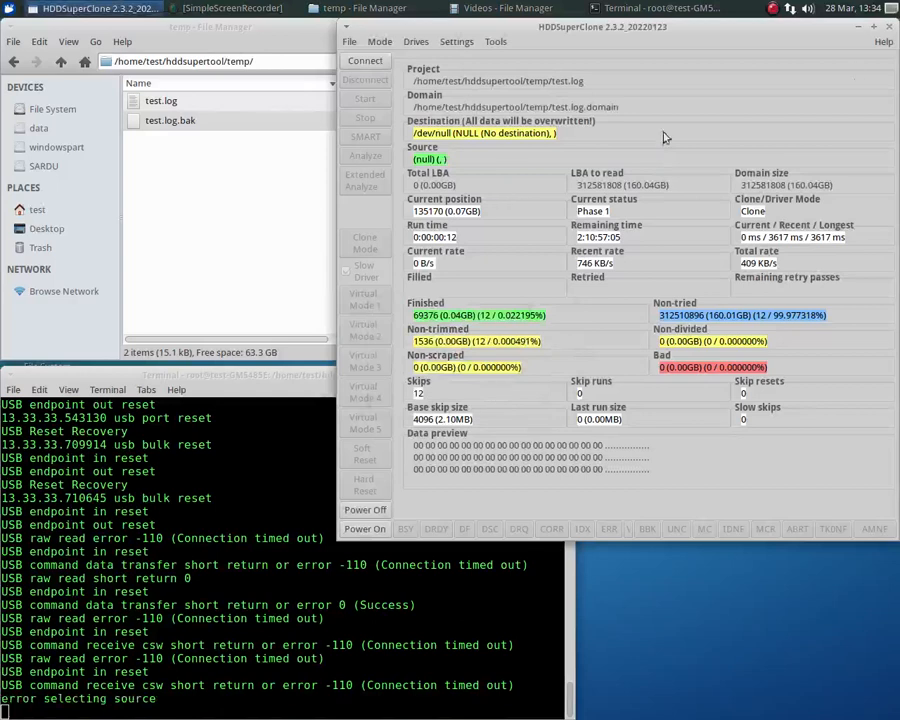
left_click(889, 30)
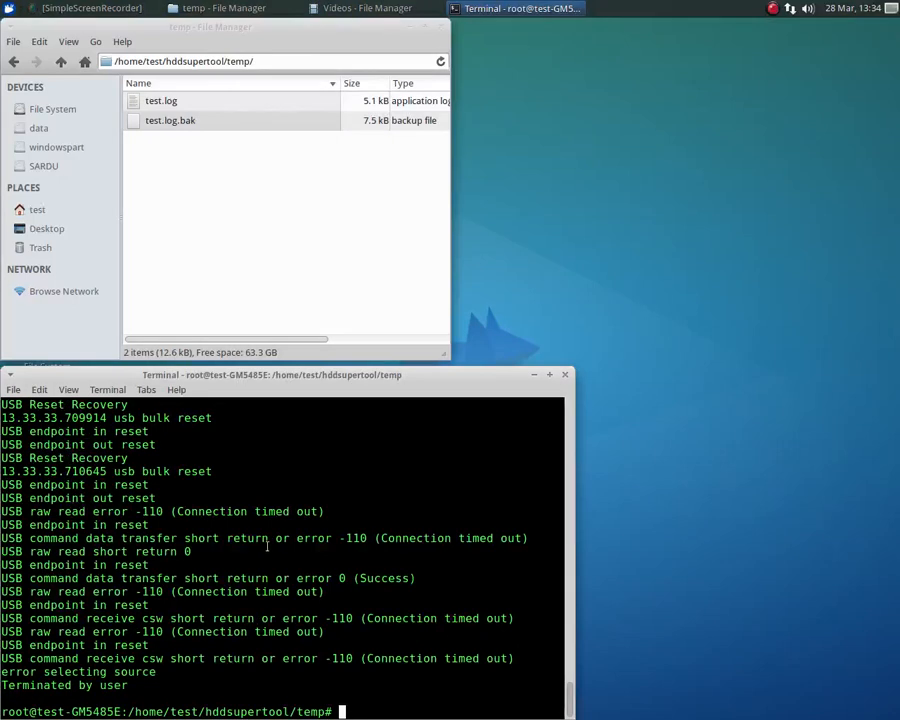
key("Up")
key("Return")
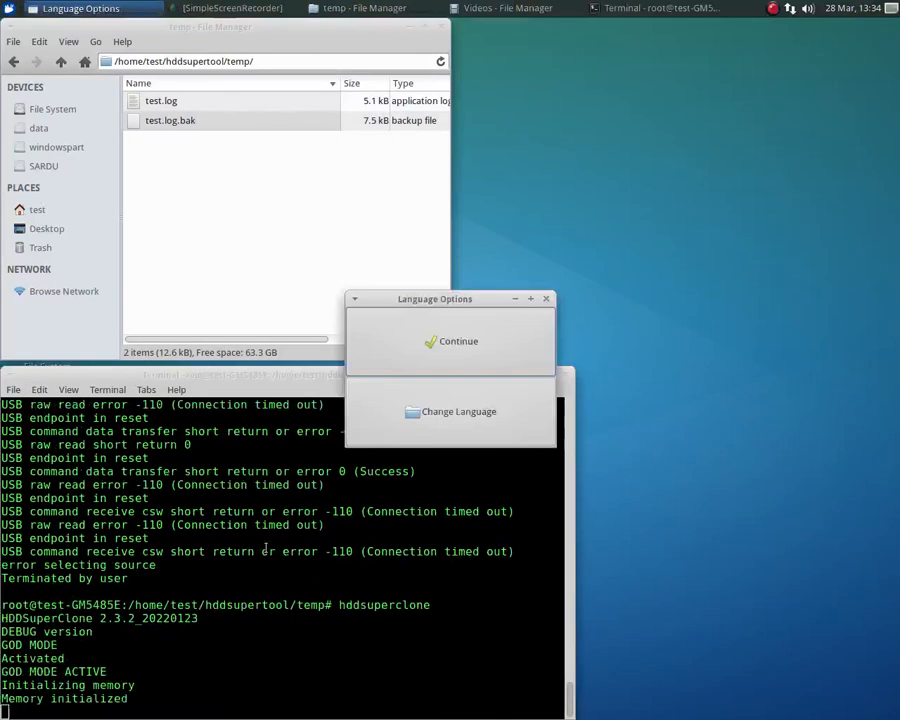
key("Return")
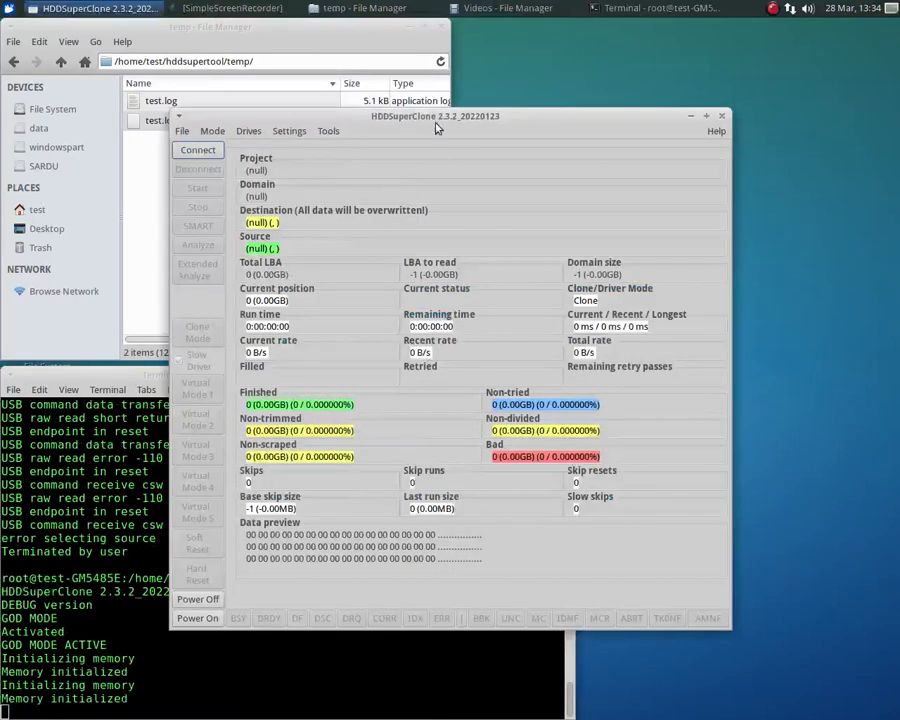
left_click_drag(428, 118, 596, 30)
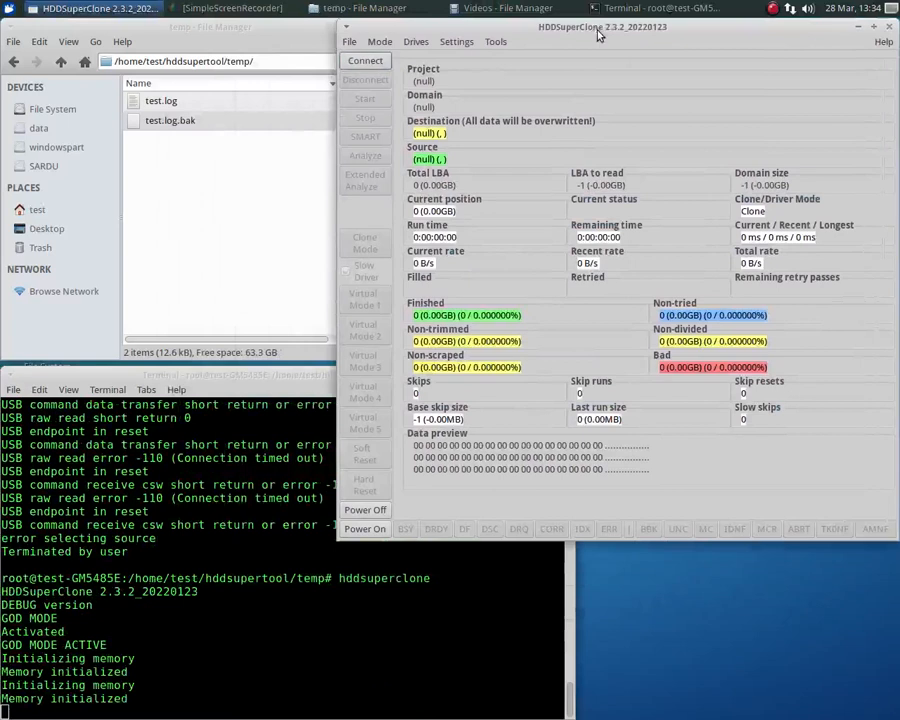
Step: Open the existing test.log project and switch the program to Direct USB ATA mode
left_click(349, 42)
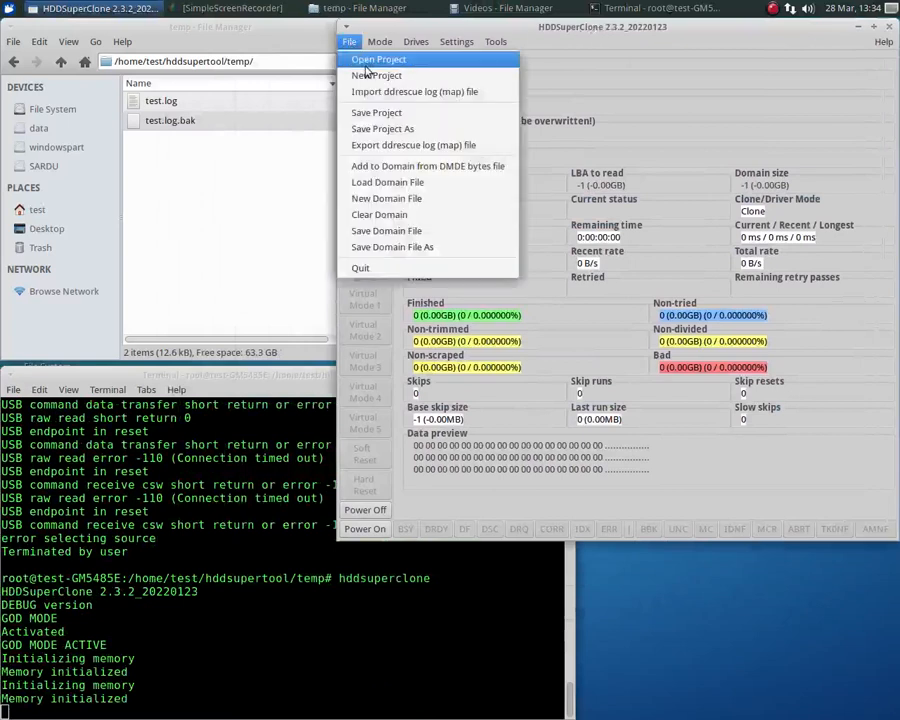
left_click(366, 60)
left_click(492, 168)
double_click(492, 168)
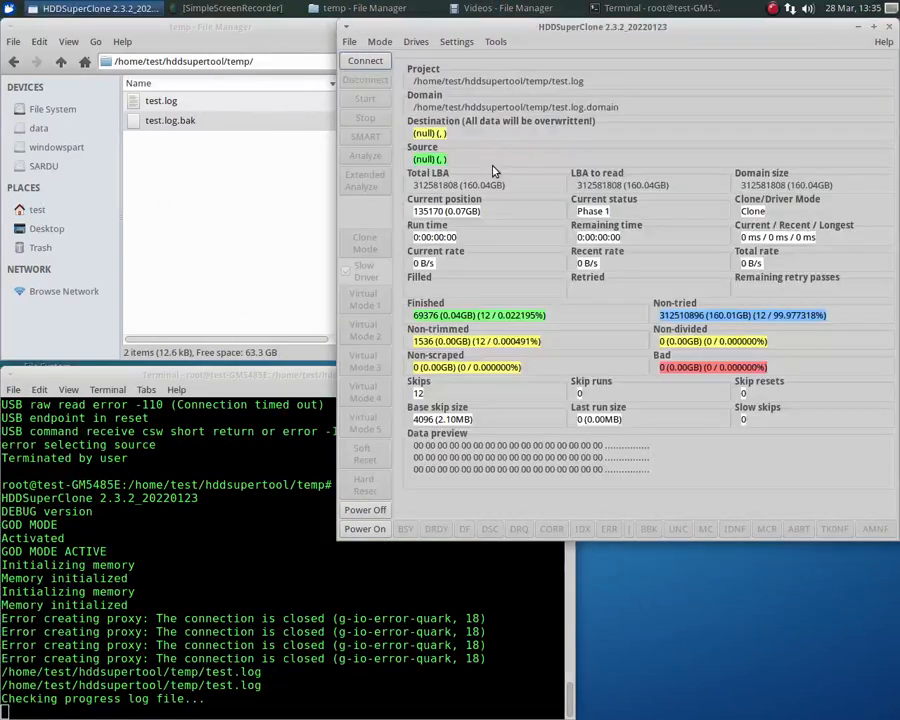
left_click(378, 44)
left_click(403, 185)
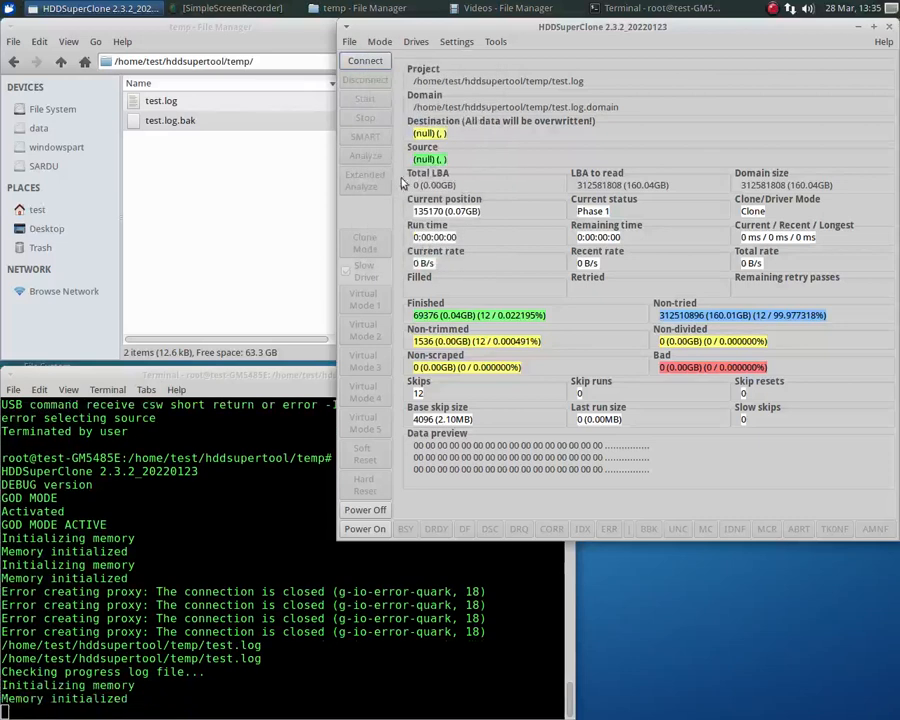
Step: Choose the Western Digital External HDD (1058:0702) as the source and NULL (No destination) as the destination
left_click(415, 43)
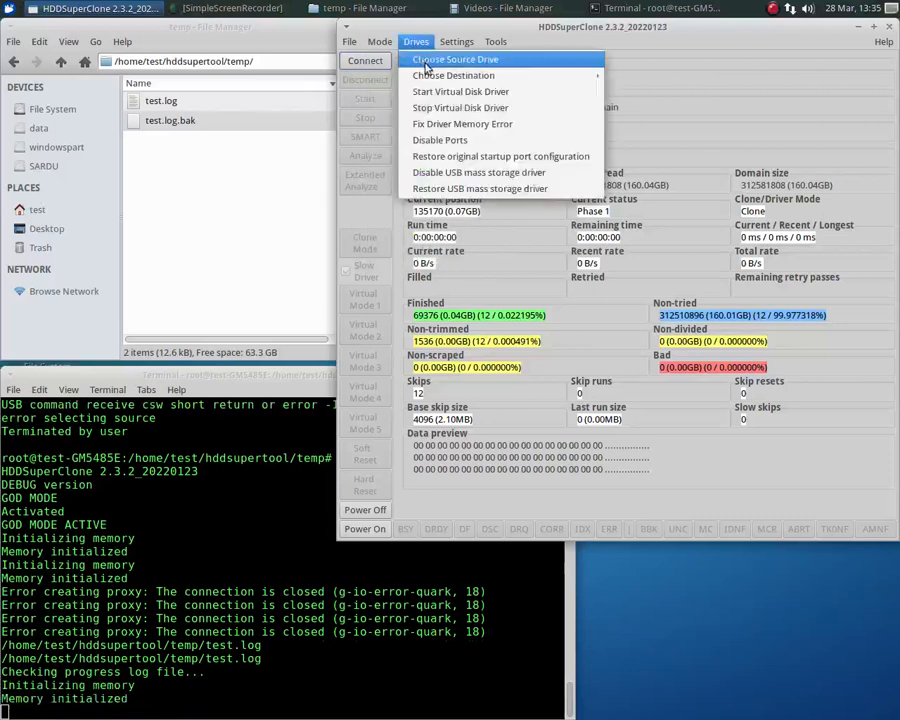
left_click(425, 66)
left_click(516, 221)
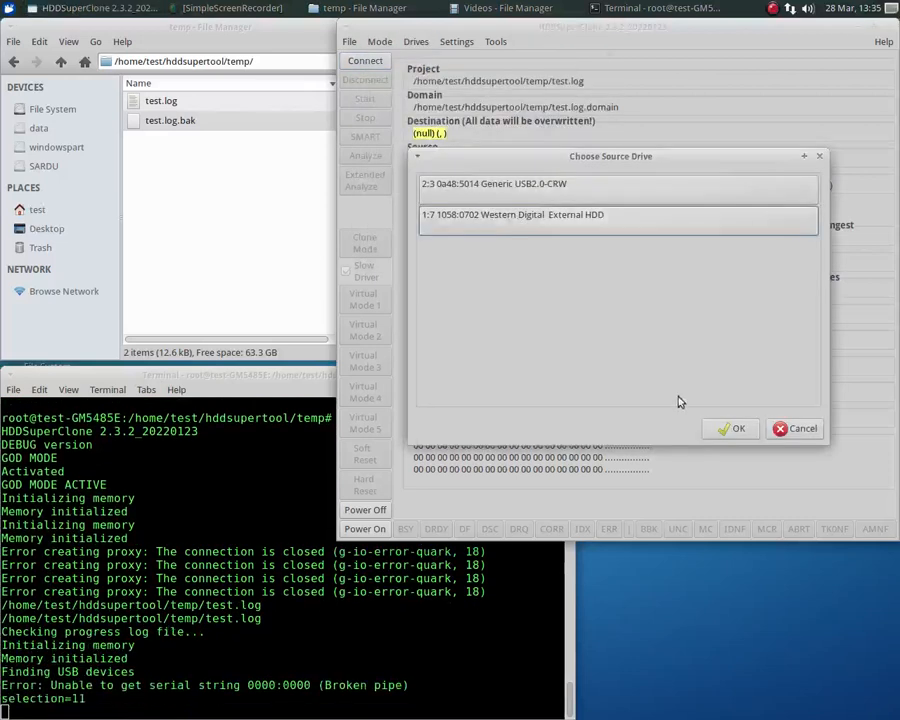
left_click(731, 428)
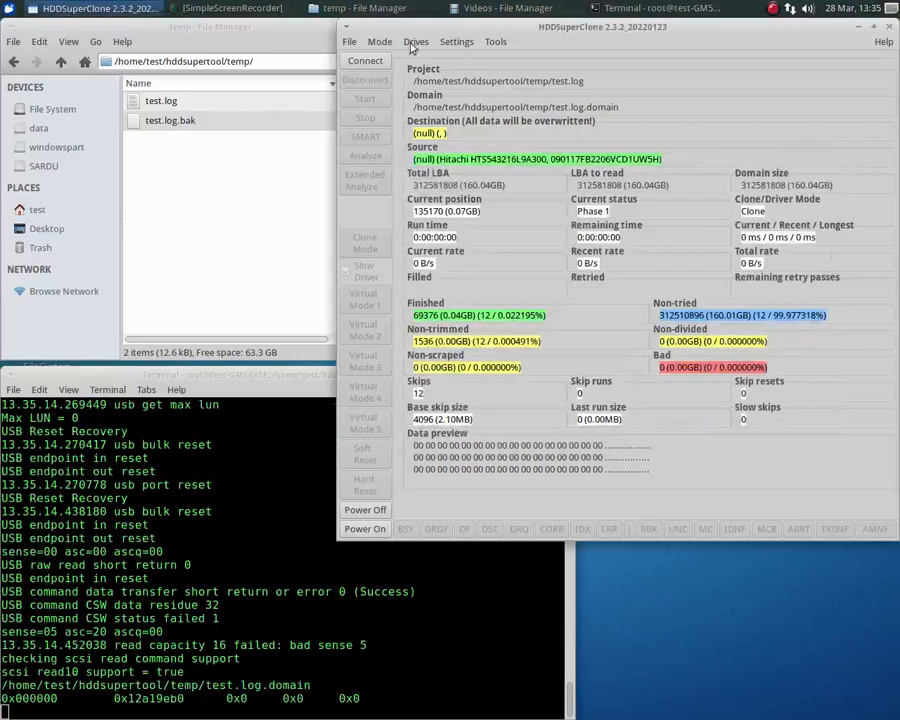
left_click(413, 45)
mouse_move(470, 76)
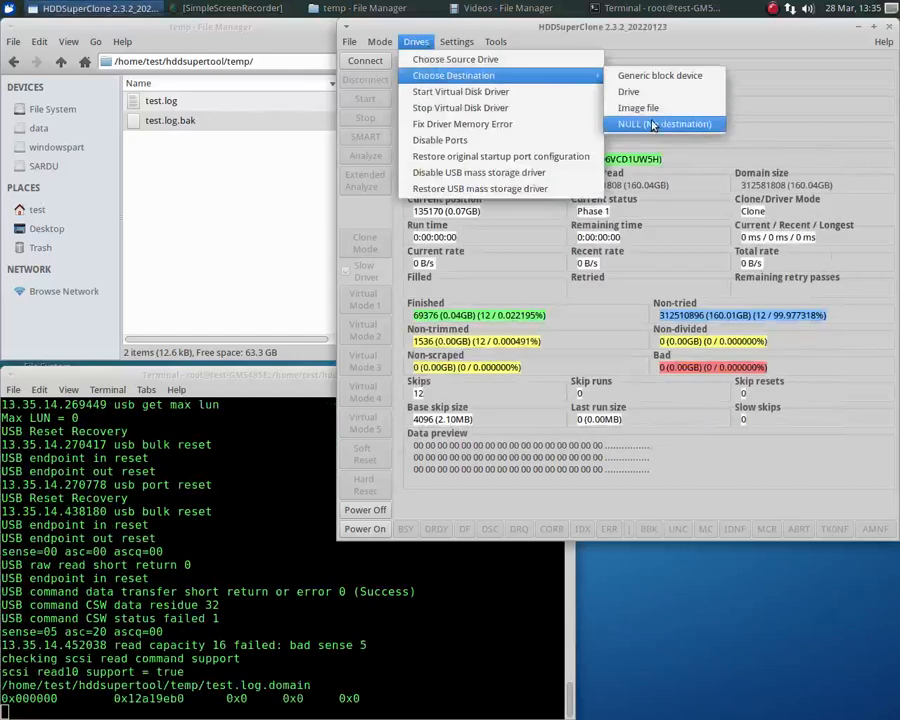
left_click(653, 124)
Step: Choose the Yepkit YKUSH3 USB relay as the primary relay board
left_click(457, 43)
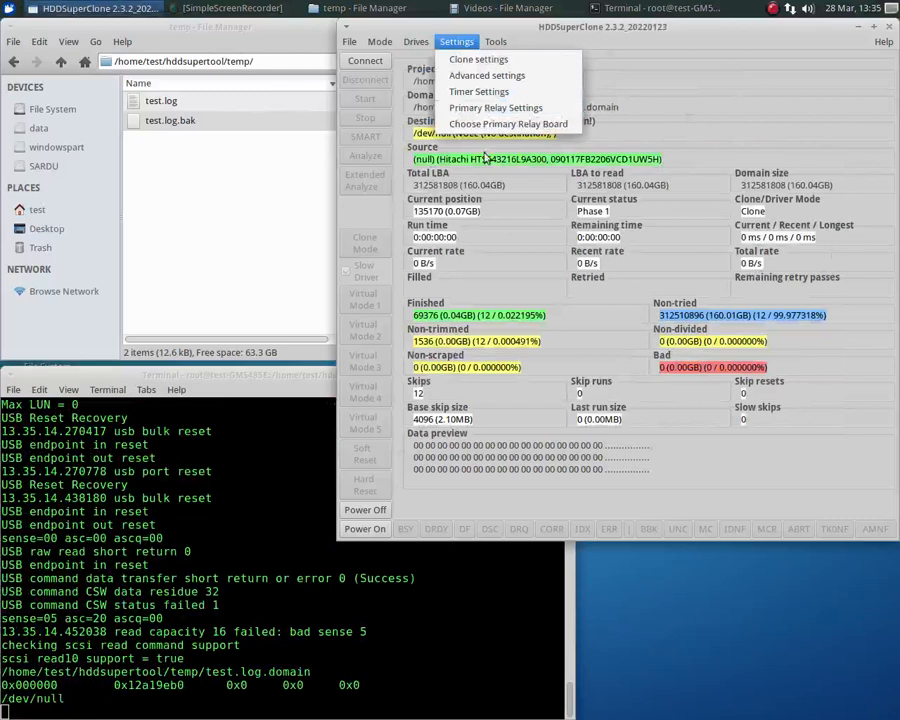
left_click(487, 124)
left_click(503, 189)
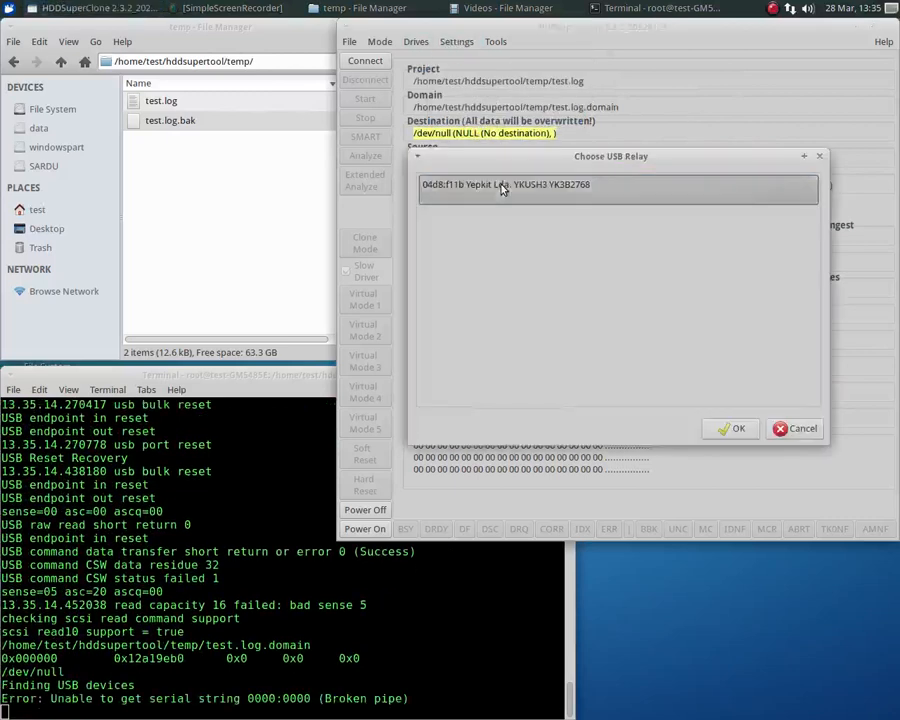
left_click(731, 429)
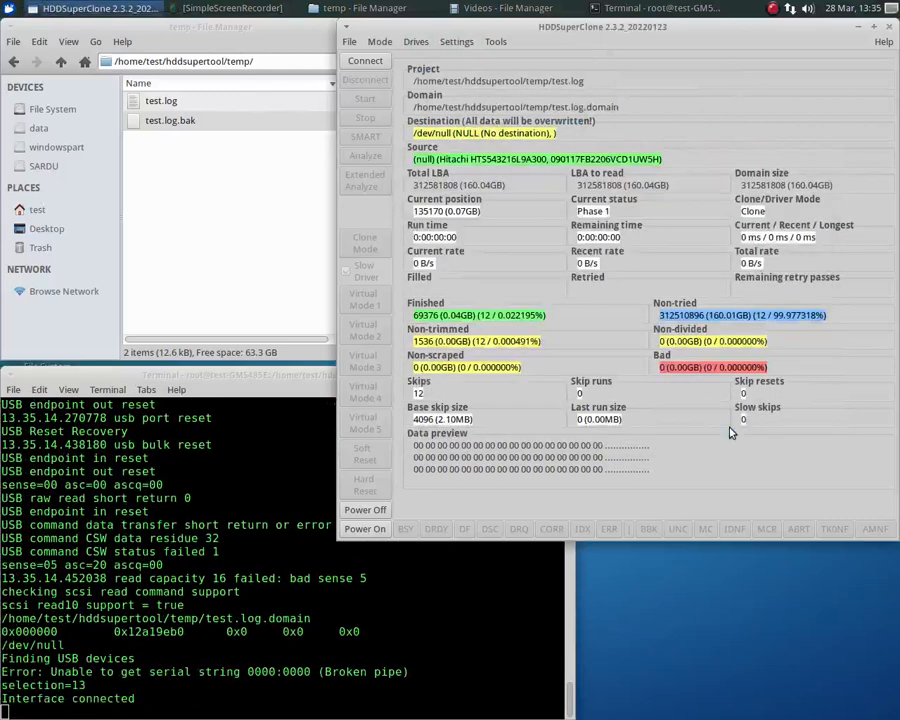
Step: Review the primary relay settings and the action to perform on a major drive error in the advanced settings
left_click(457, 42)
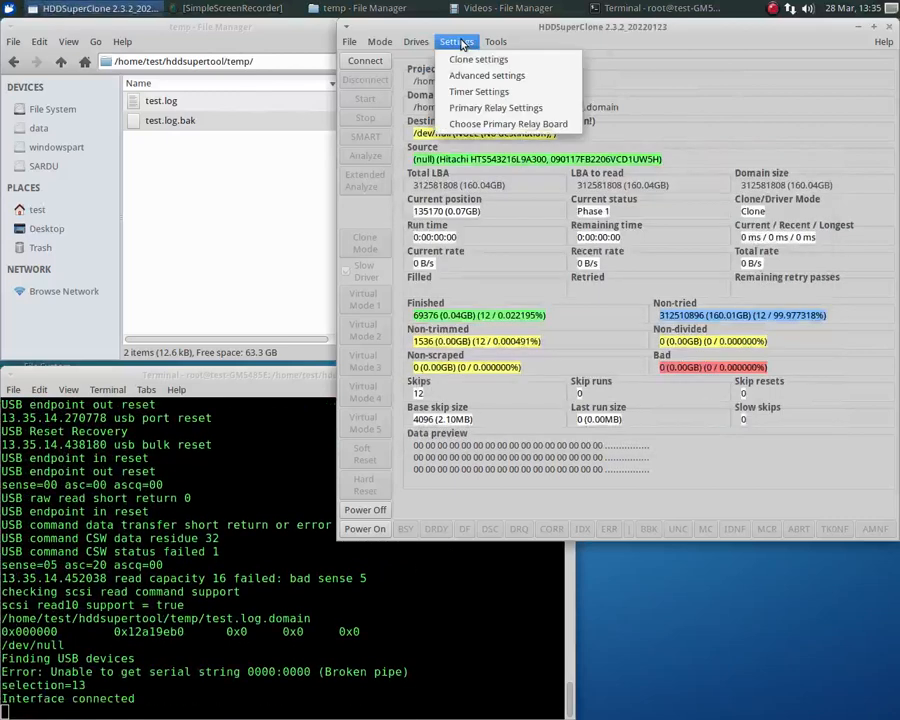
left_click(496, 108)
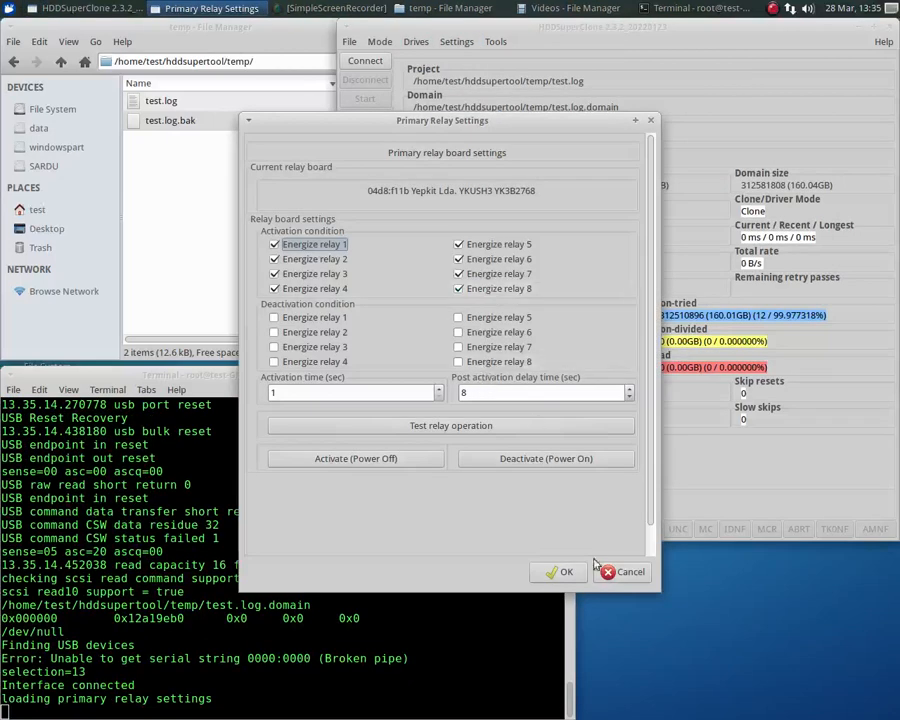
left_click(563, 571)
left_click(456, 42)
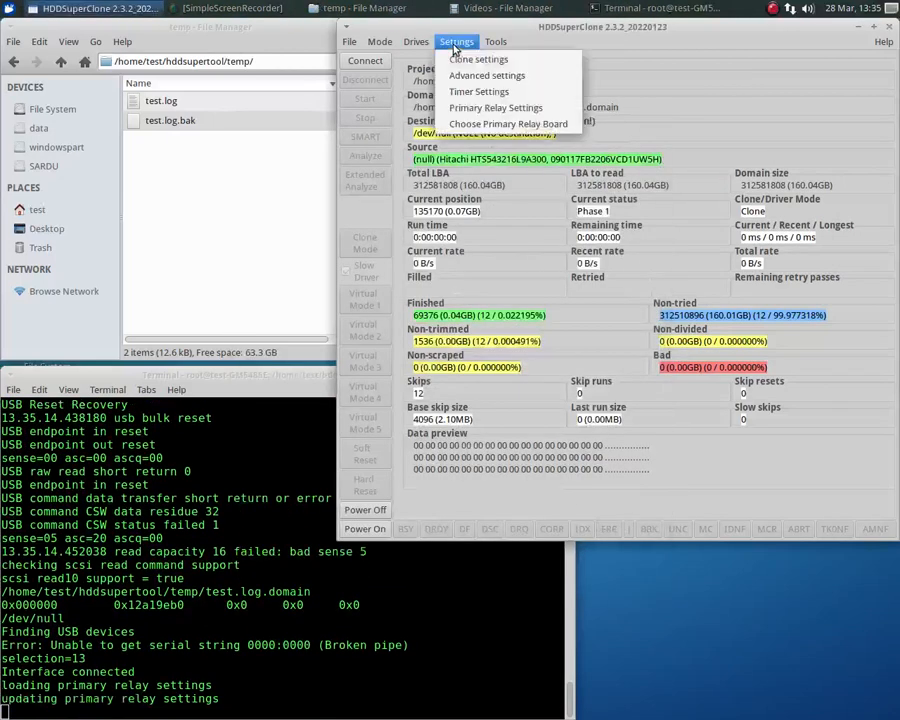
left_click(466, 74)
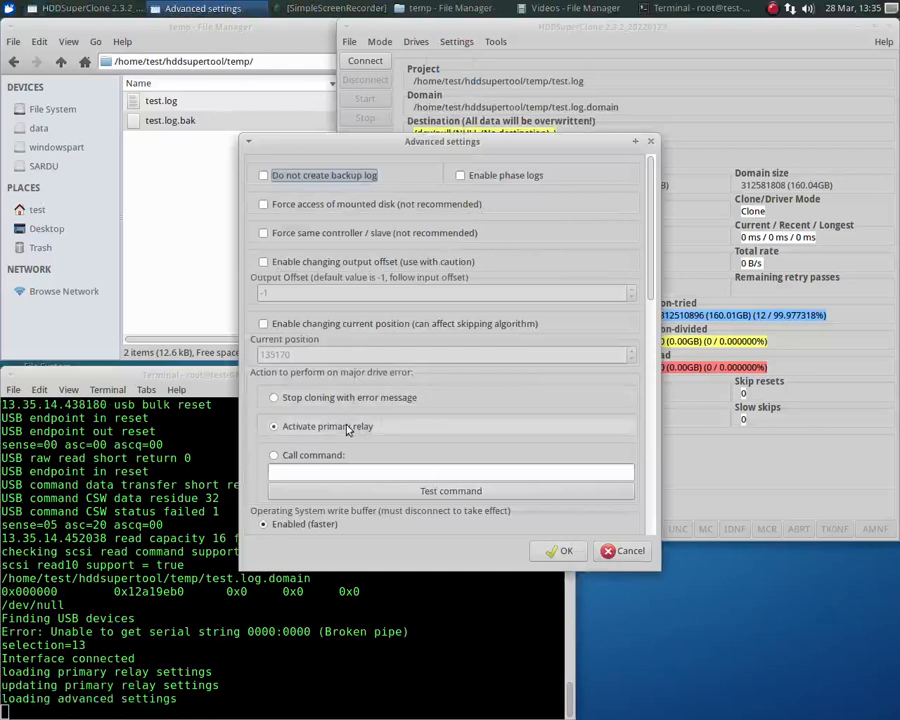
left_click(562, 552)
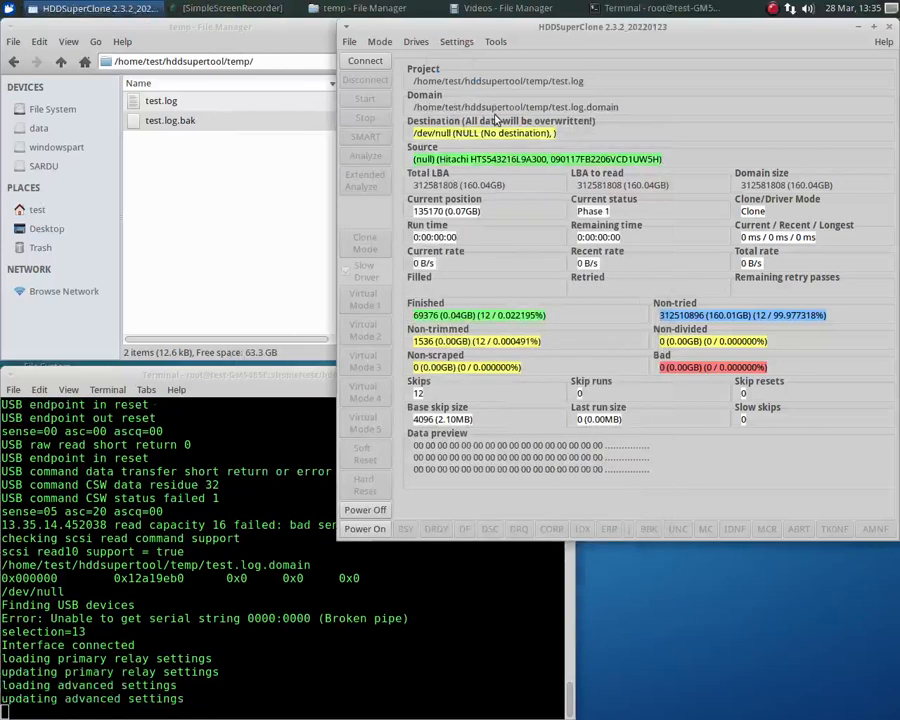
Step: Connect to the source, run the clone for a few seconds, and stop it
left_click(366, 62)
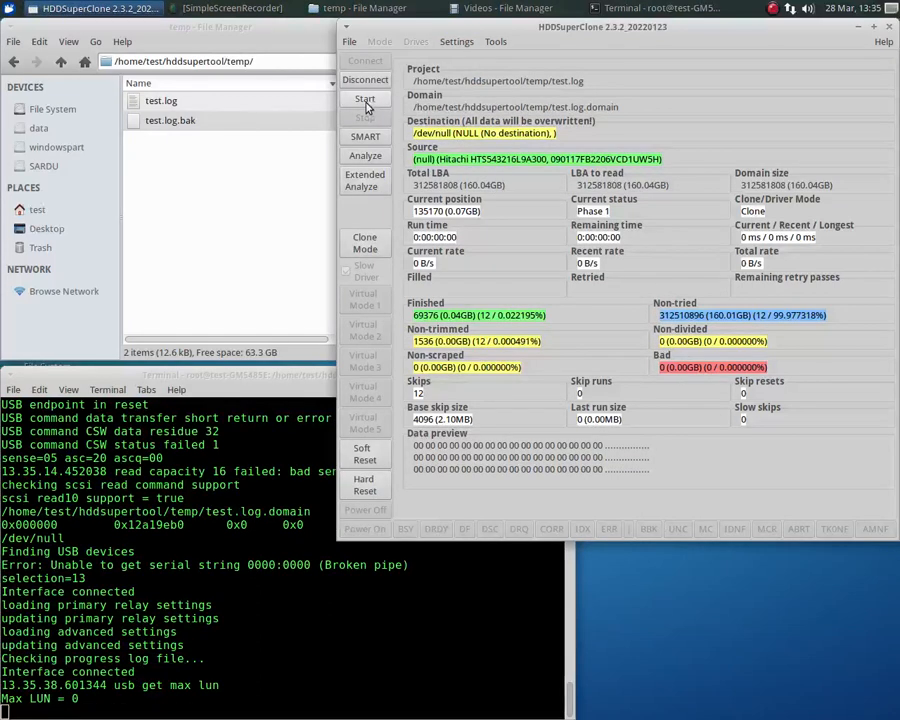
left_click(365, 99)
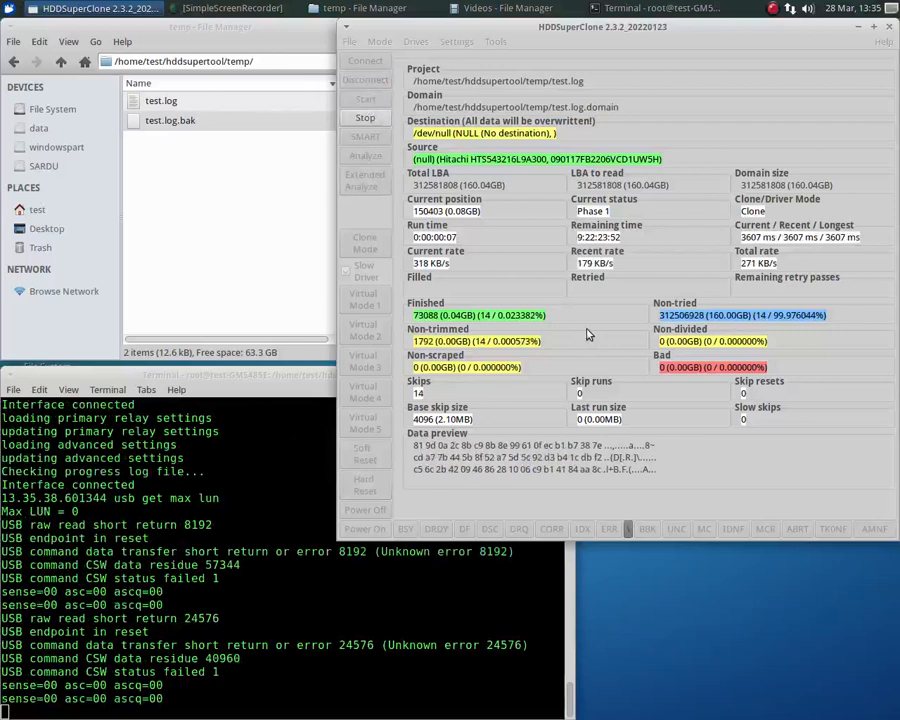
left_click(365, 120)
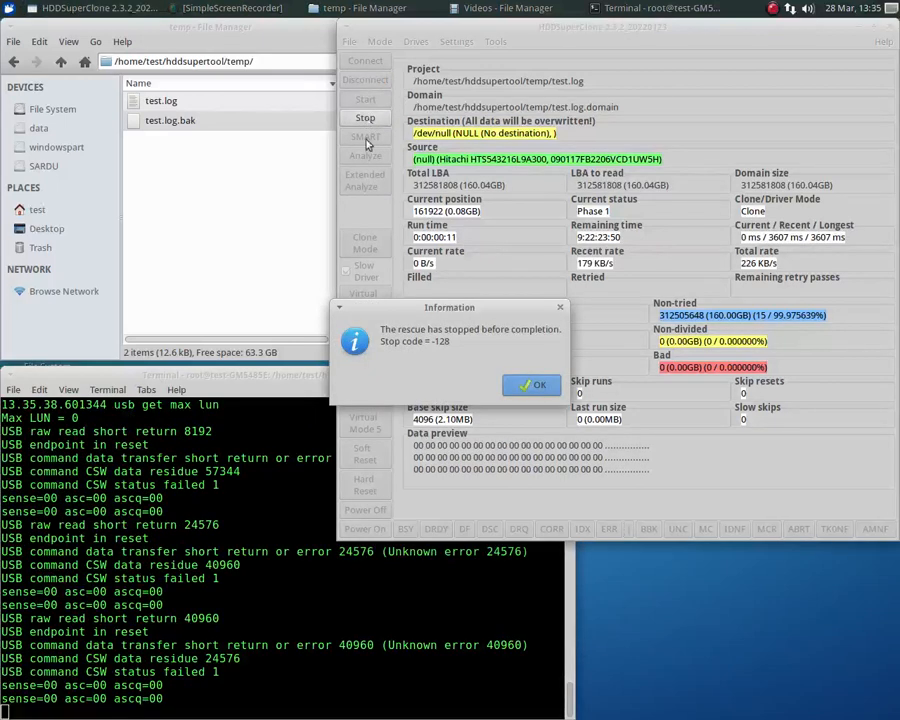
left_click(532, 382)
Step: Set the soft reset time to 500 ms in the timer settings and restart the clone
left_click(456, 42)
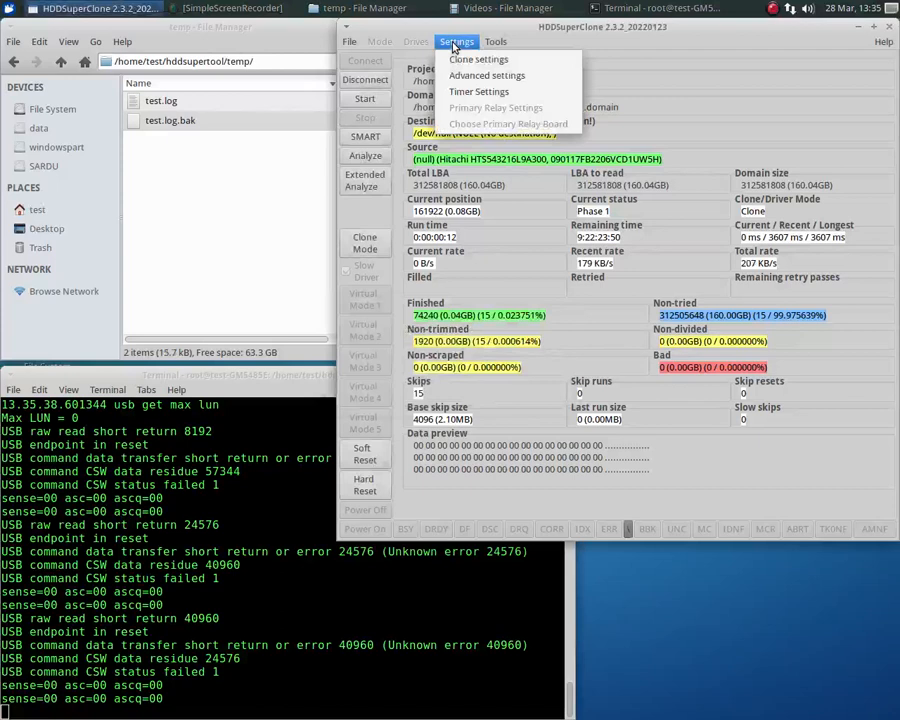
left_click(478, 91)
left_click(362, 238)
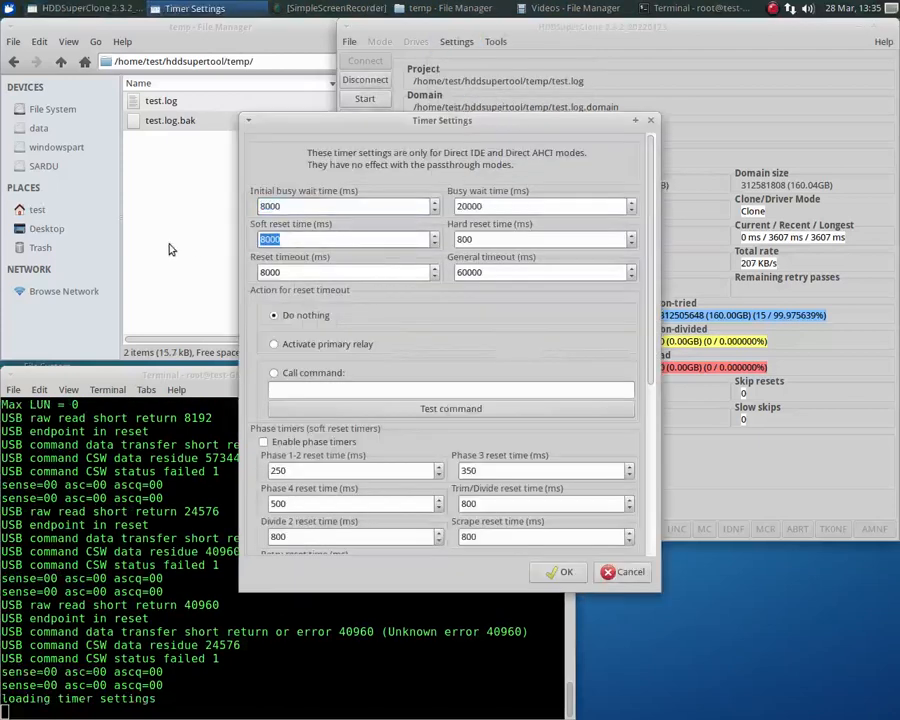
type("500")
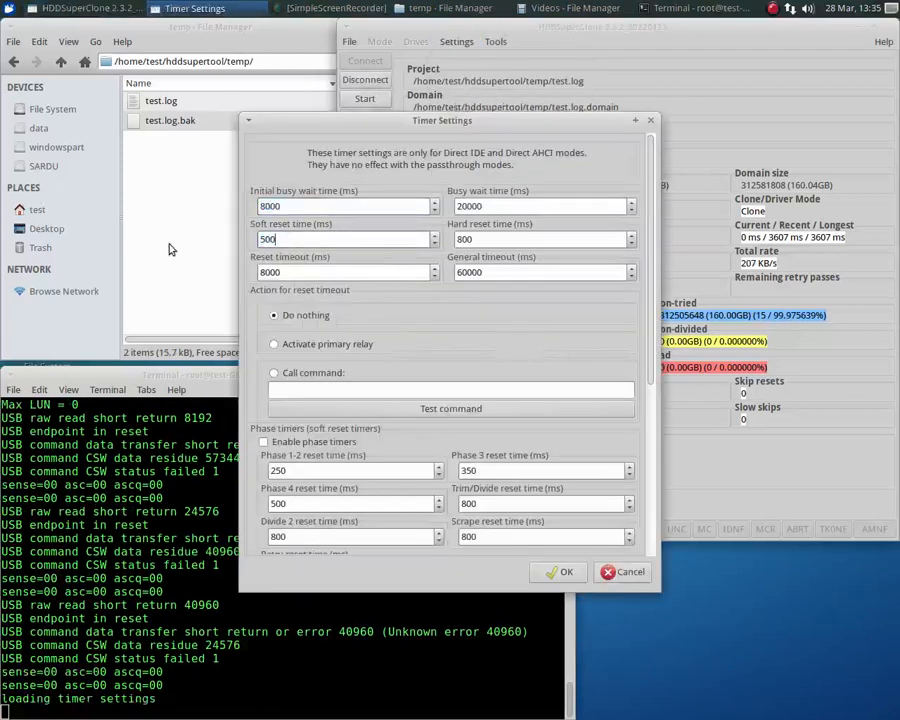
left_click(560, 574)
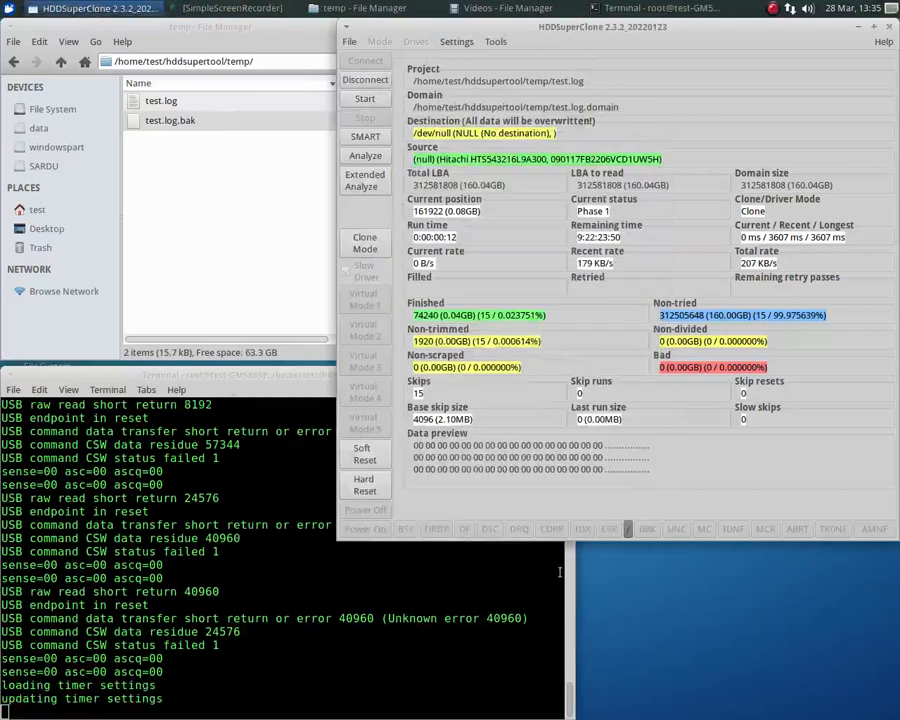
left_click(360, 98)
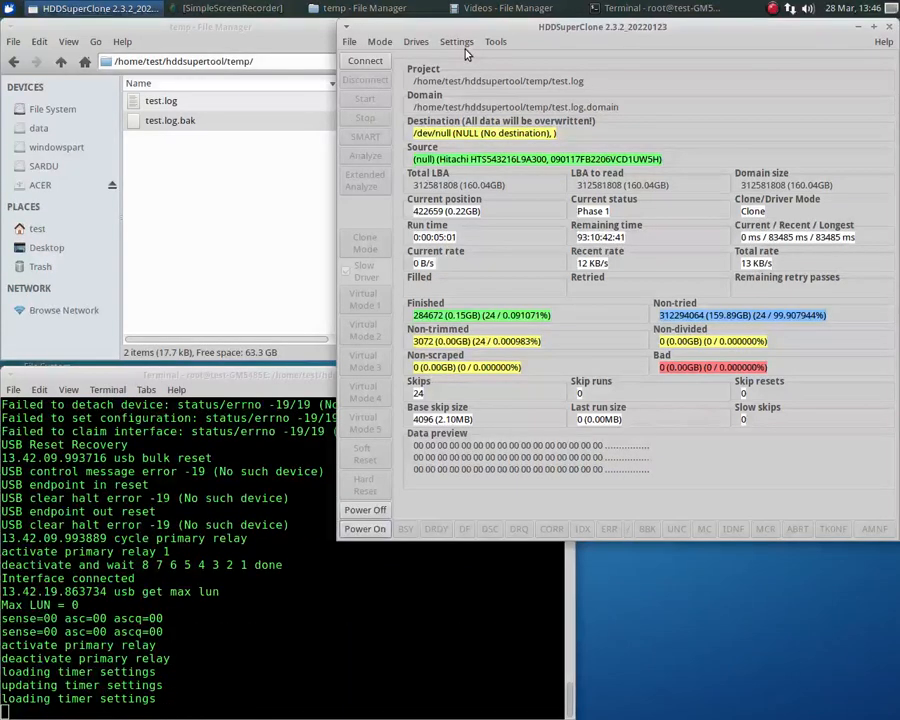
Step: In the timer settings, disable the USB bulk and USB port resets and enable only USB soft reset
left_click(457, 42)
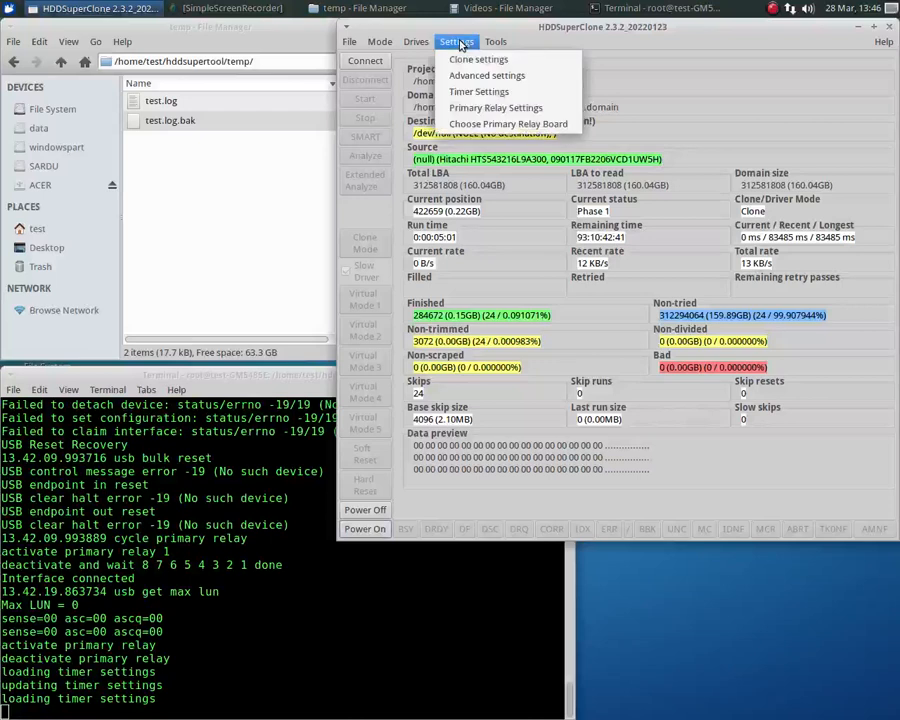
left_click(512, 91)
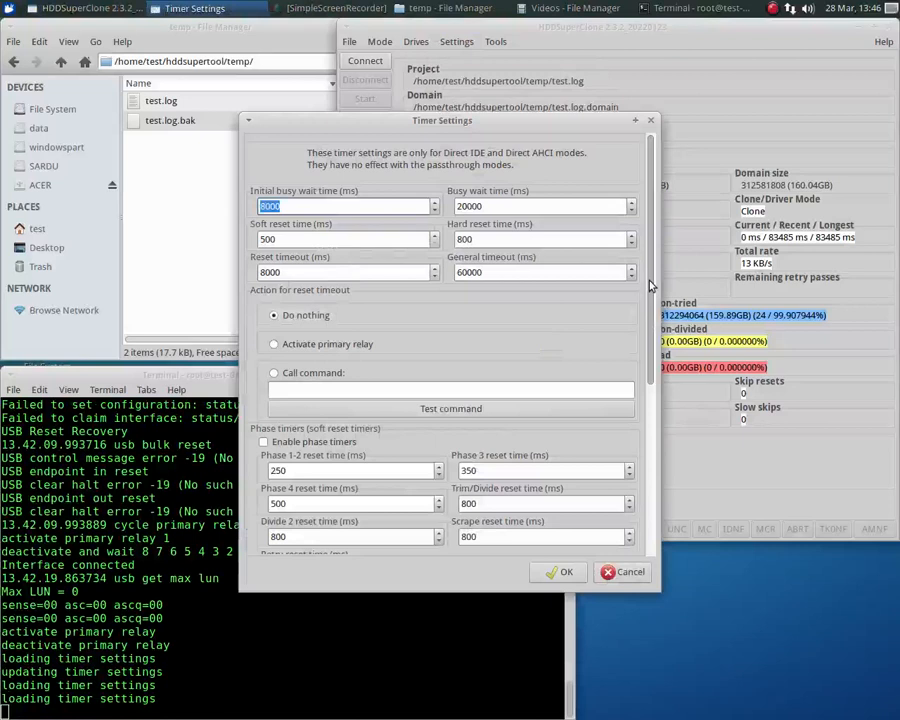
scroll(650, 286, "down", 5)
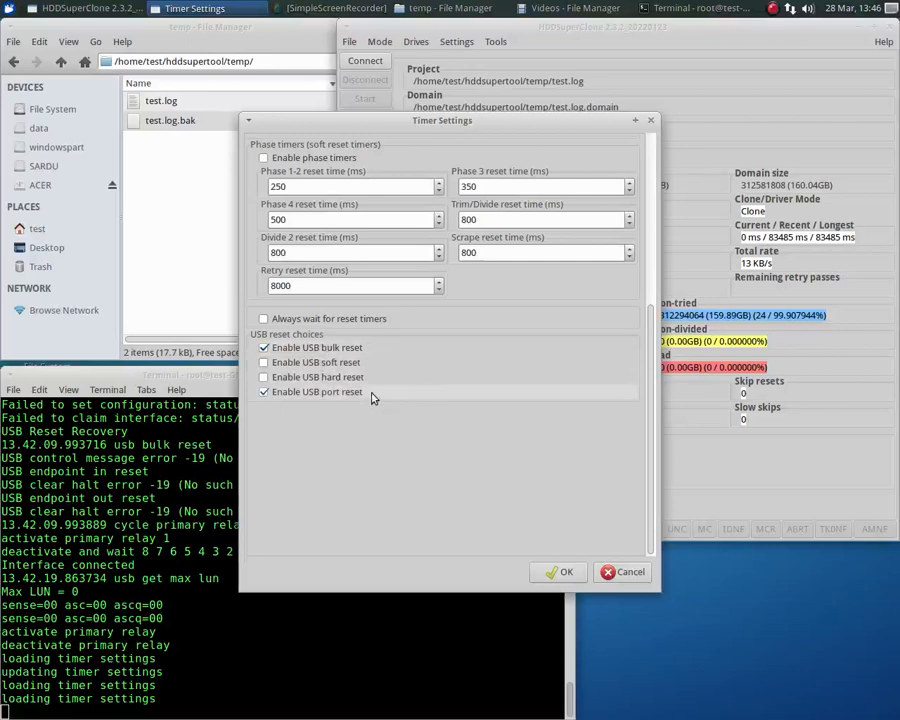
left_click(264, 393)
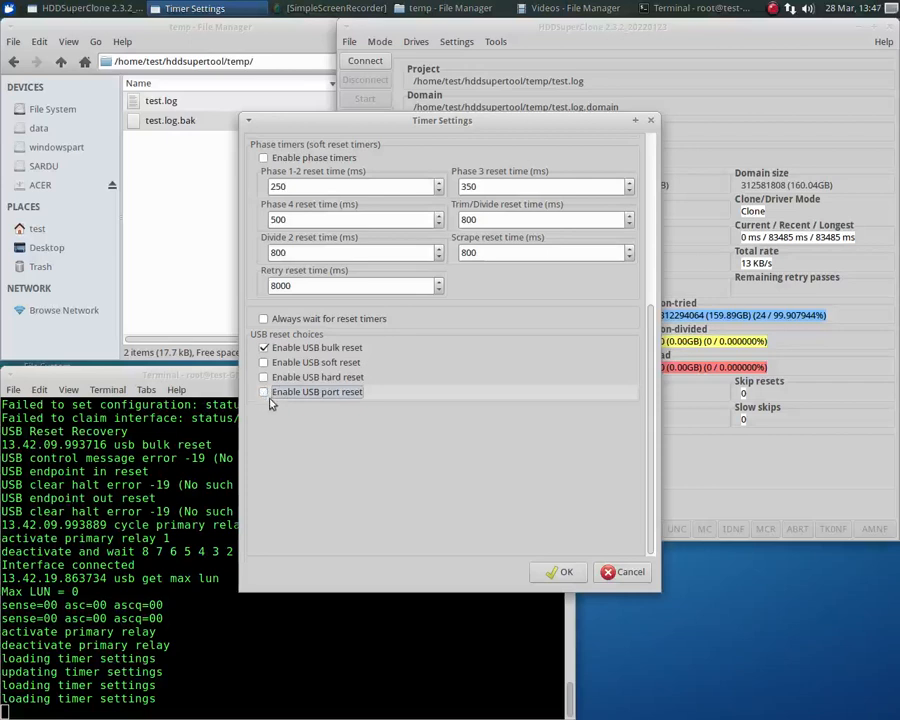
left_click(264, 348)
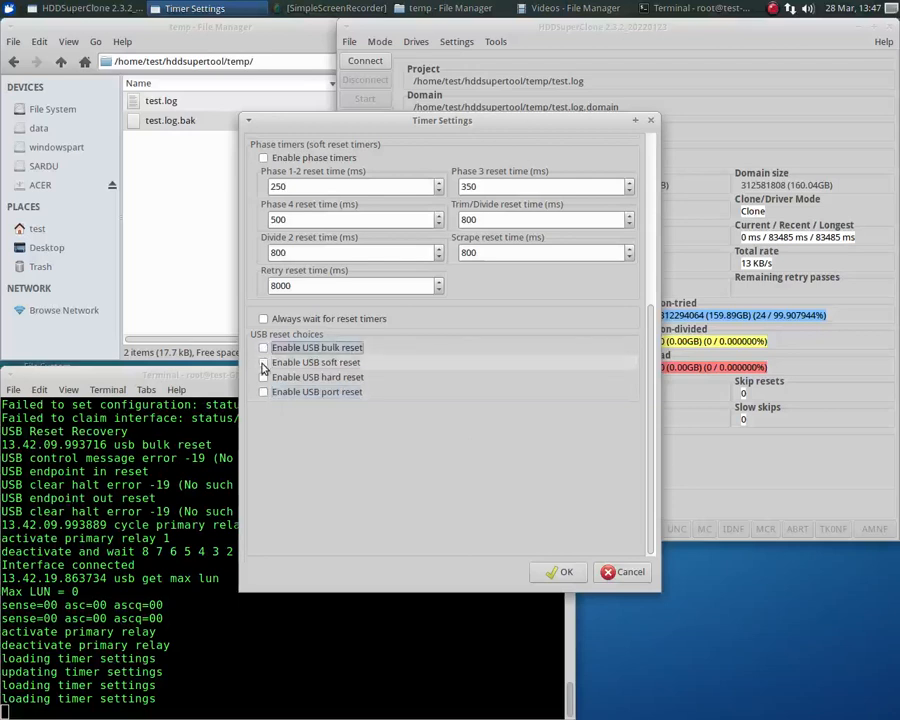
left_click(264, 362)
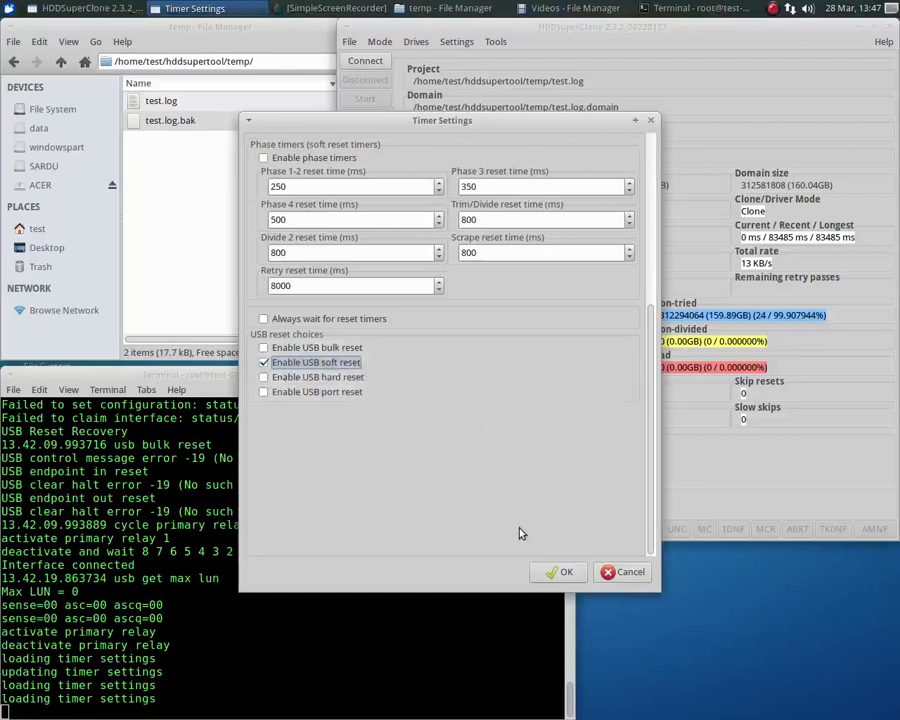
left_click(566, 572)
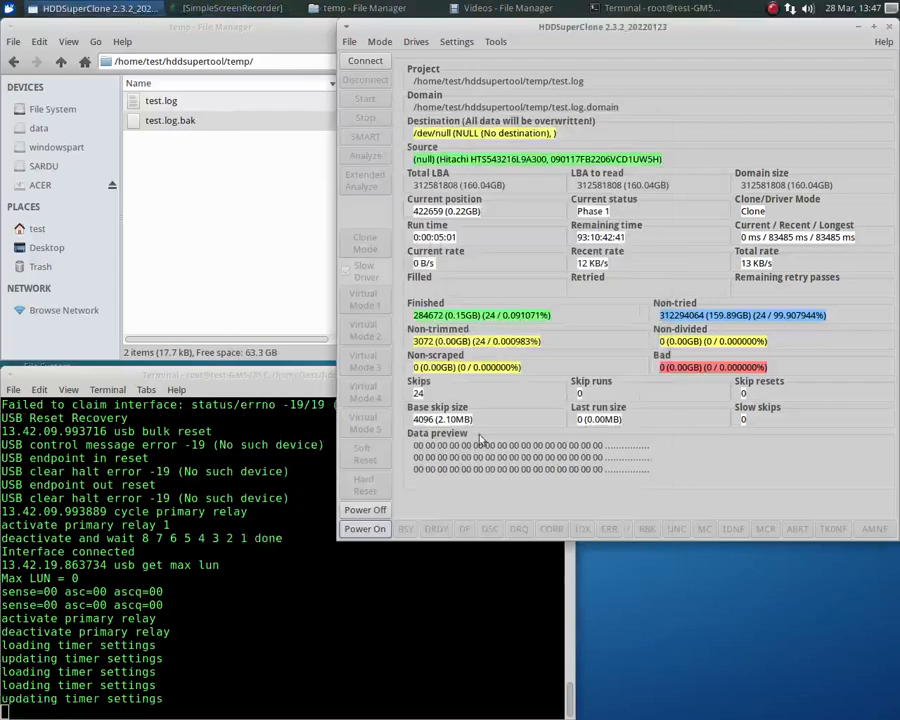
Step: Connect to the source, run the clone for about 40 seconds, and stop it
left_click(366, 60)
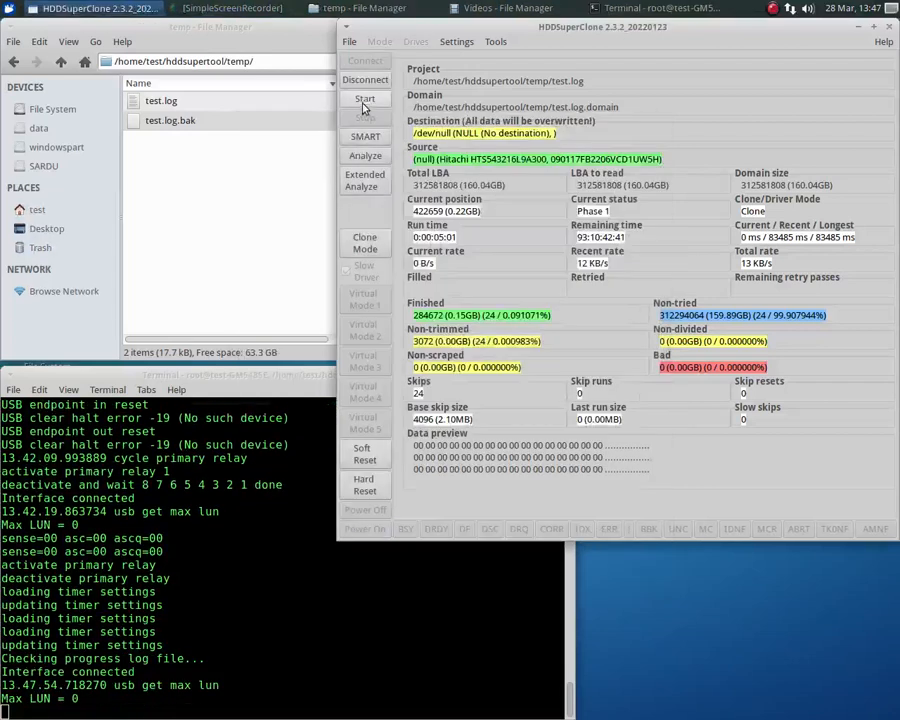
left_click(364, 102)
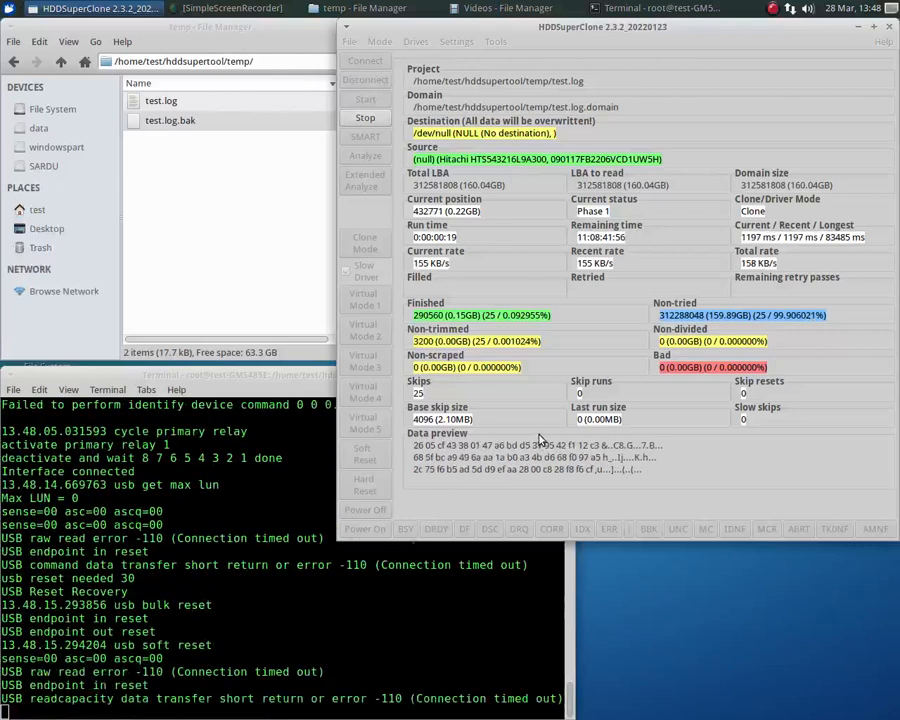
left_click(366, 119)
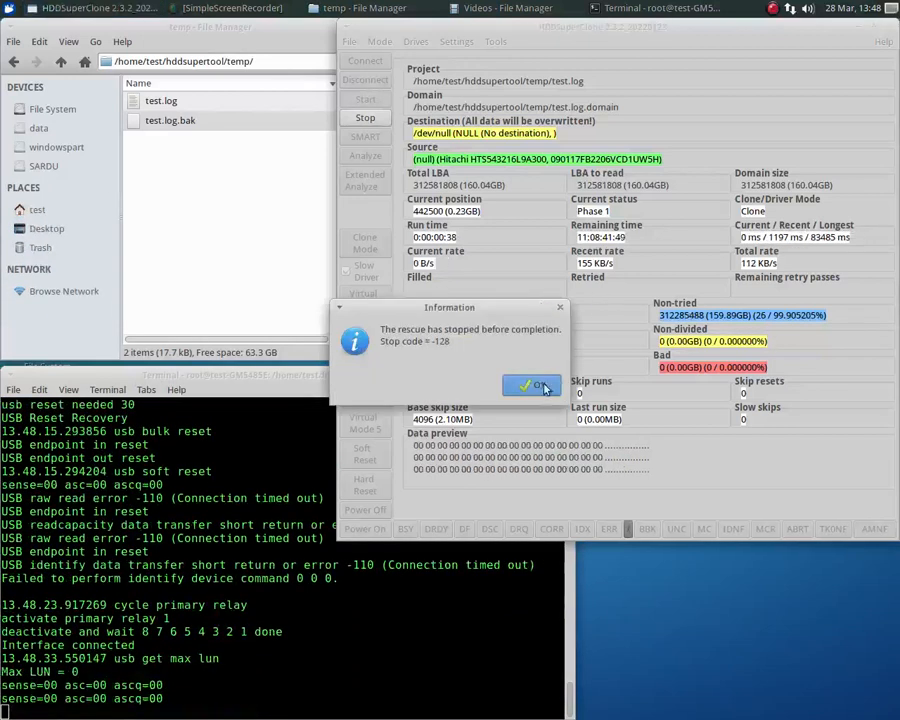
left_click(541, 386)
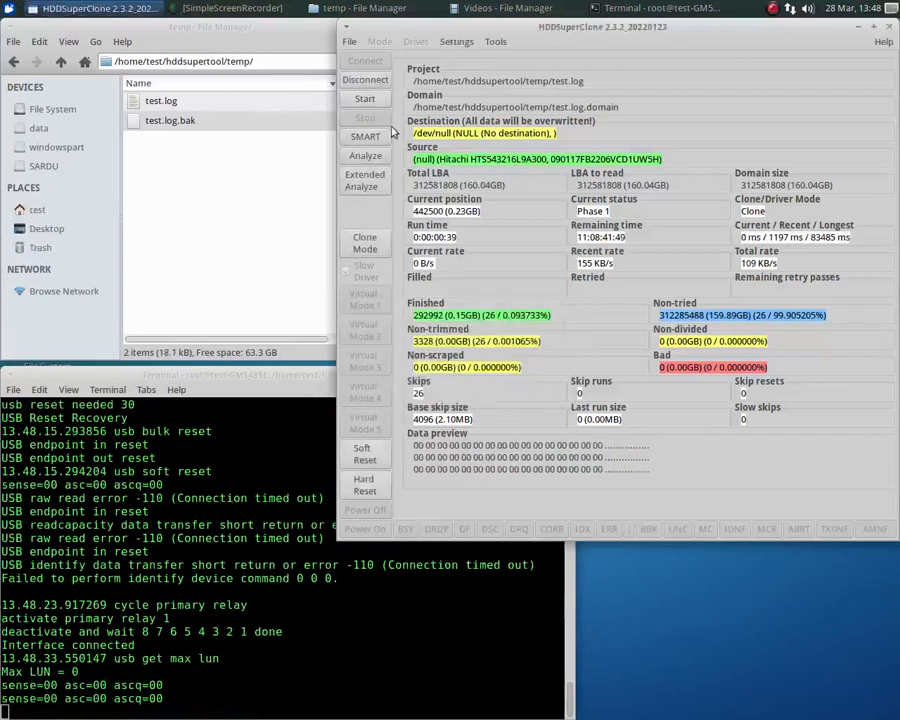
Step: Switch the USB reset choice in the timer settings from USB soft reset to USB hard reset
left_click(456, 41)
left_click(480, 90)
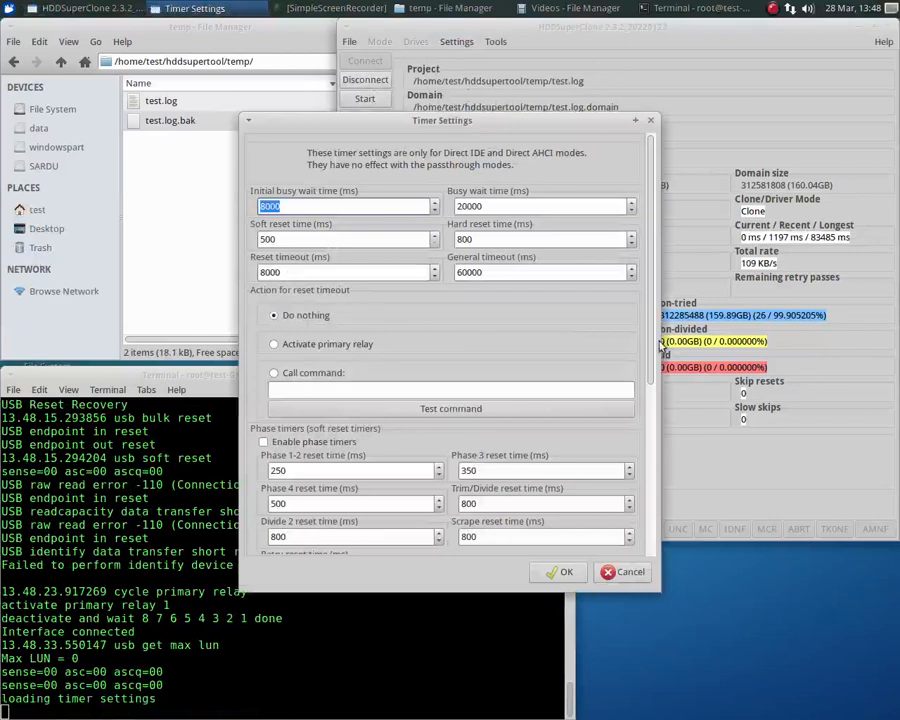
left_click_drag(652, 298, 653, 528)
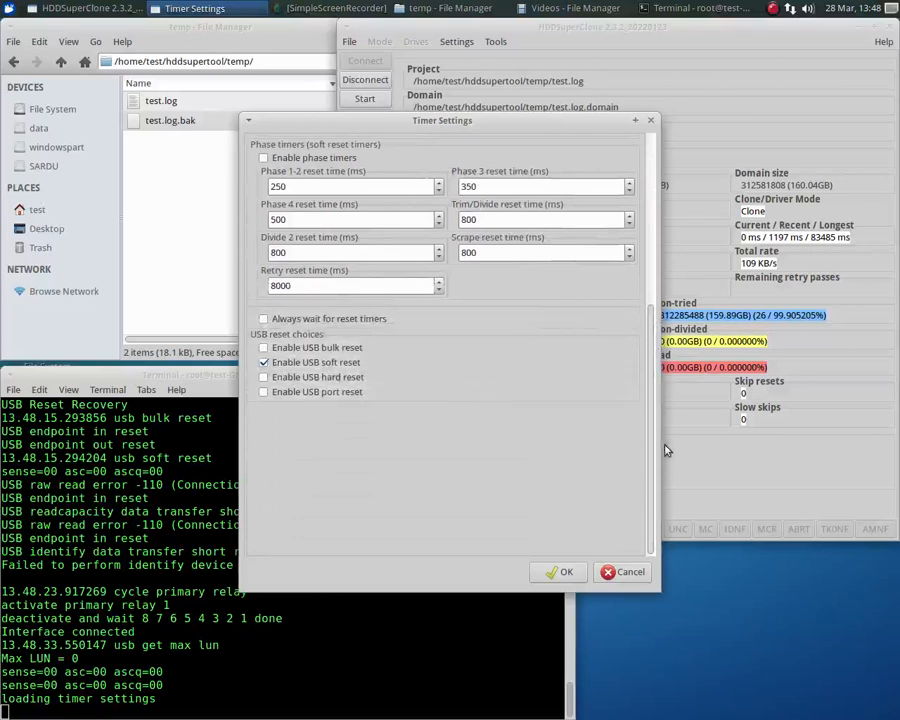
scroll(649, 370, "up", 3)
left_click_drag(649, 380, 649, 318)
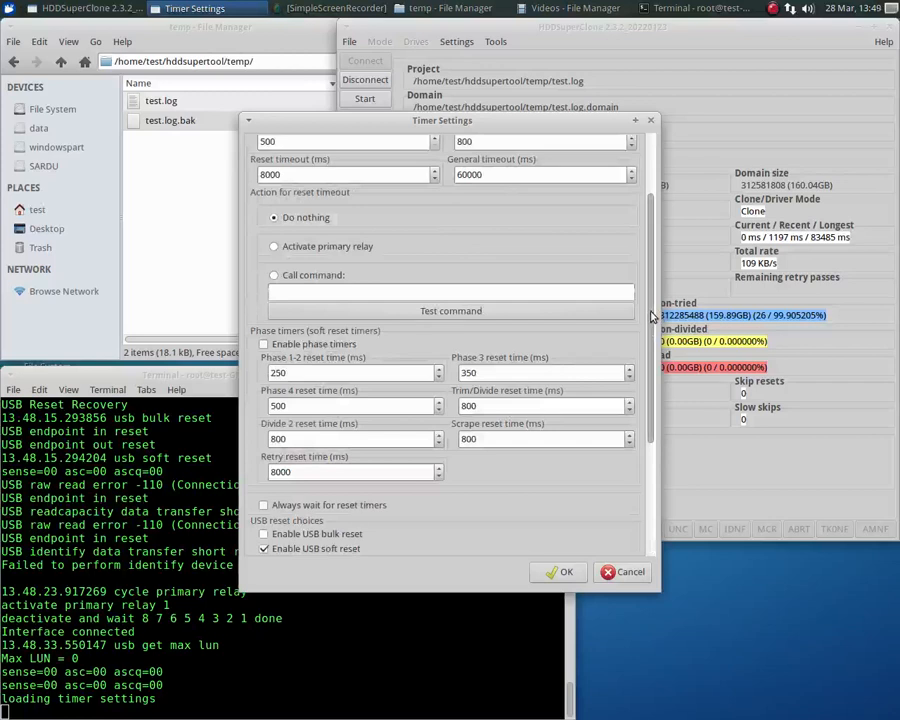
scroll(417, 406, "down", 5)
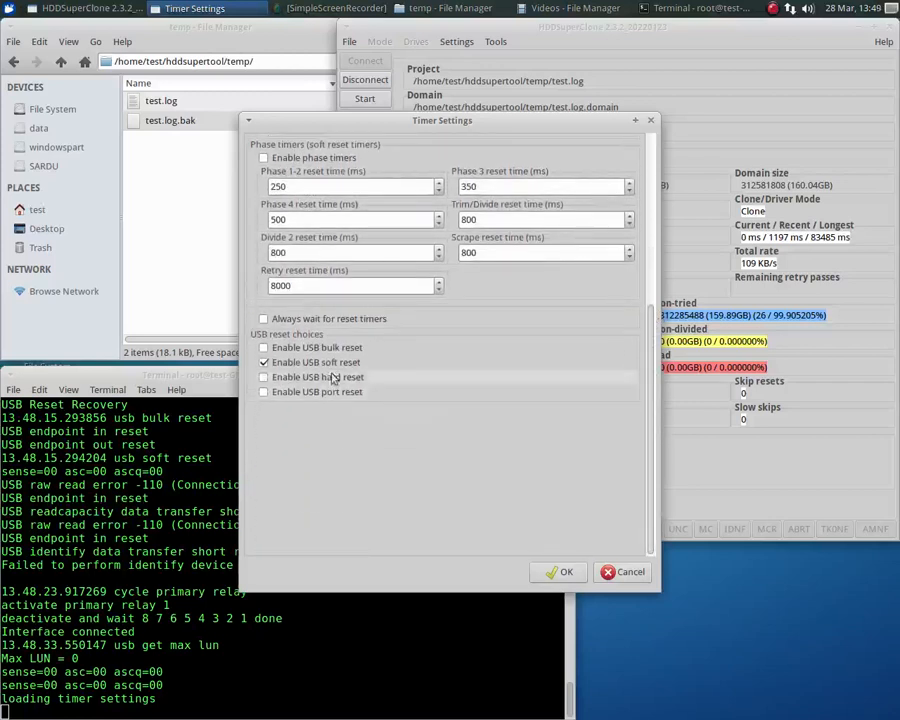
left_click(281, 363)
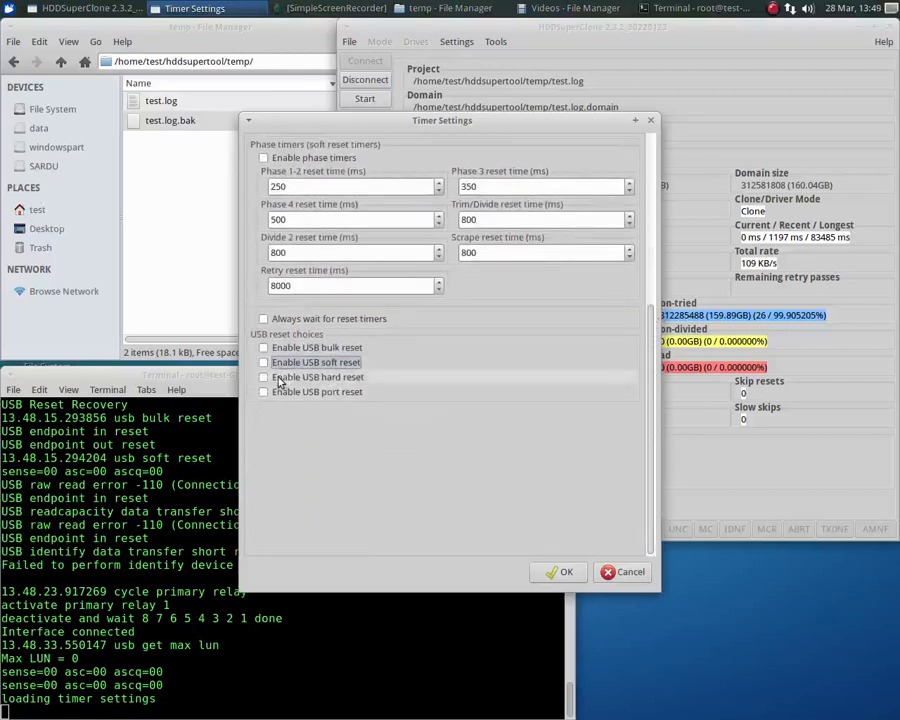
left_click(281, 379)
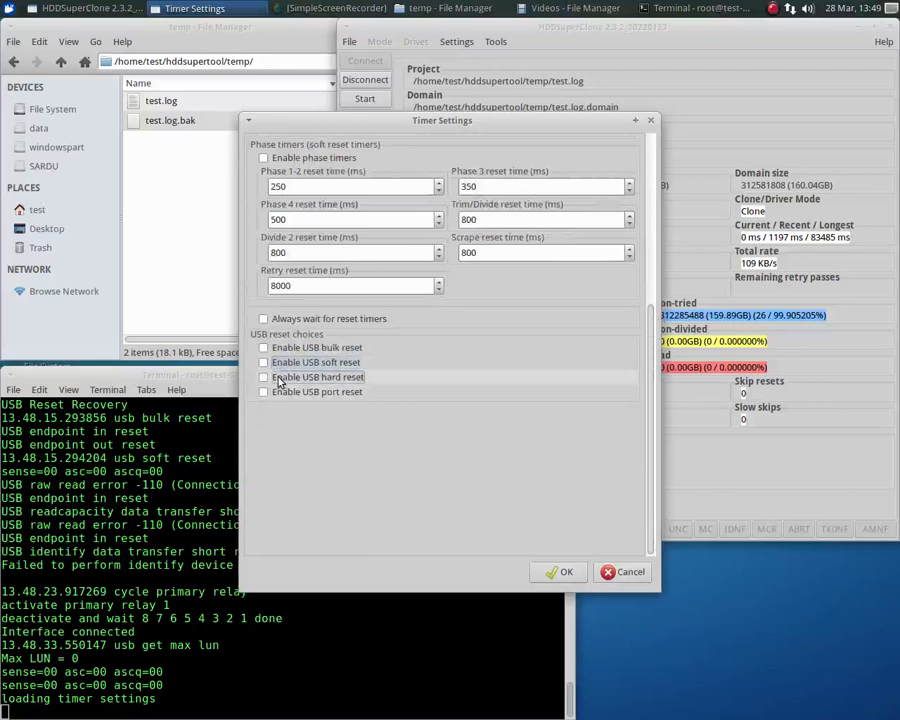
left_click(566, 571)
Step: Run the clone for about 30 seconds with USB hard reset and stop it
left_click(364, 101)
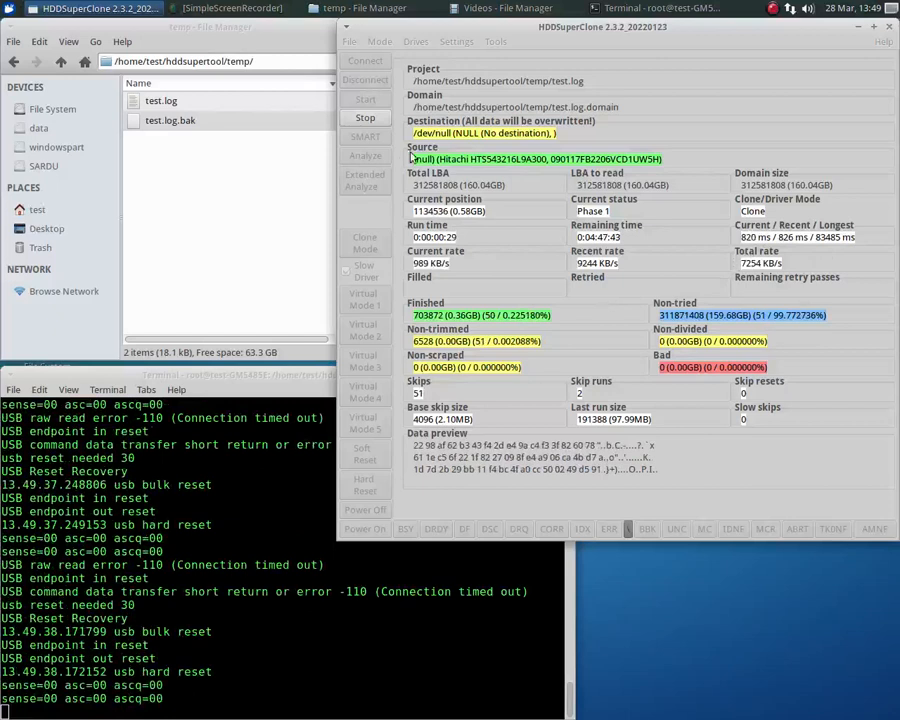
left_click(364, 119)
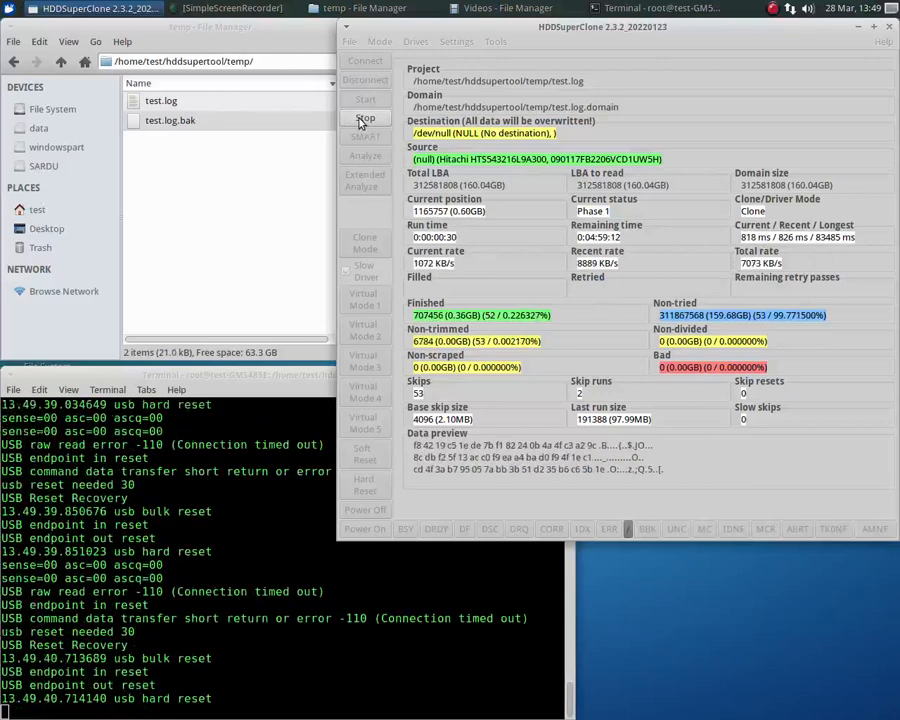
left_click(521, 384)
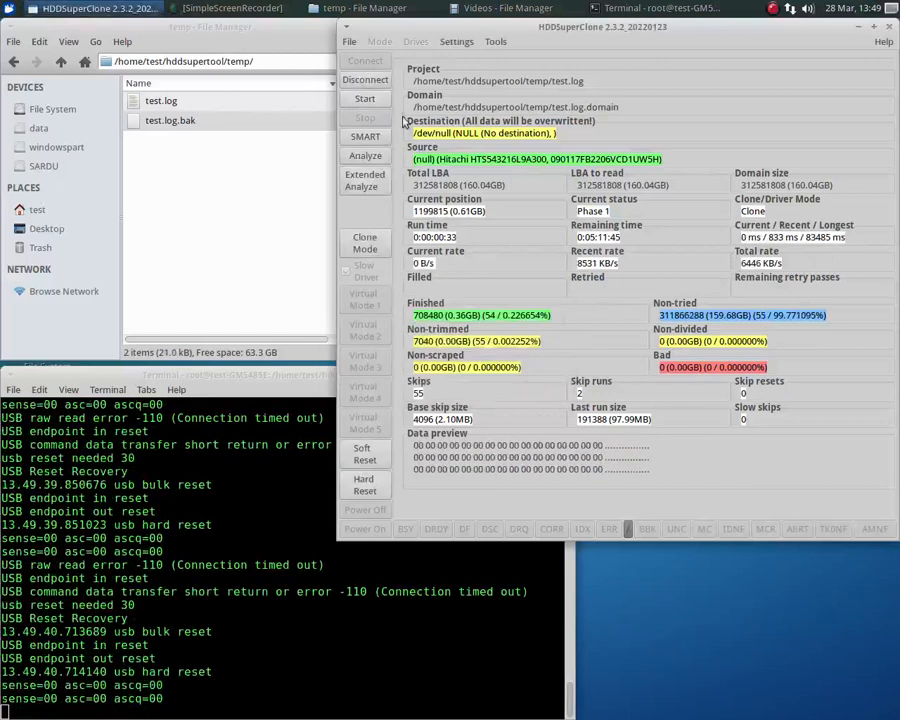
Step: Enable the phase timers in the timer settings, run the clone for about 10 seconds, and stop it
left_click(456, 42)
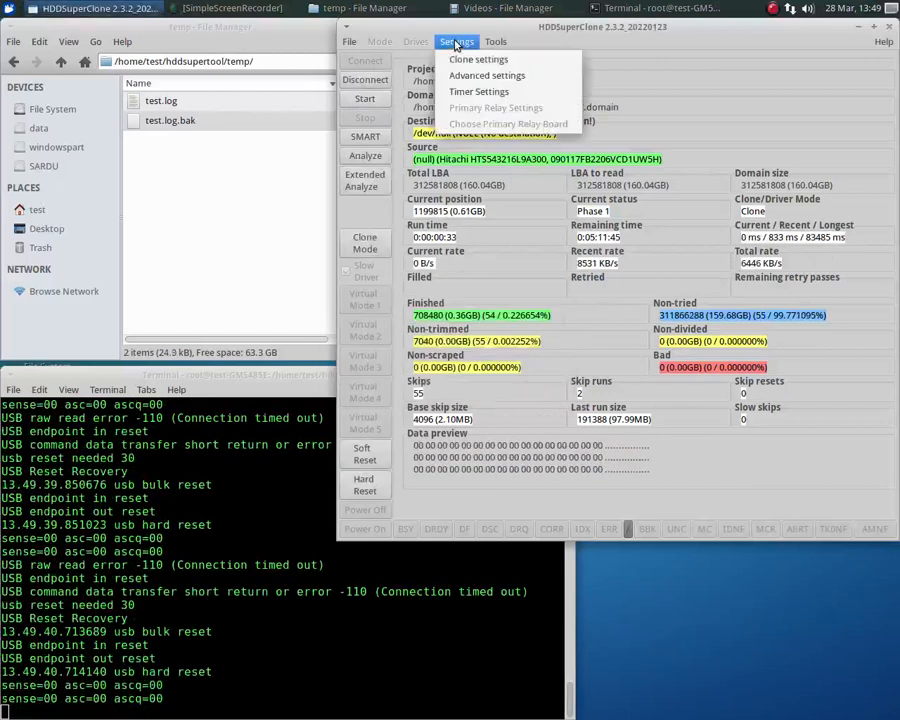
left_click(470, 91)
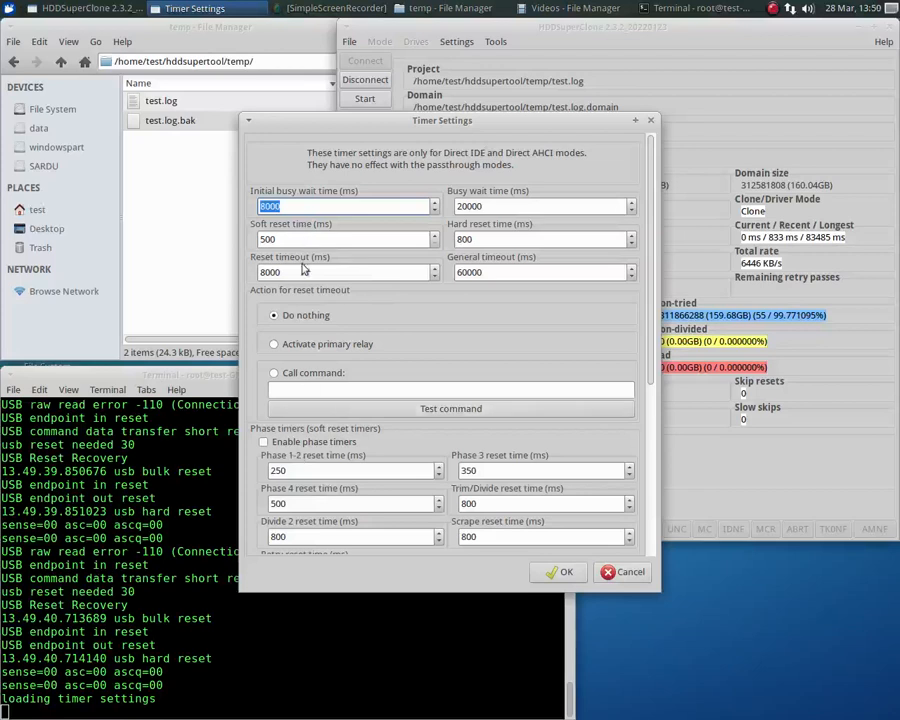
left_click(266, 446)
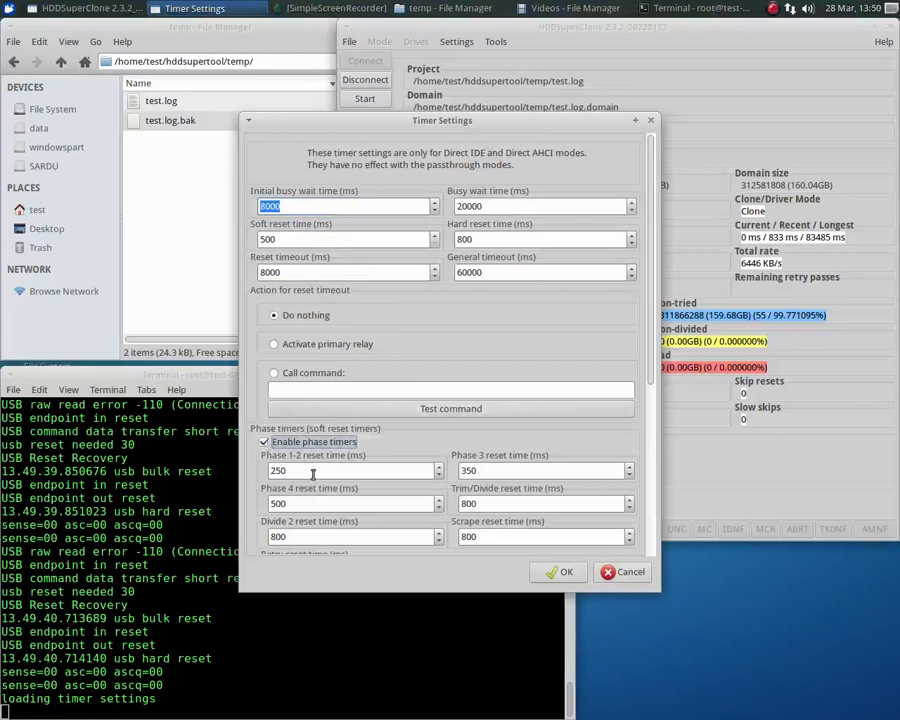
left_click(558, 572)
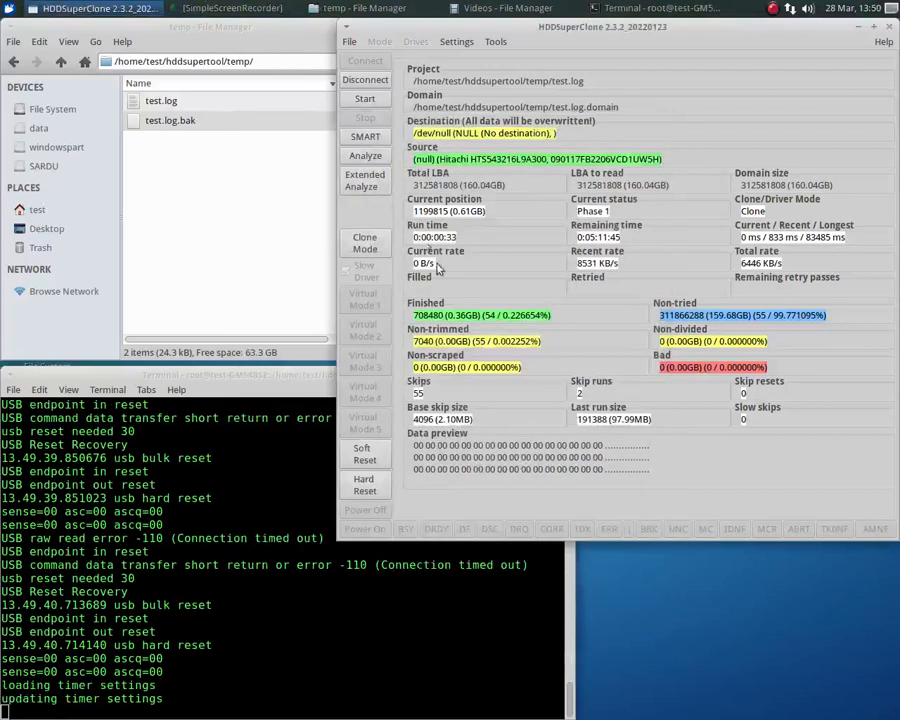
left_click(365, 98)
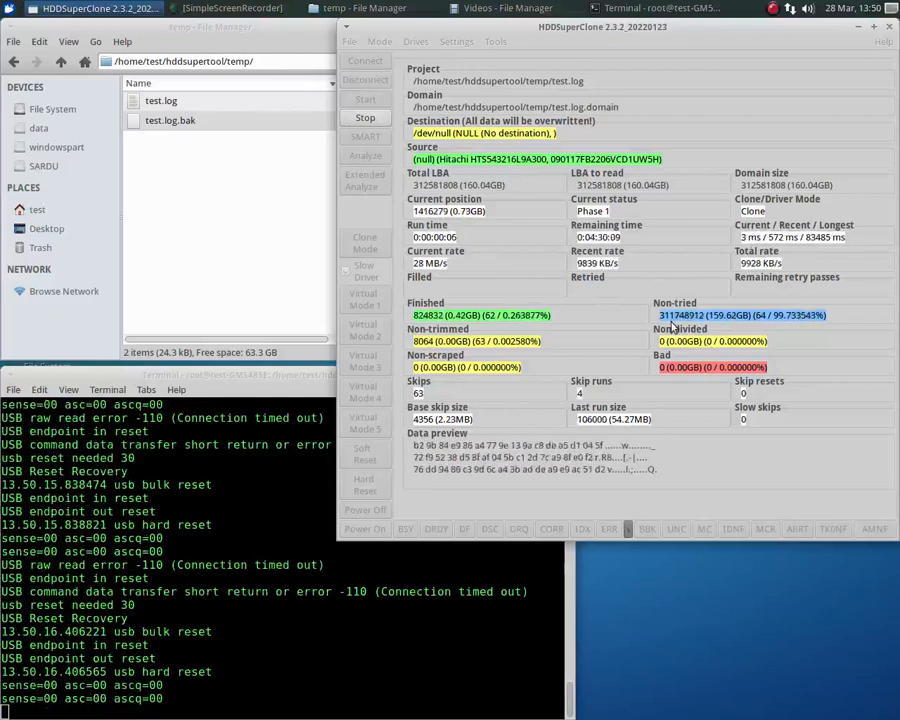
left_click(366, 119)
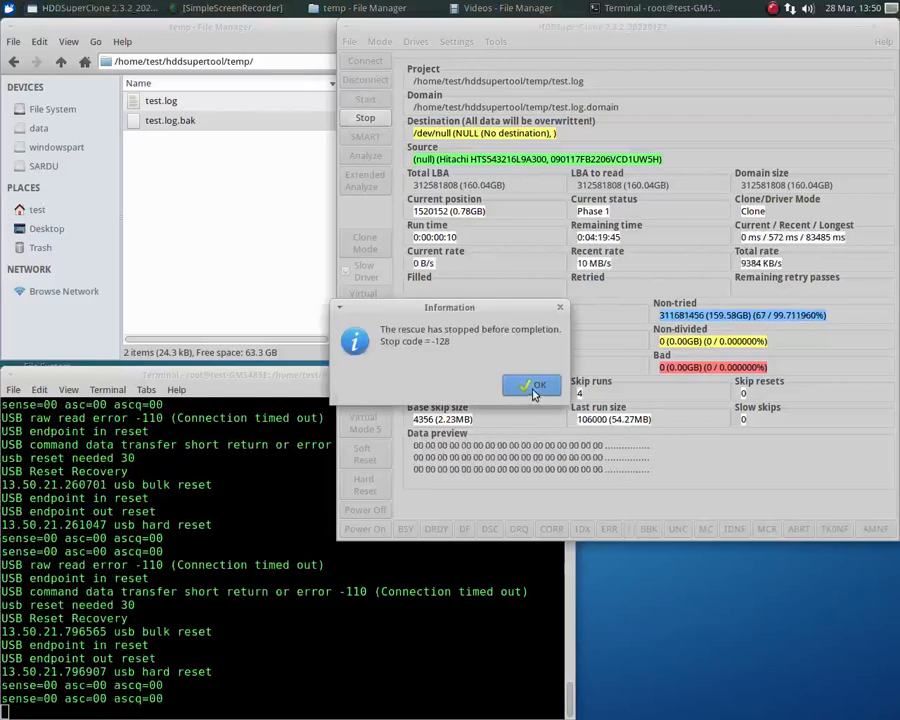
left_click(533, 390)
Step: Set the phase 1-2 reset time to 150 ms, run the clone for about 10 seconds, and stop it
left_click(456, 42)
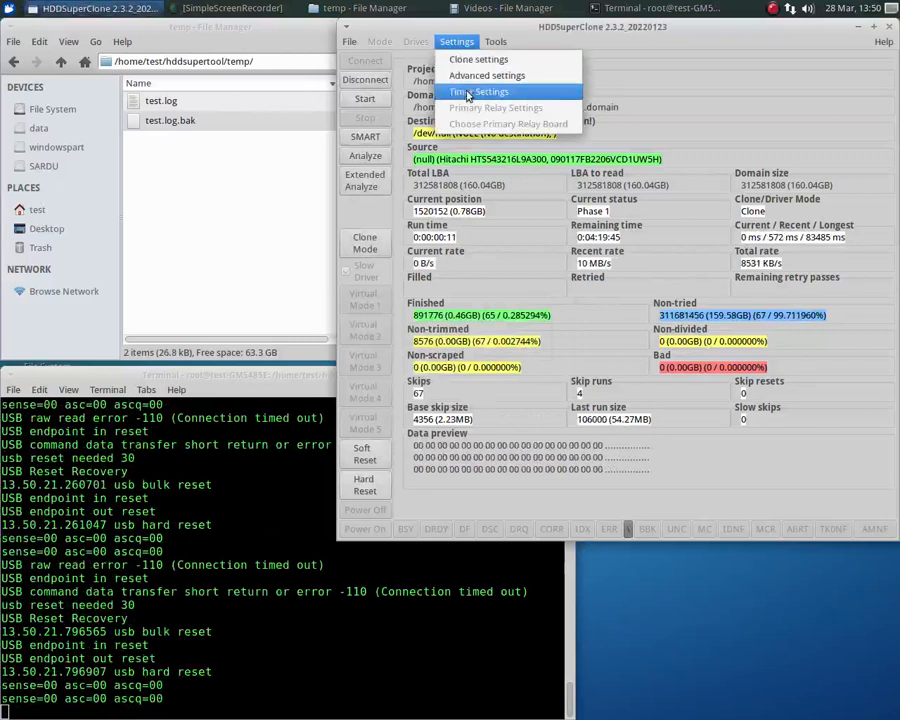
left_click(467, 96)
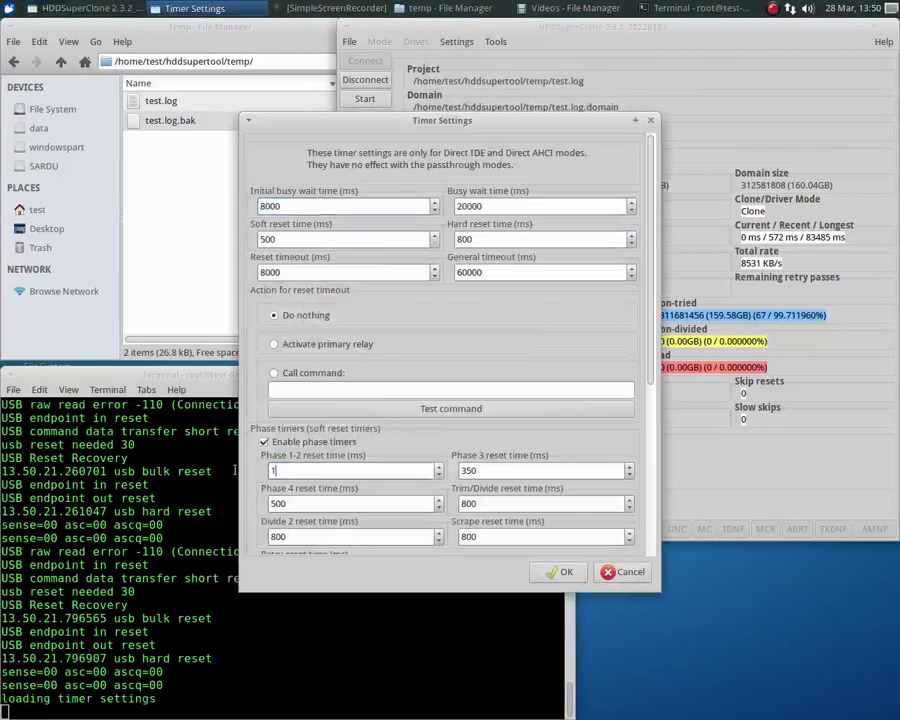
type("150")
left_click(566, 578)
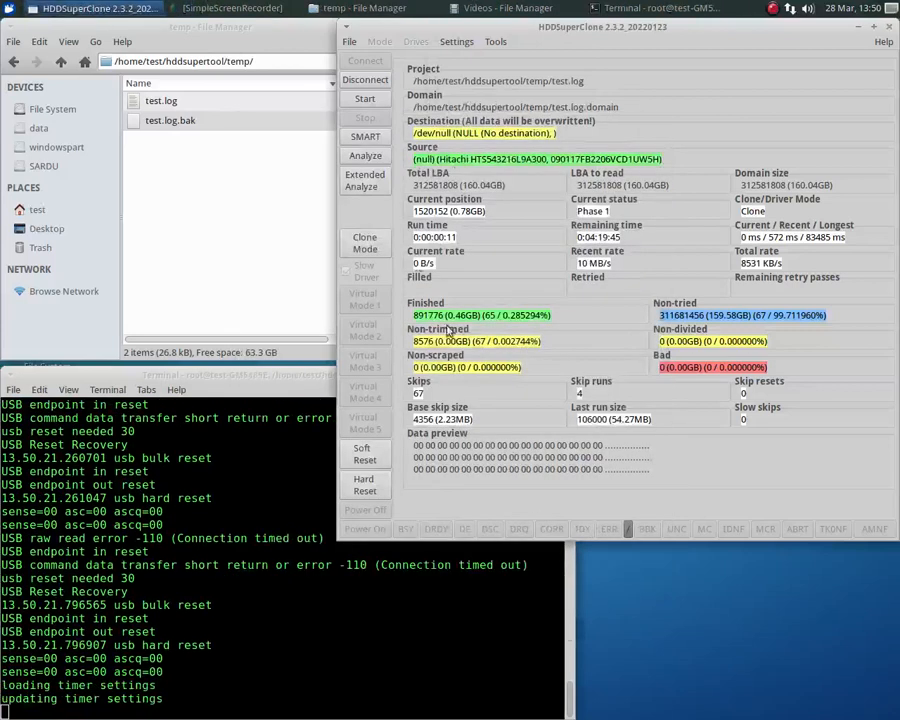
left_click(364, 98)
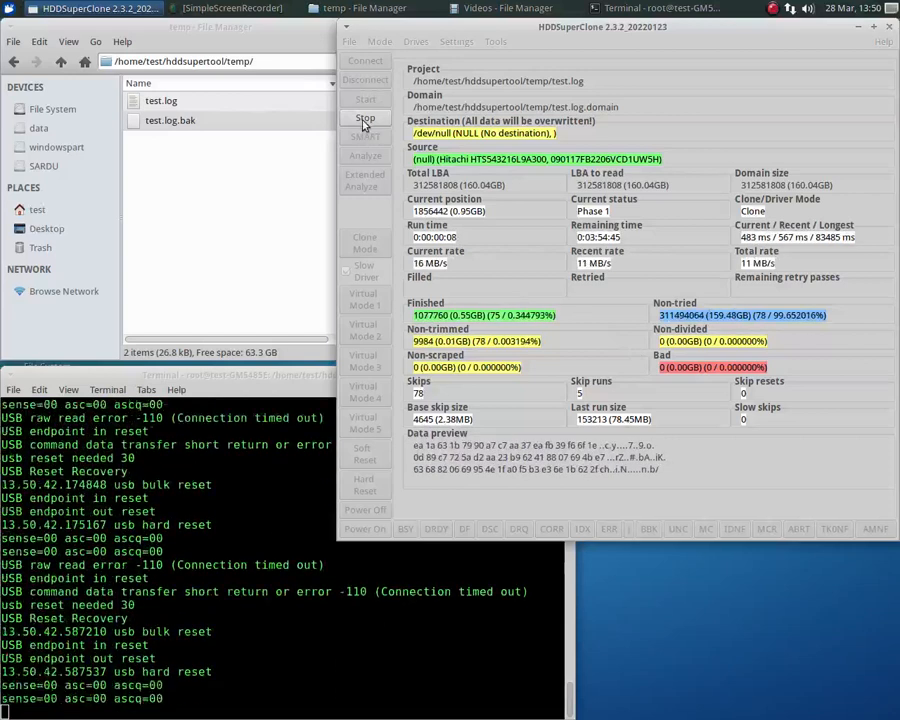
left_click(363, 121)
left_click(531, 391)
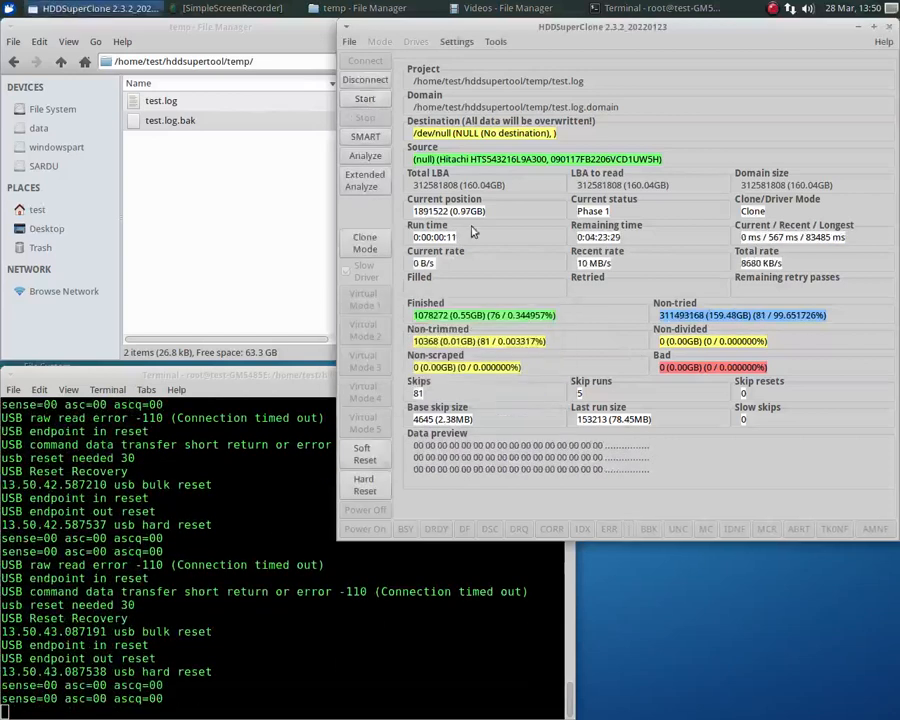
Step: Set the phase 1-2 reset time to 100 ms in the timer settings and restart the clone
left_click(456, 41)
left_click(475, 92)
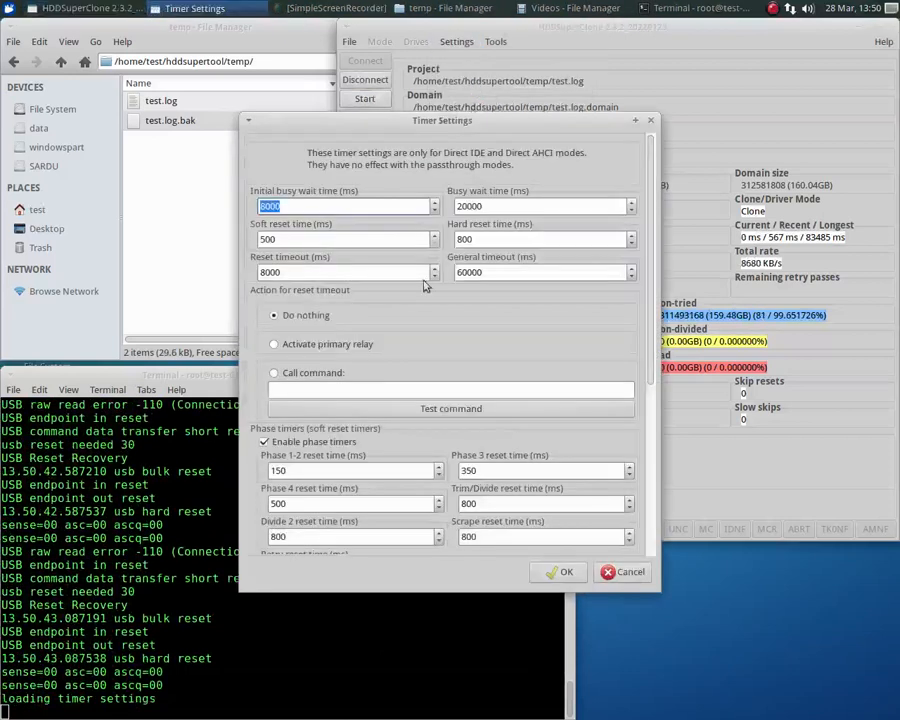
left_click_drag(288, 471, 253, 475)
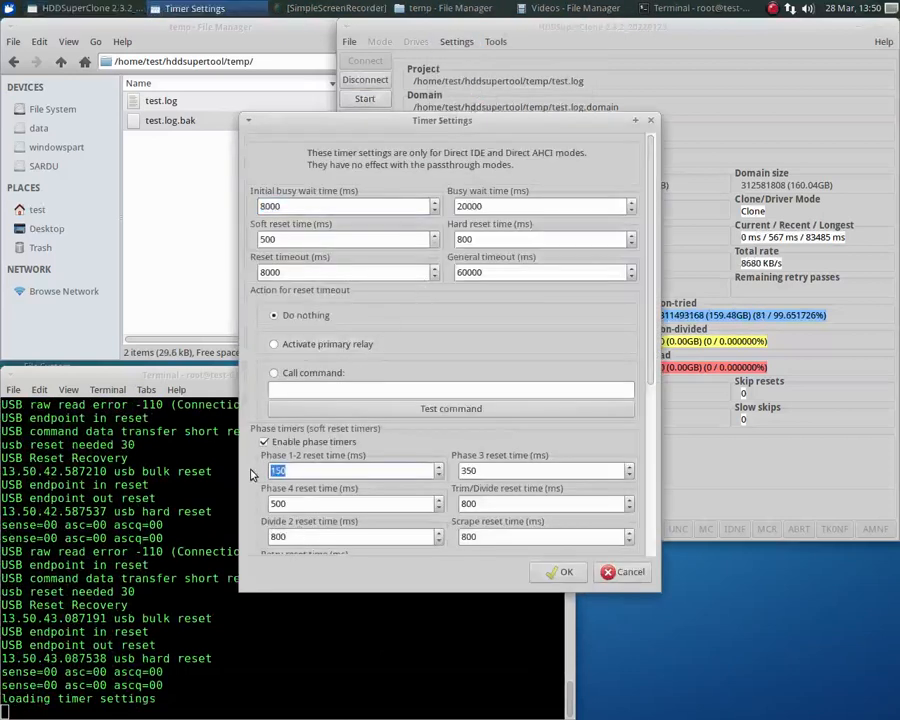
type("100")
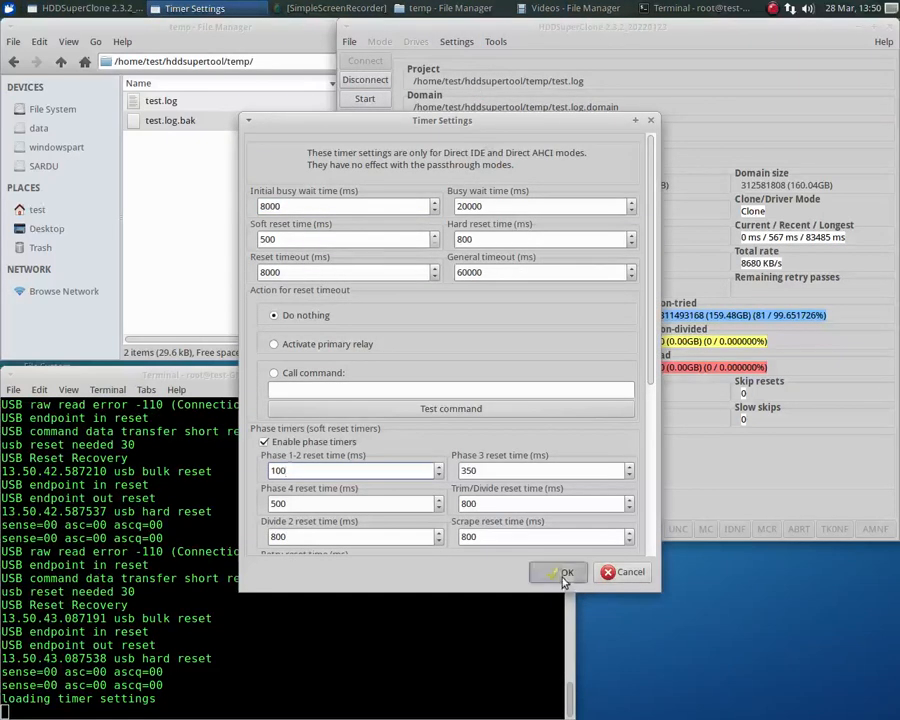
left_click(563, 580)
left_click(365, 98)
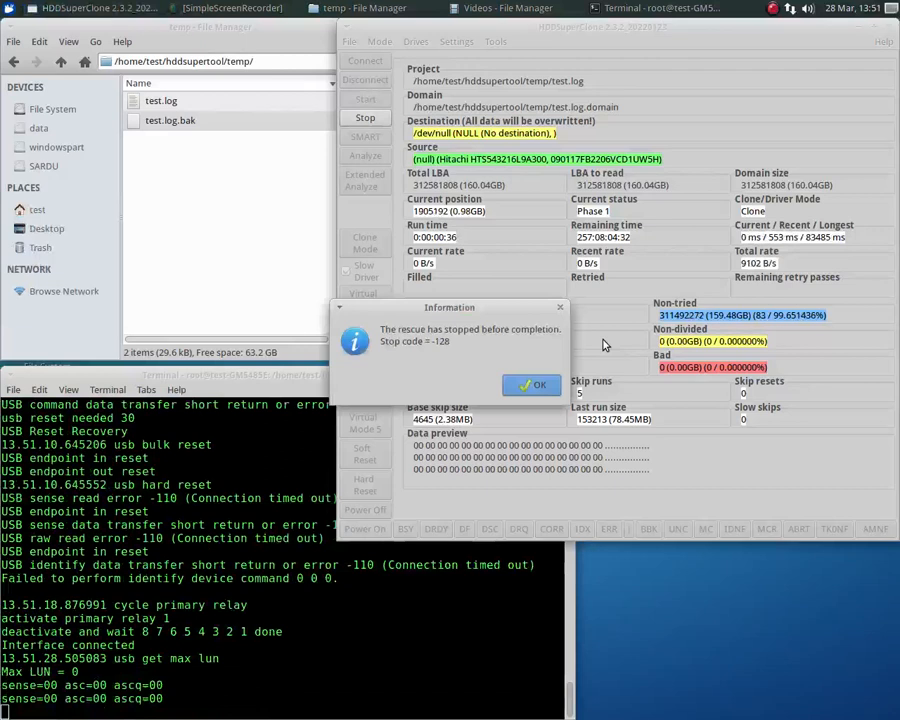
Step: Dismiss the stop notice, switch to Direct USB ATA mode, and choose the JMicron USB to ATA/ATAPI Bridge as the source drive
left_click(531, 387)
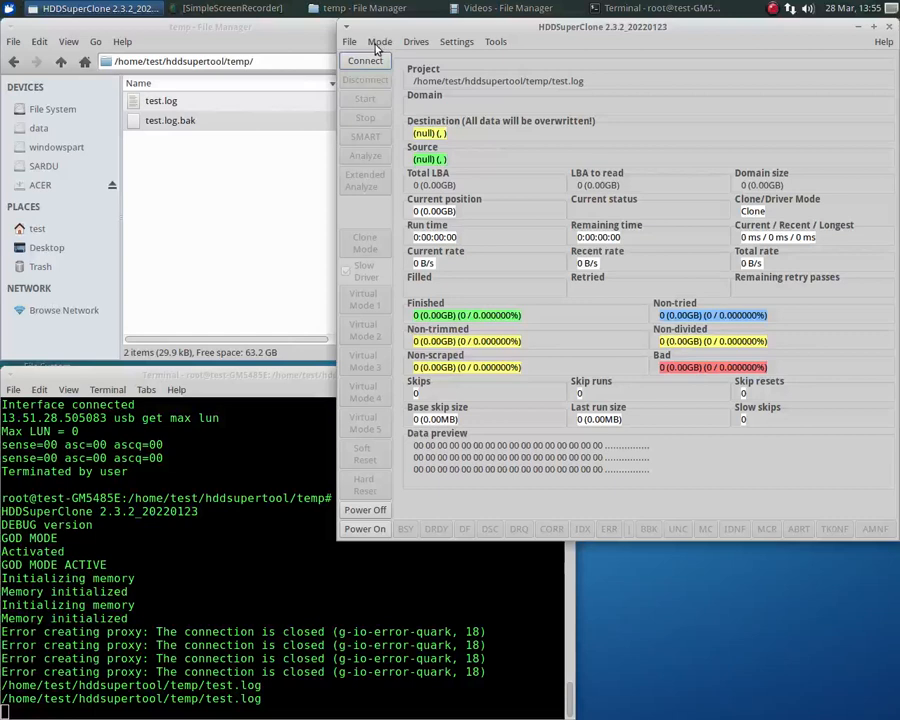
left_click(381, 45)
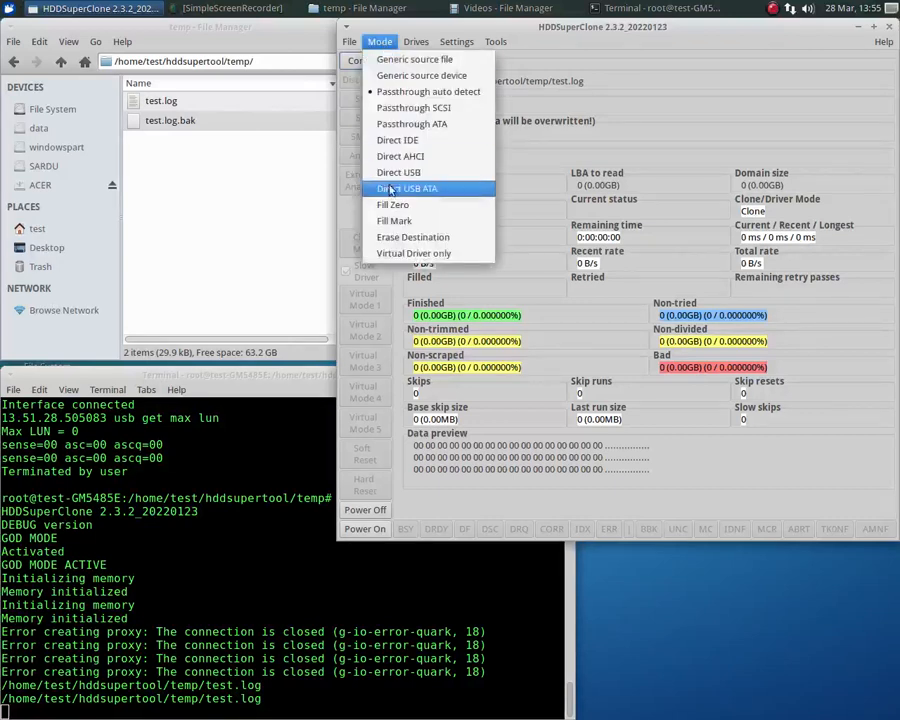
left_click(392, 190)
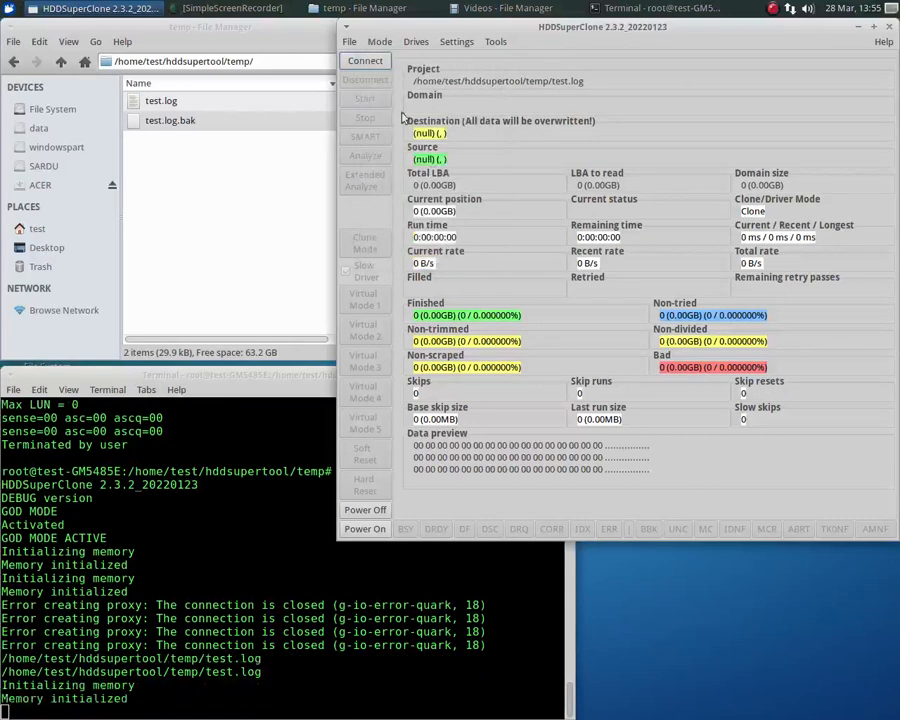
left_click(414, 45)
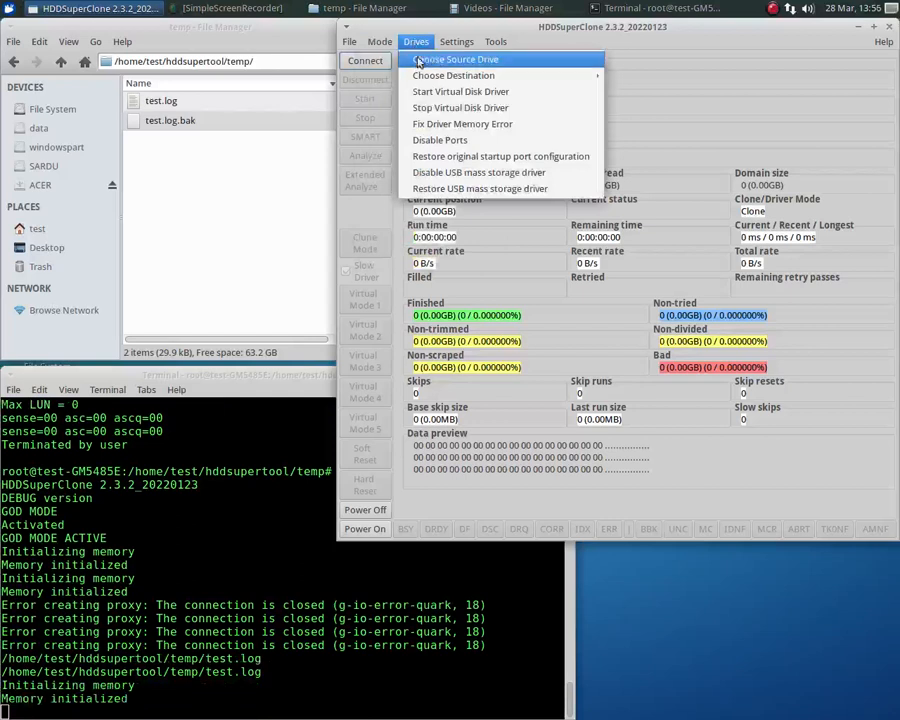
left_click(450, 59)
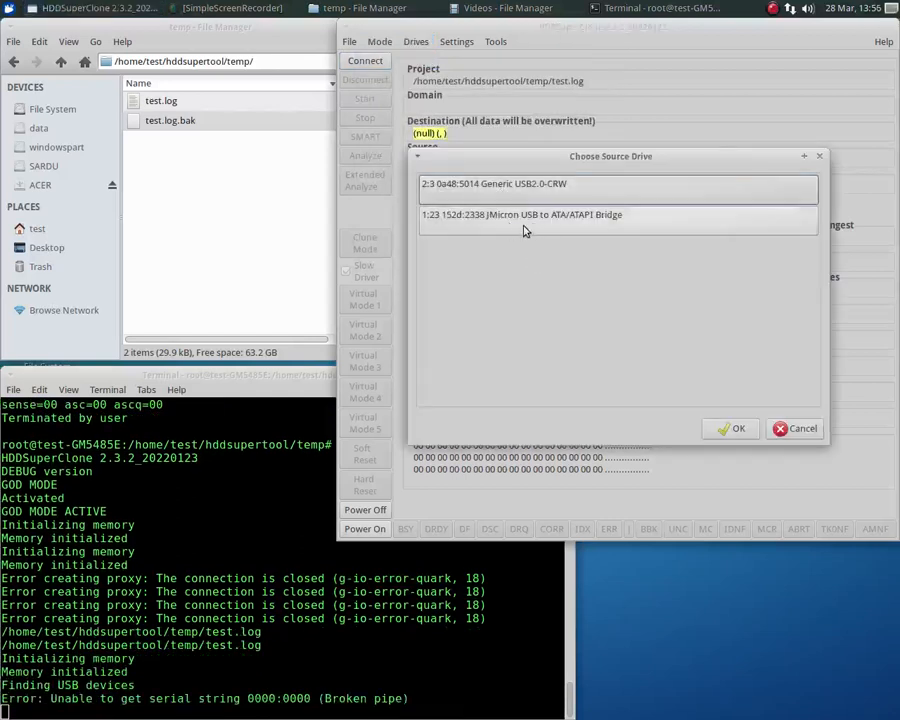
left_click(544, 229)
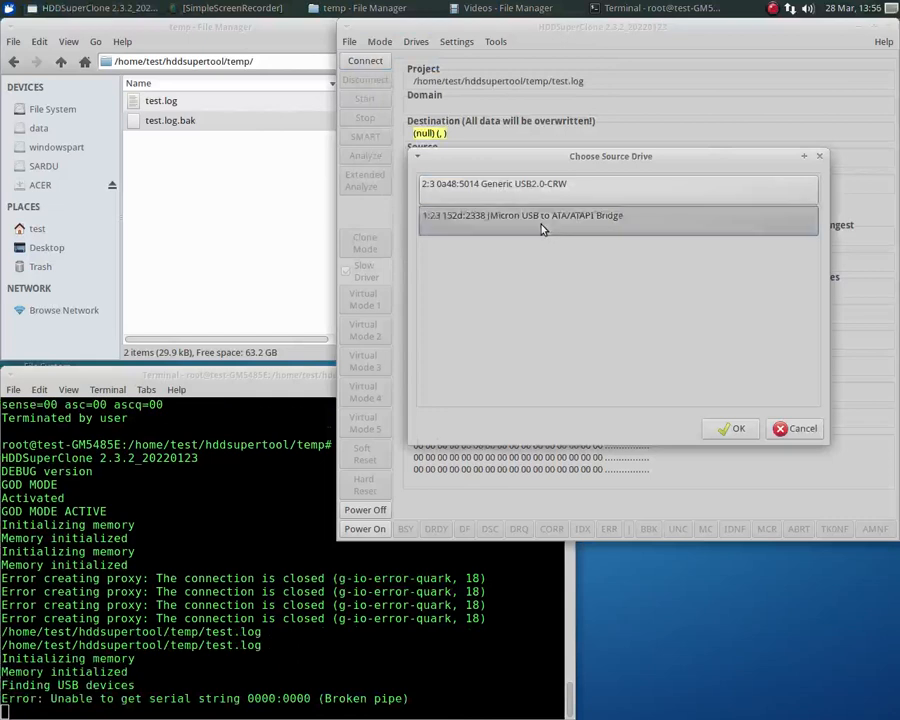
left_click(731, 428)
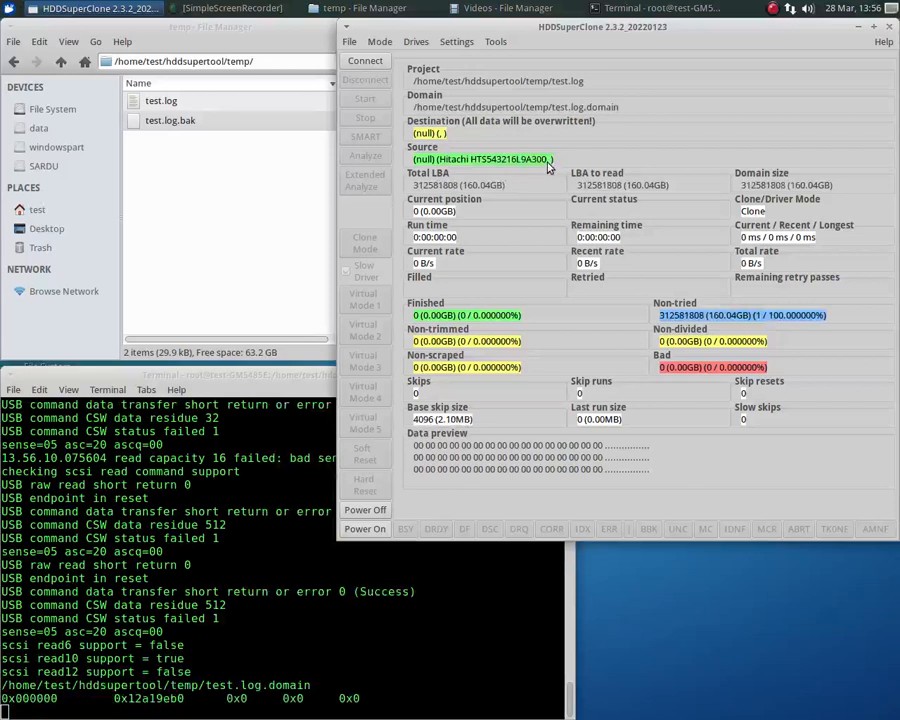
Step: Set the clone destination to NULL (No destination)
left_click(415, 43)
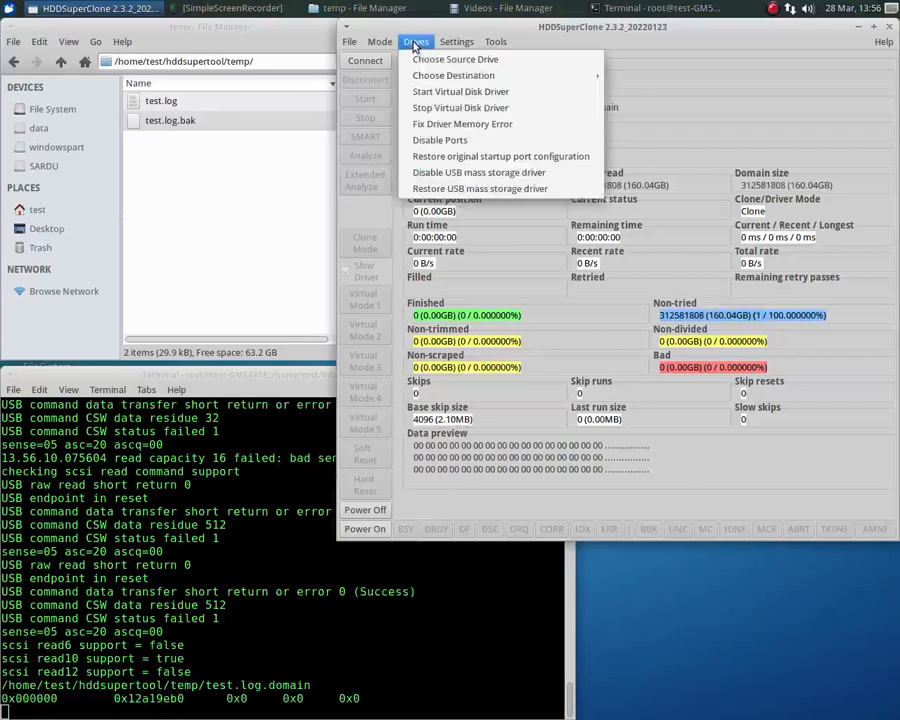
mouse_move(440, 76)
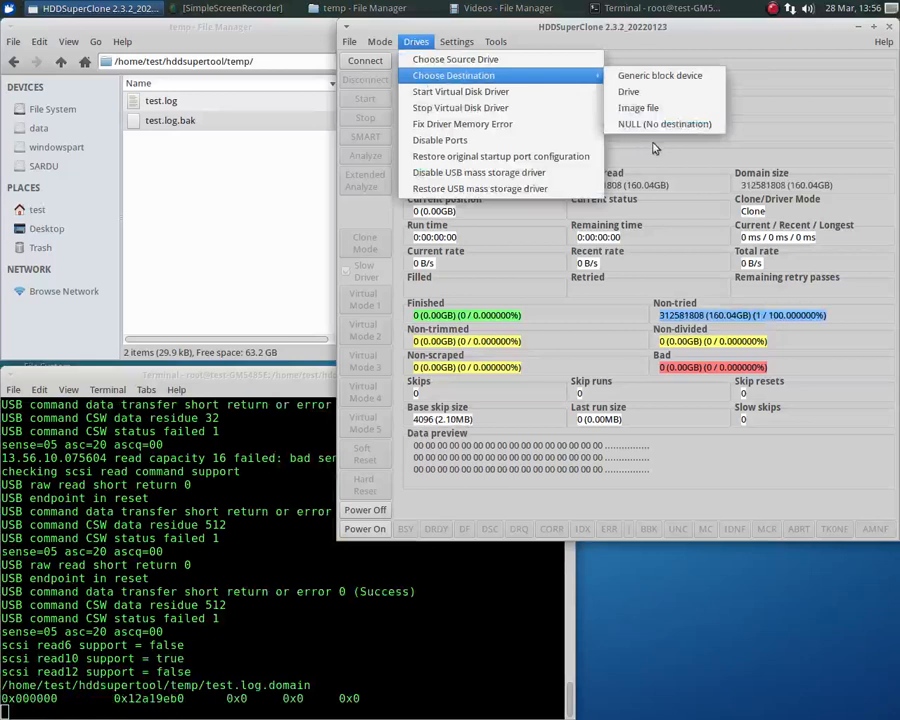
left_click(652, 124)
Step: Set the soft reset time to 500 ms and disable USB port reset in the timer settings, leaving only bulk reset enabled
left_click(456, 42)
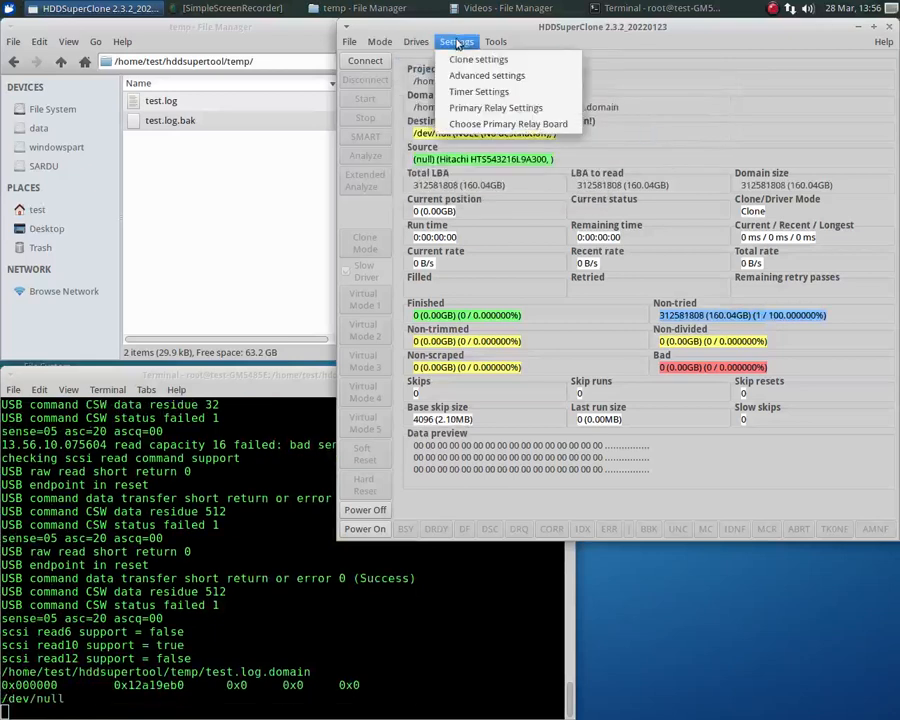
left_click(481, 91)
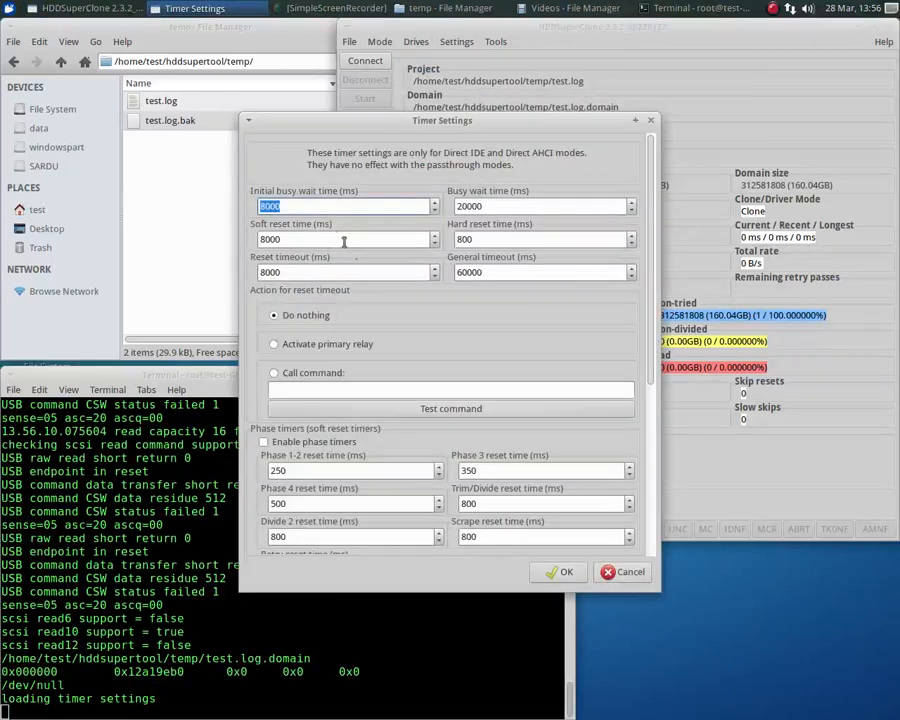
key("Tab")
type("500")
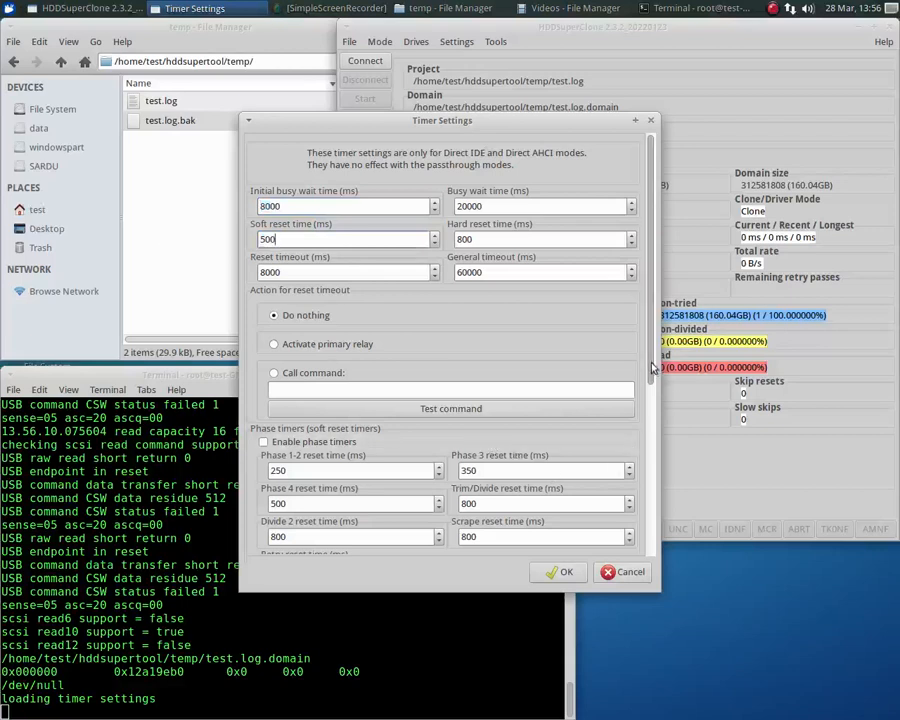
left_click(649, 547)
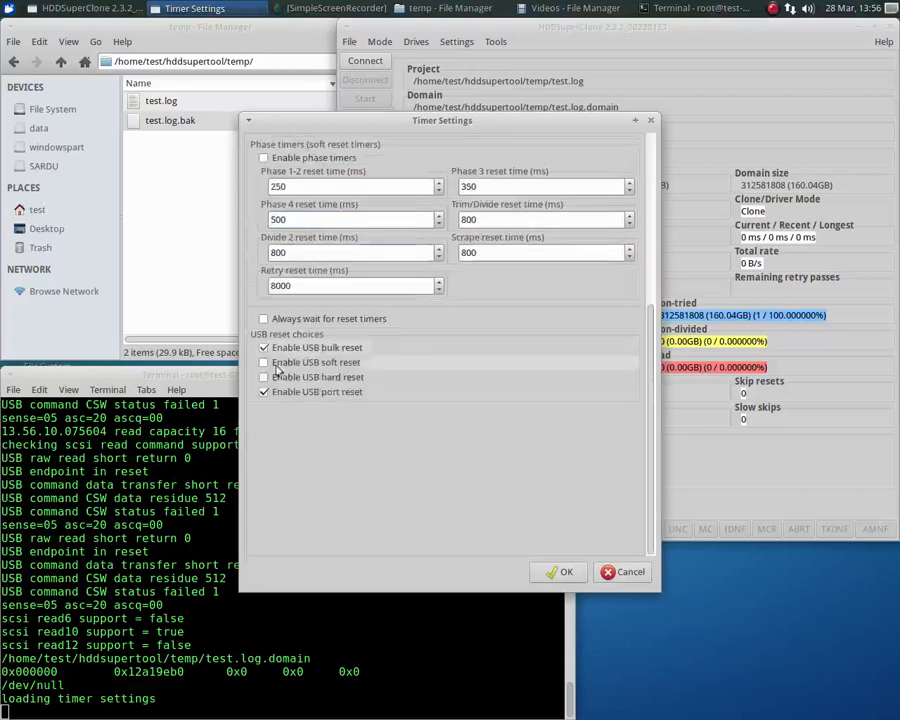
left_click(265, 393)
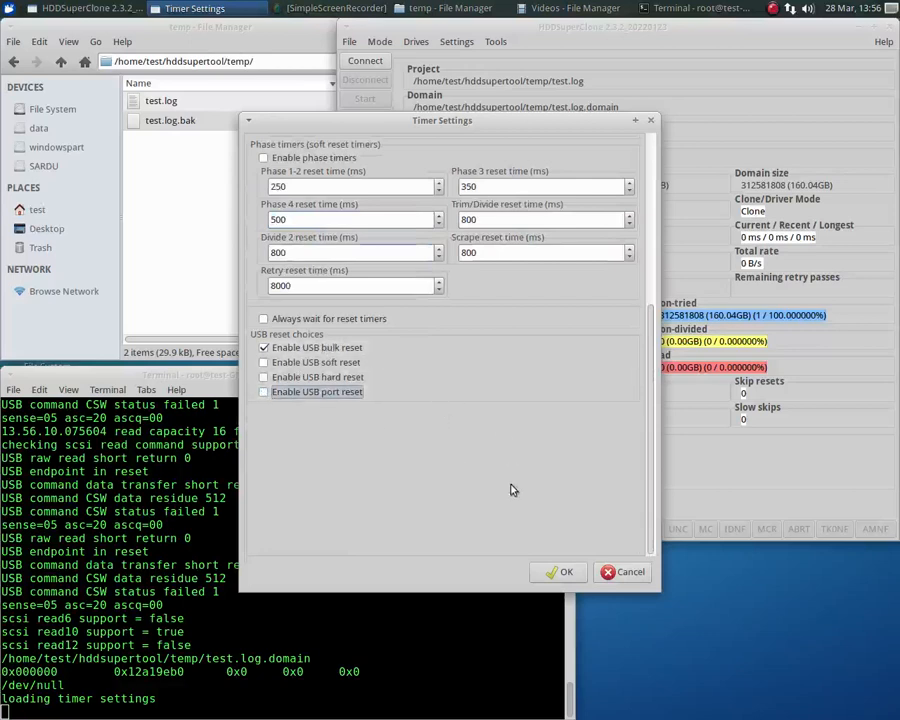
left_click(556, 571)
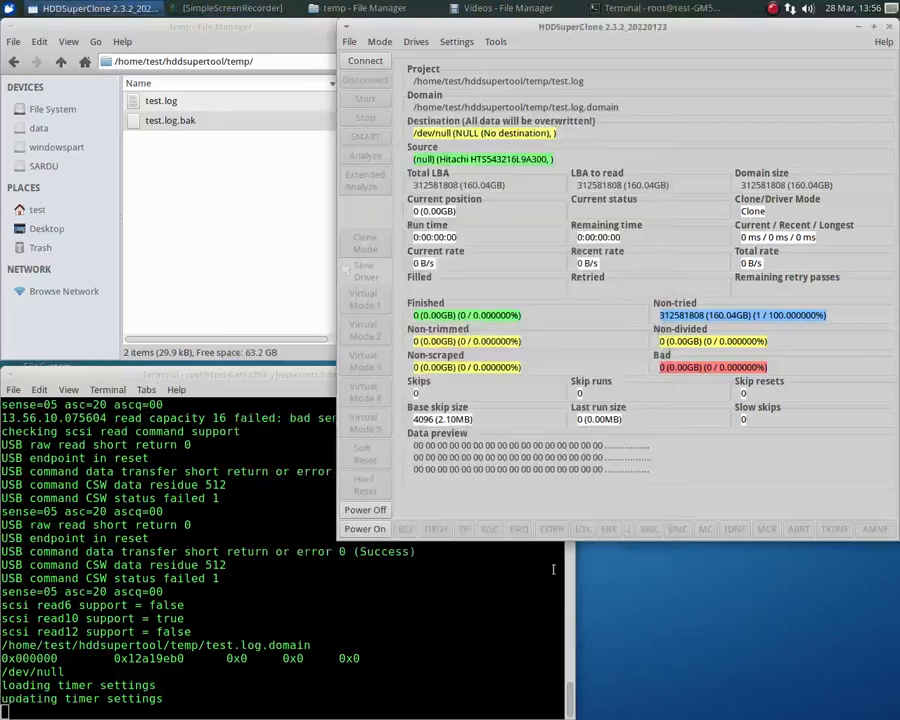
Step: Connect to the source drive, run the clone for about 20 seconds with USB bulk reset, and stop it
left_click(366, 60)
left_click(365, 100)
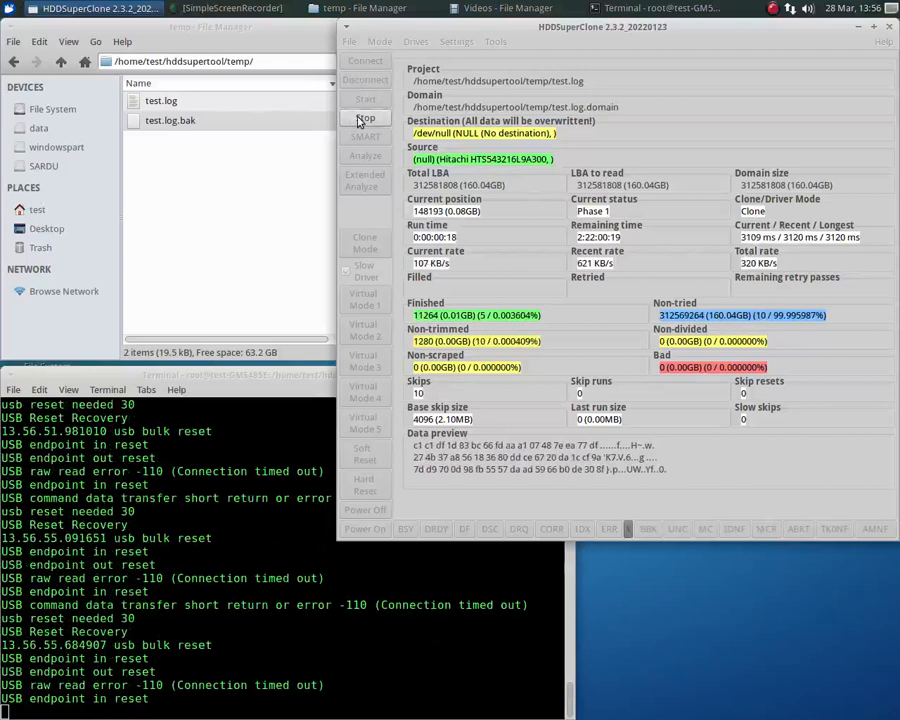
left_click(362, 119)
left_click(537, 383)
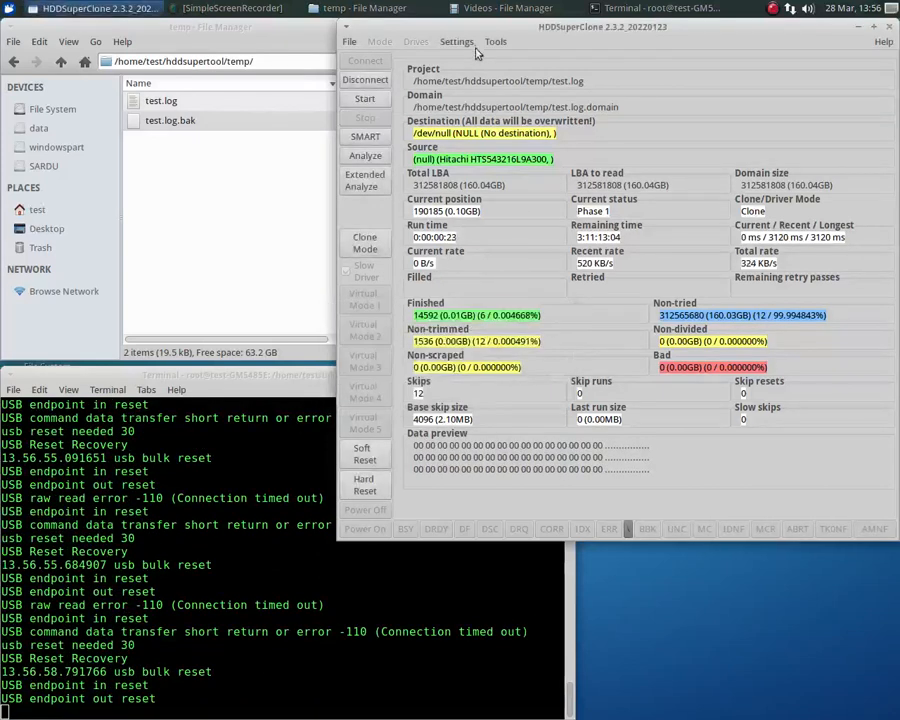
Step: Disable USB bulk reset and enable USB soft reset in the timer settings
left_click(456, 41)
left_click(497, 97)
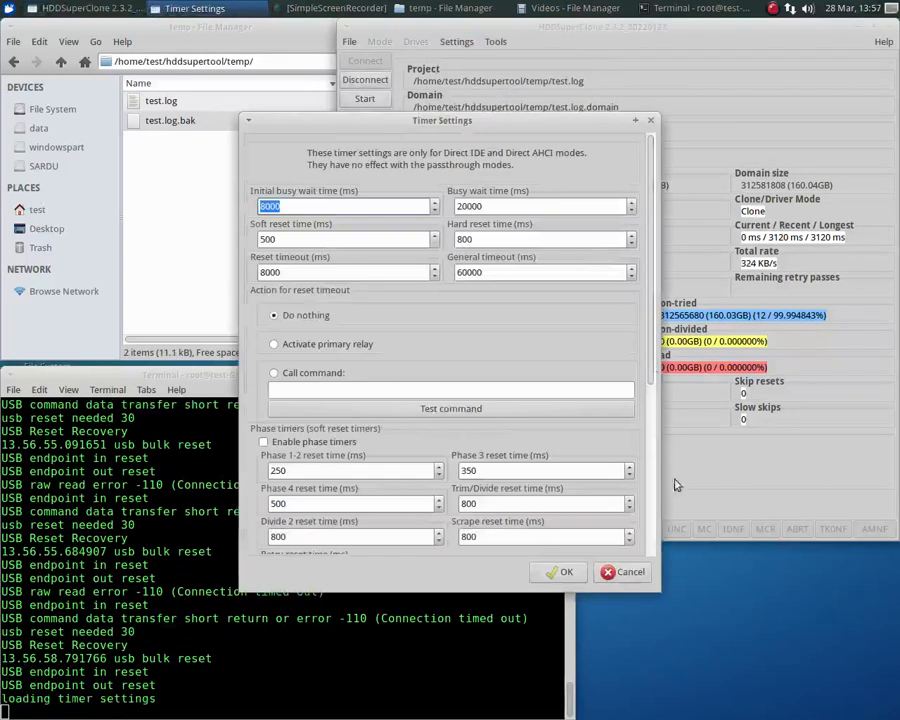
scroll(370, 350, "down", 5)
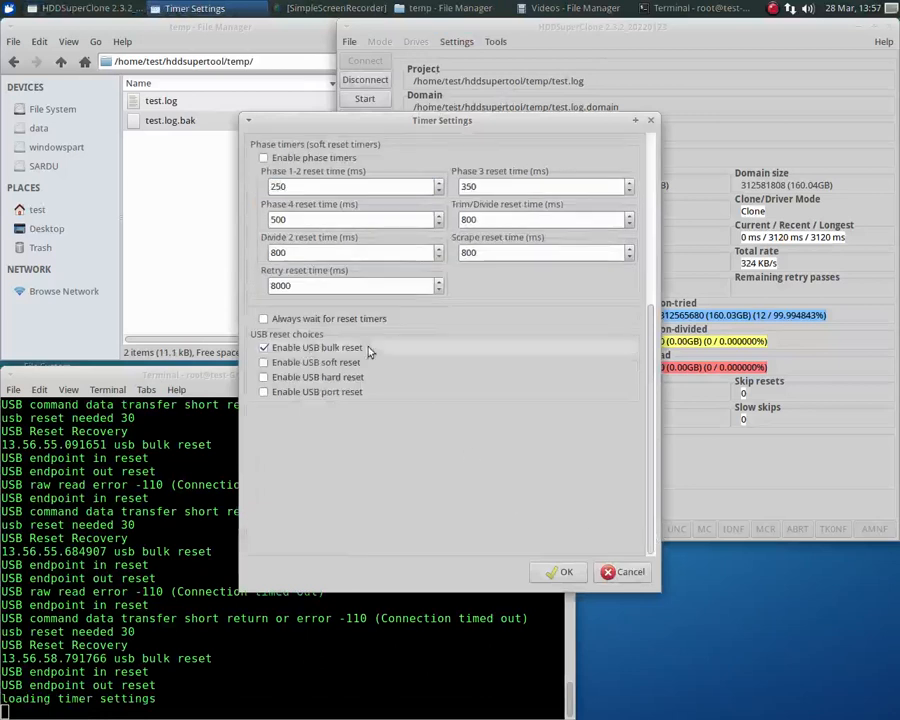
left_click(283, 349)
left_click(290, 363)
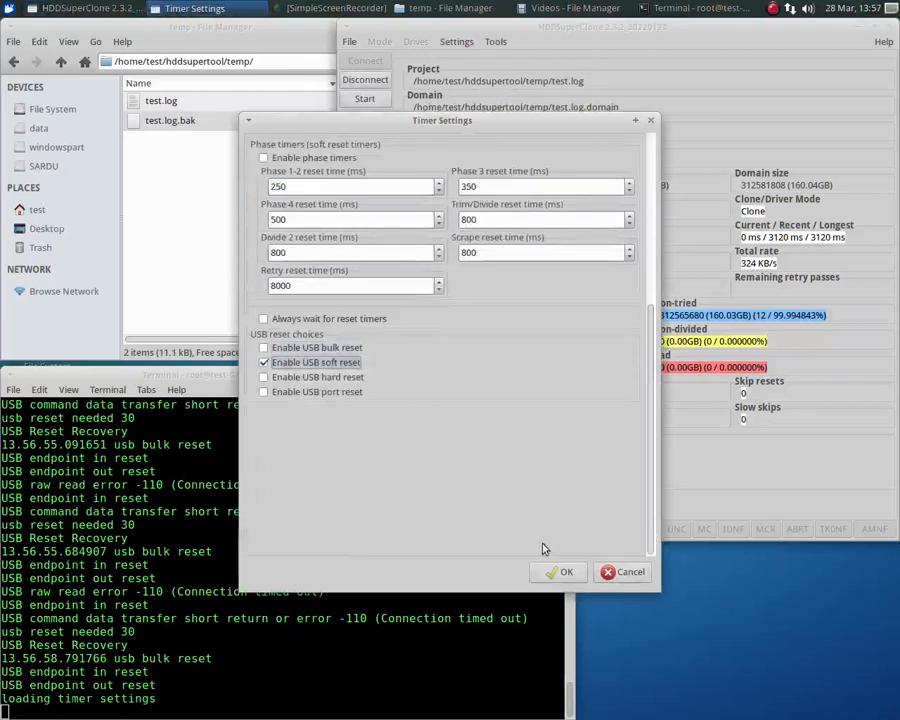
left_click(561, 572)
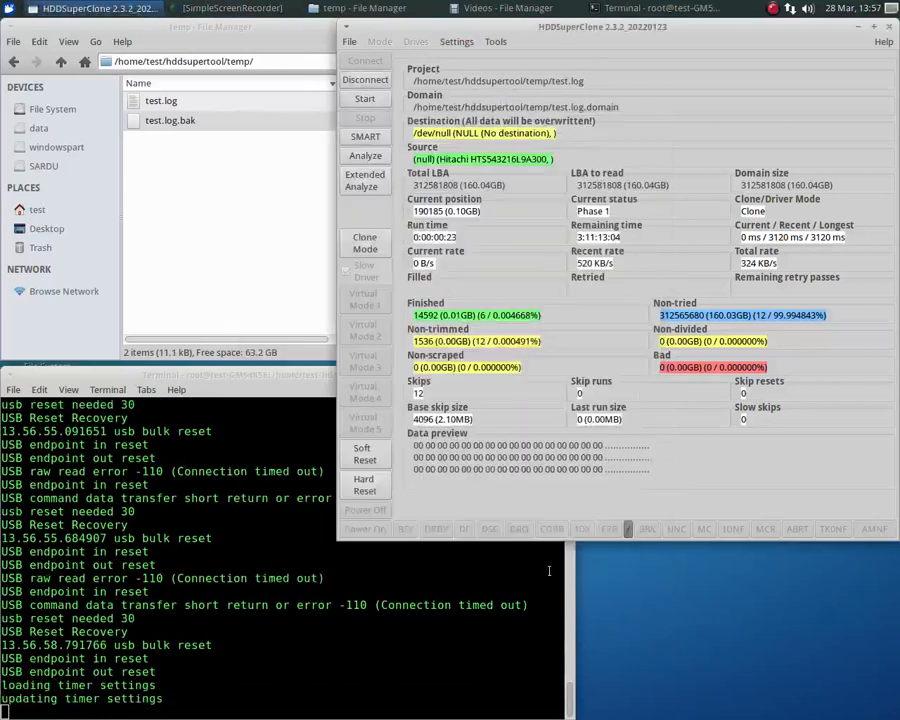
Step: Run the clone for about 15 seconds with USB soft reset and stop it
left_click(365, 98)
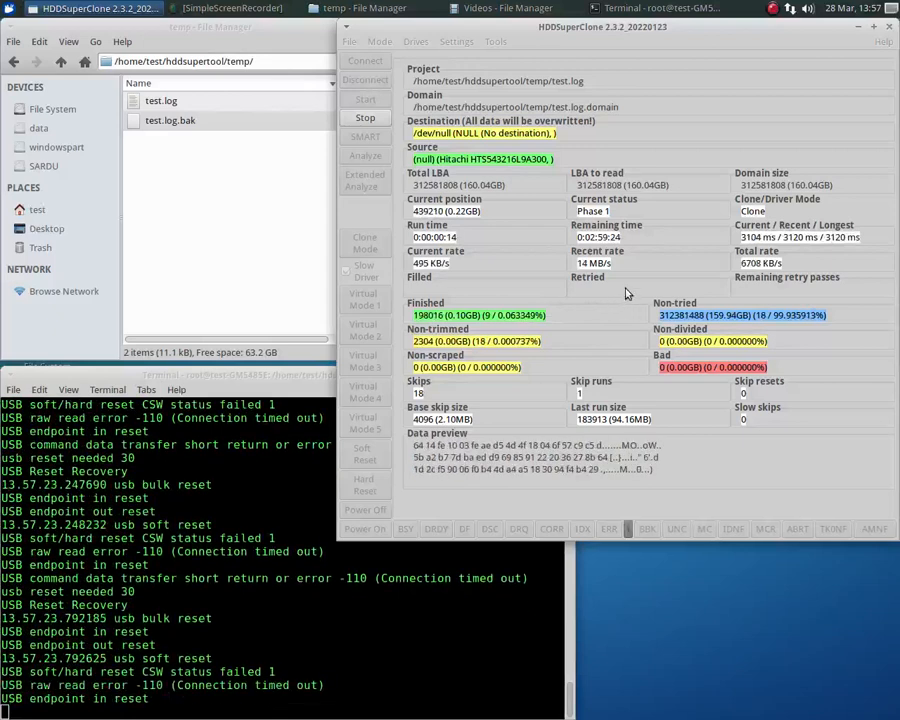
left_click(365, 121)
left_click(538, 382)
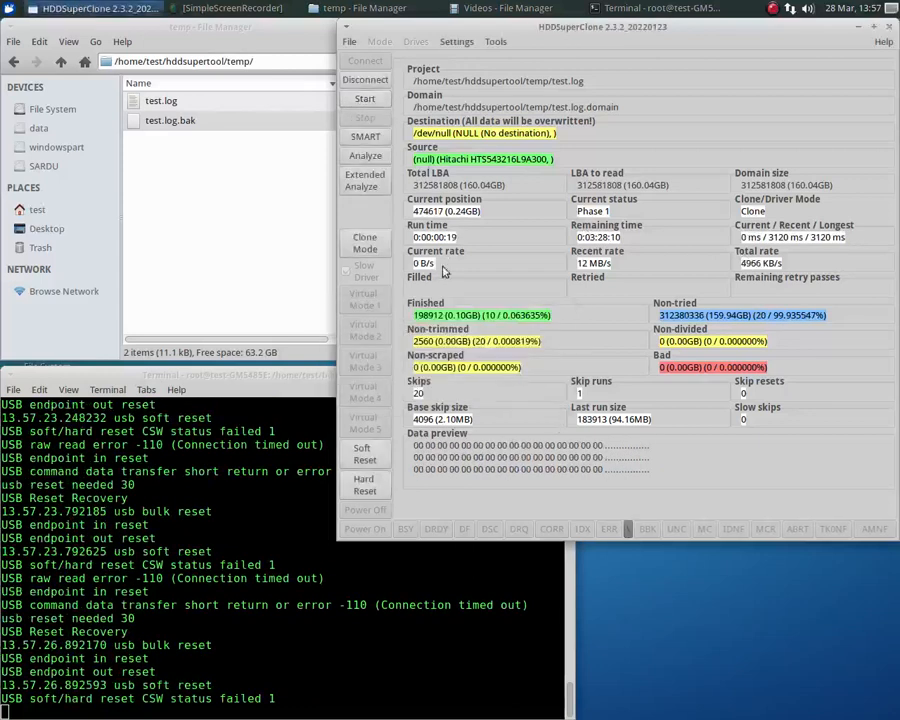
Step: Disable USB soft reset and enable USB hard reset in the timer settings
left_click(456, 41)
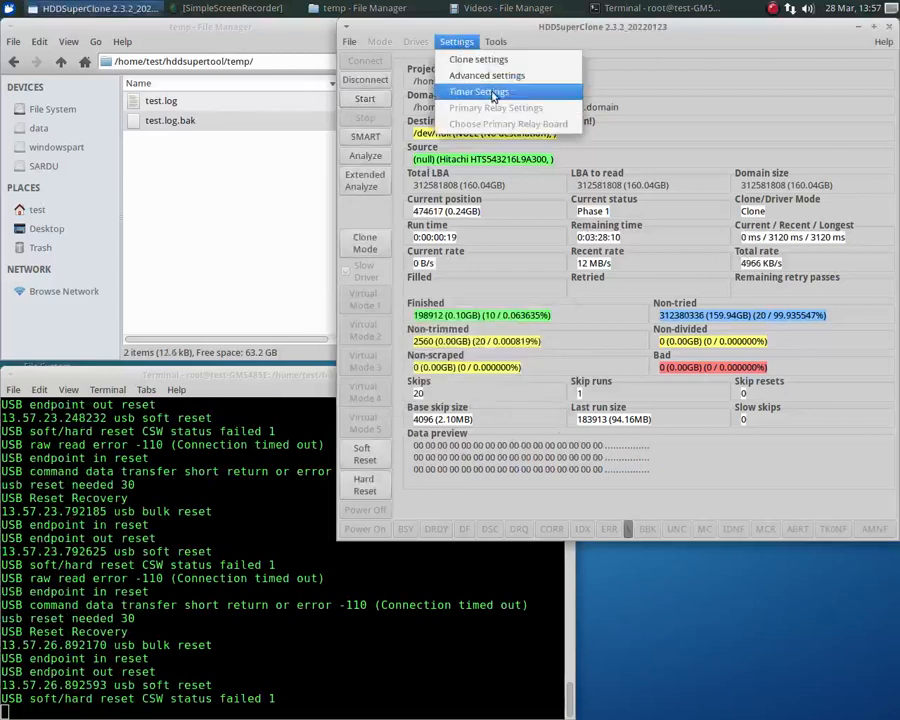
left_click(490, 92)
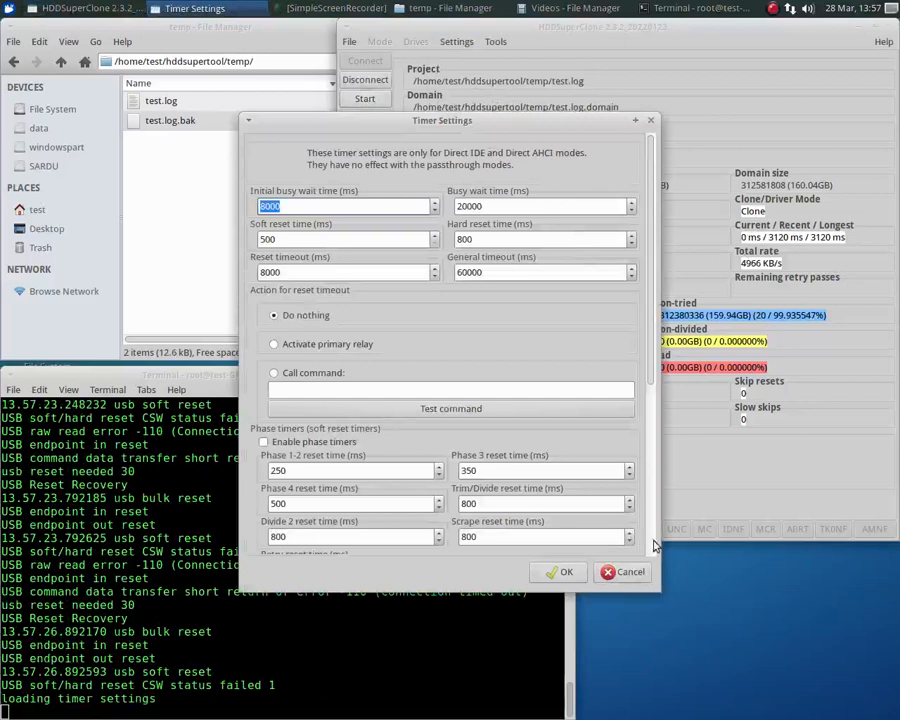
scroll(460, 390, "down", 5)
left_click(312, 364)
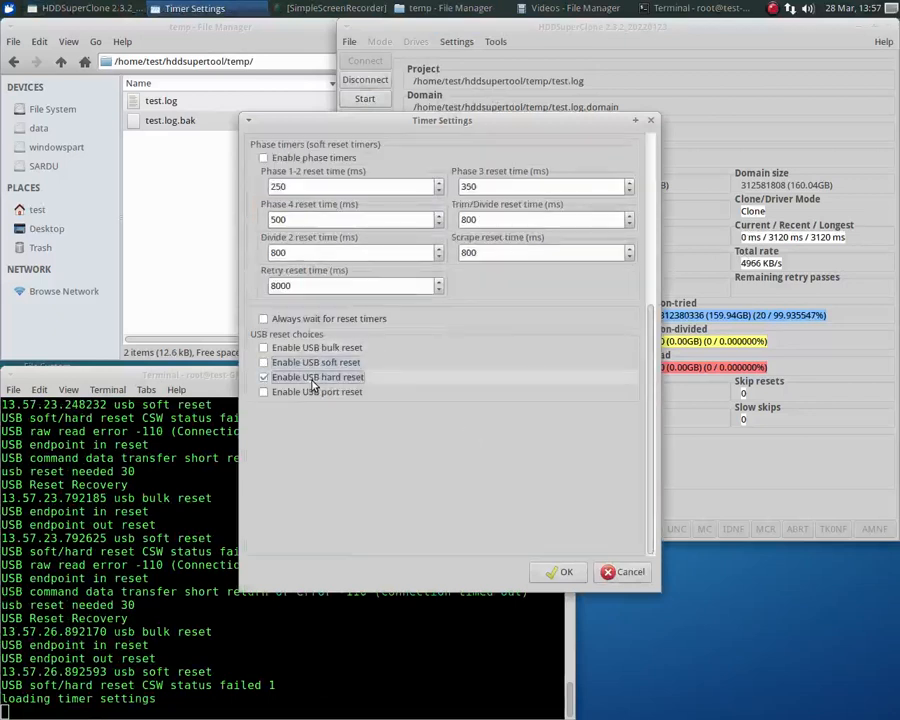
left_click(281, 377)
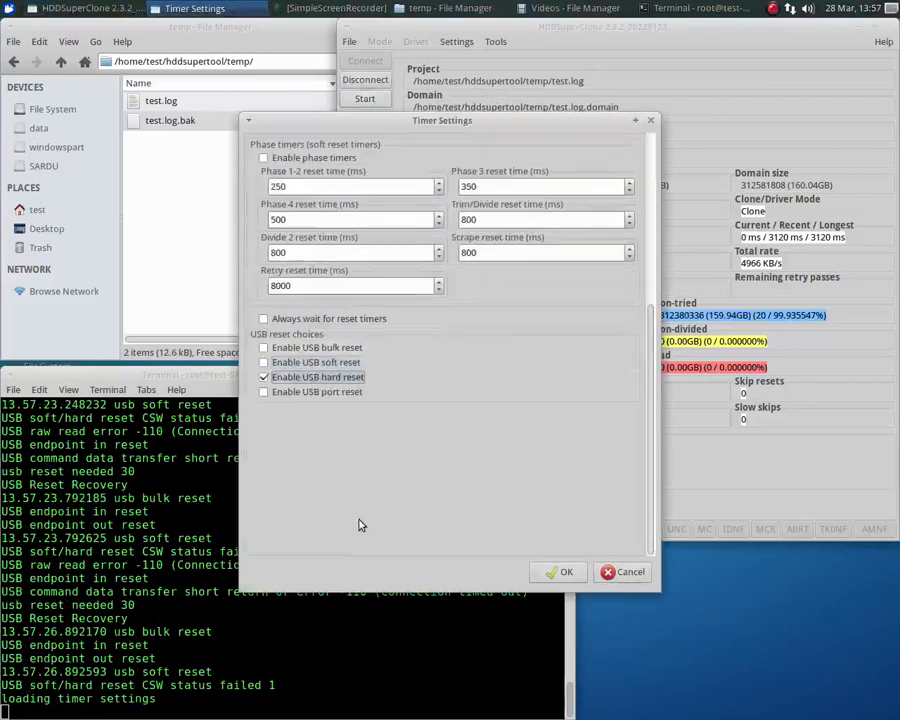
left_click(566, 574)
Step: Run the clone for about 40 seconds with USB hard reset and stop it
left_click(365, 99)
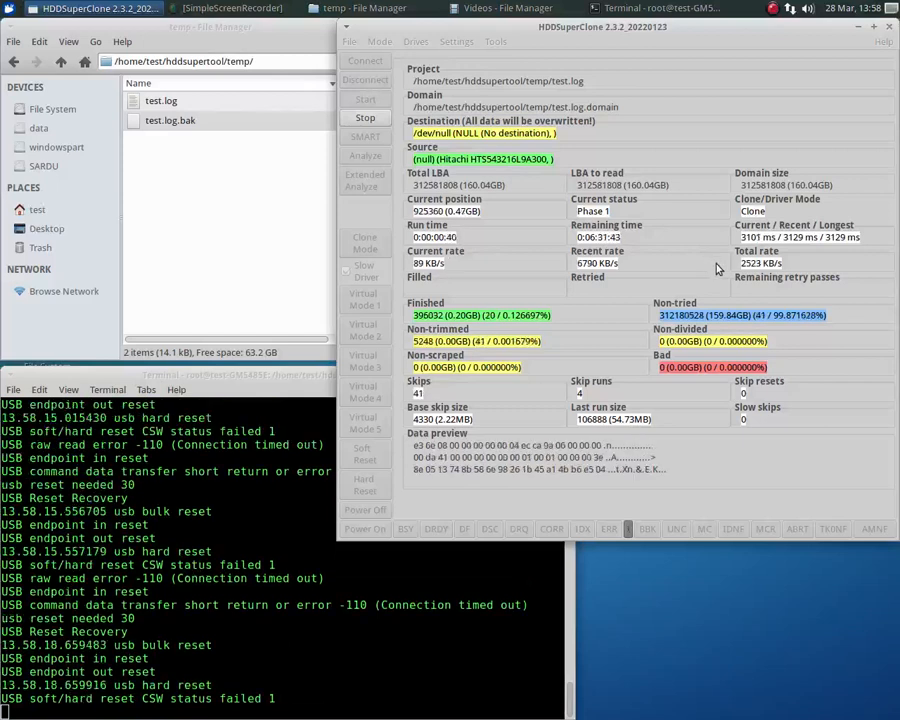
left_click(366, 119)
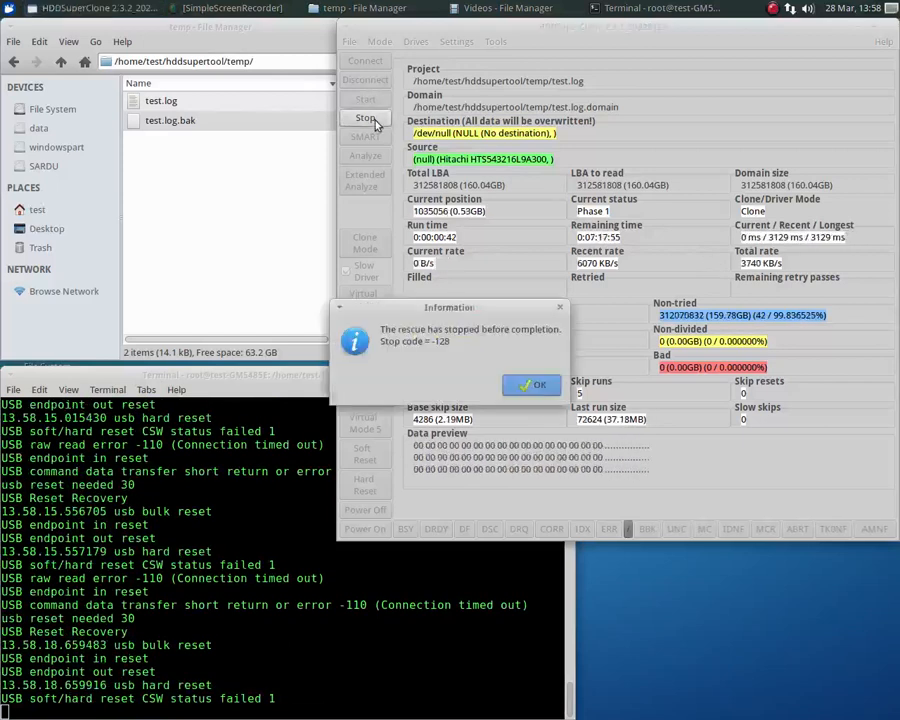
left_click(533, 386)
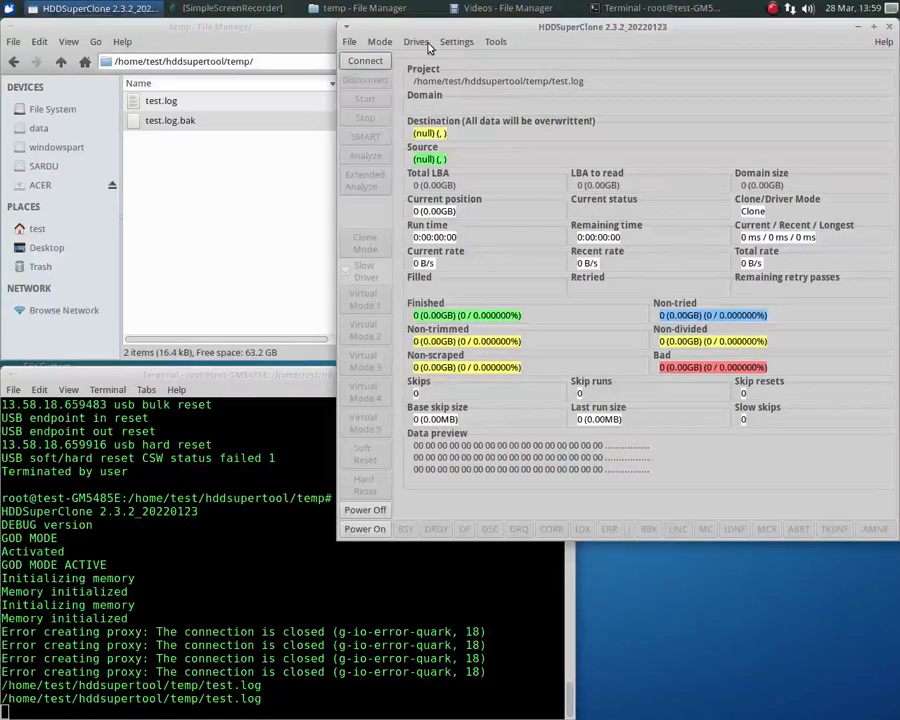
Step: Set the mode to Direct USB ATA and choose the JMicron USB to ATA/ATAPI bridge as the source drive
left_click(380, 43)
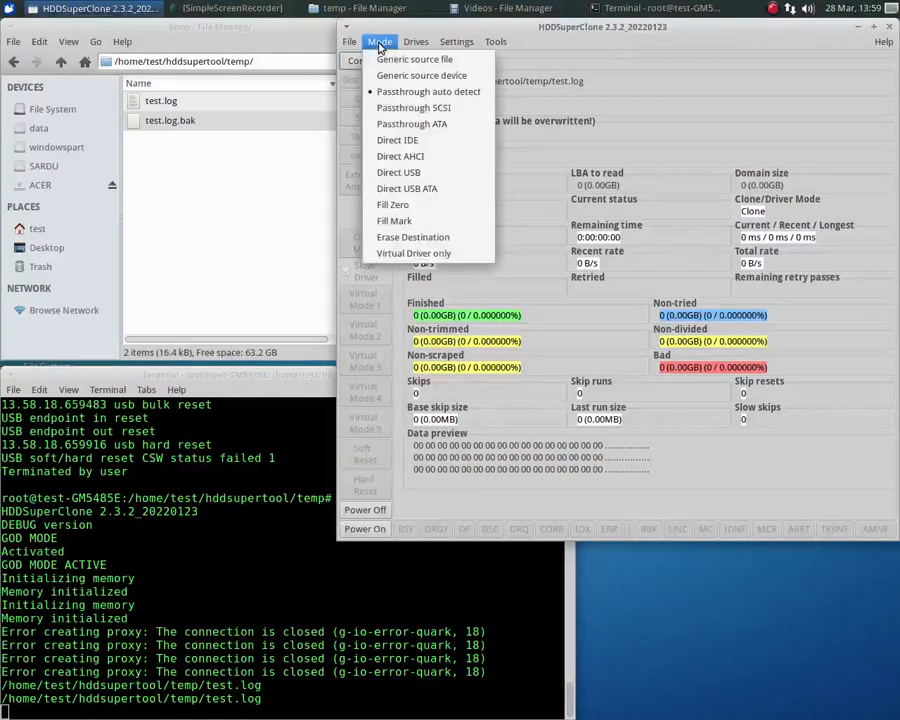
left_click(411, 191)
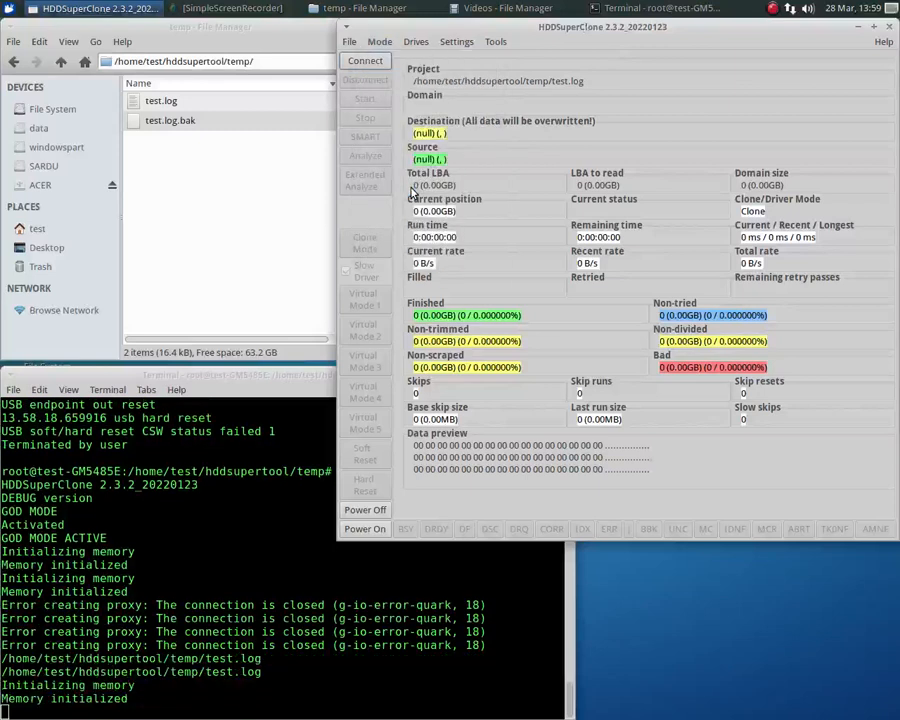
left_click(416, 42)
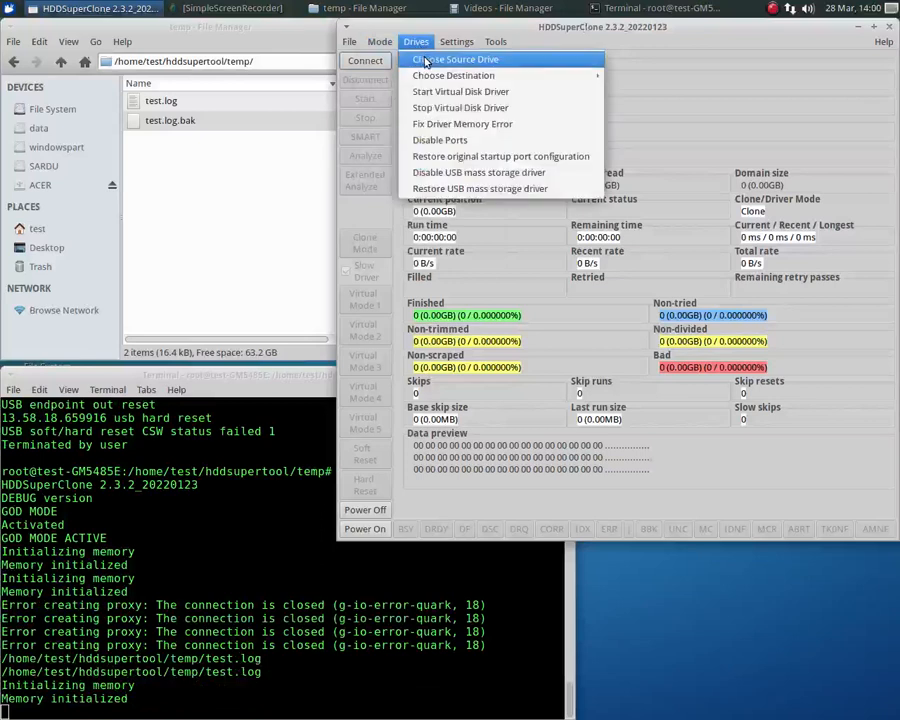
left_click(450, 62)
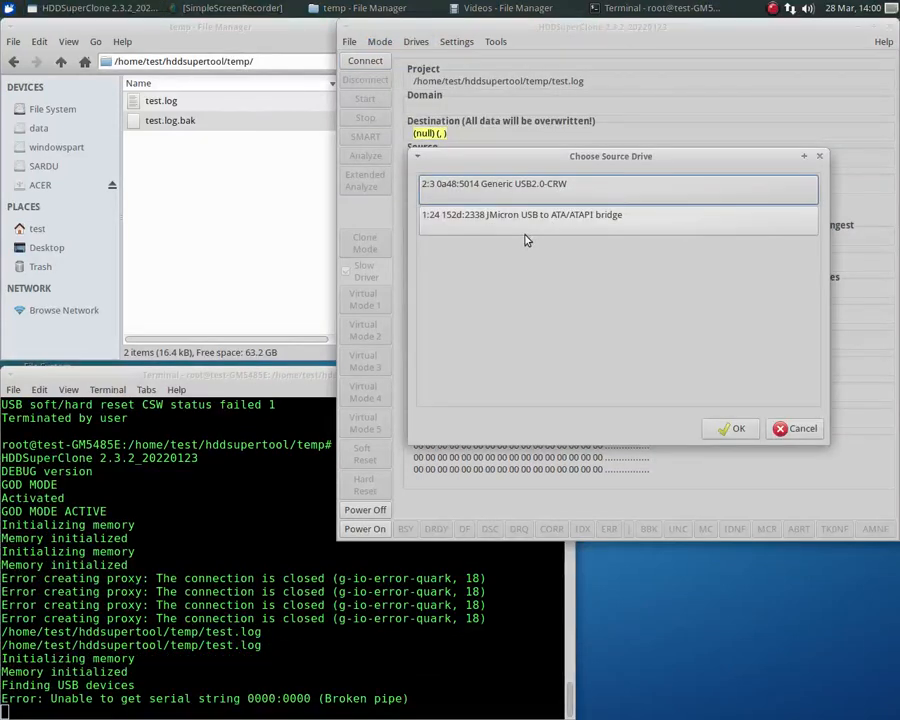
left_click(545, 228)
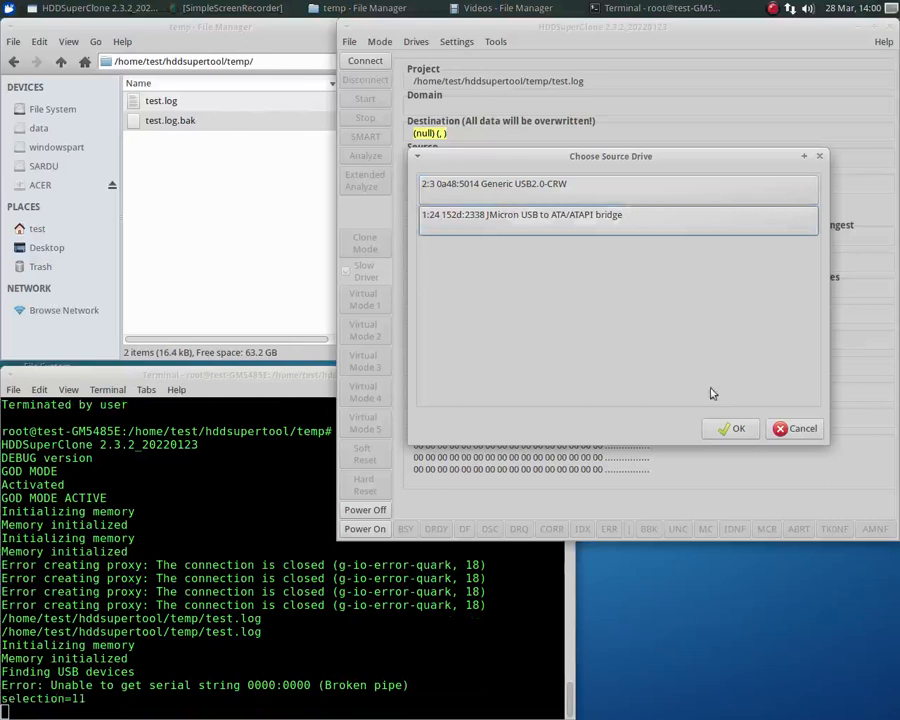
left_click(733, 428)
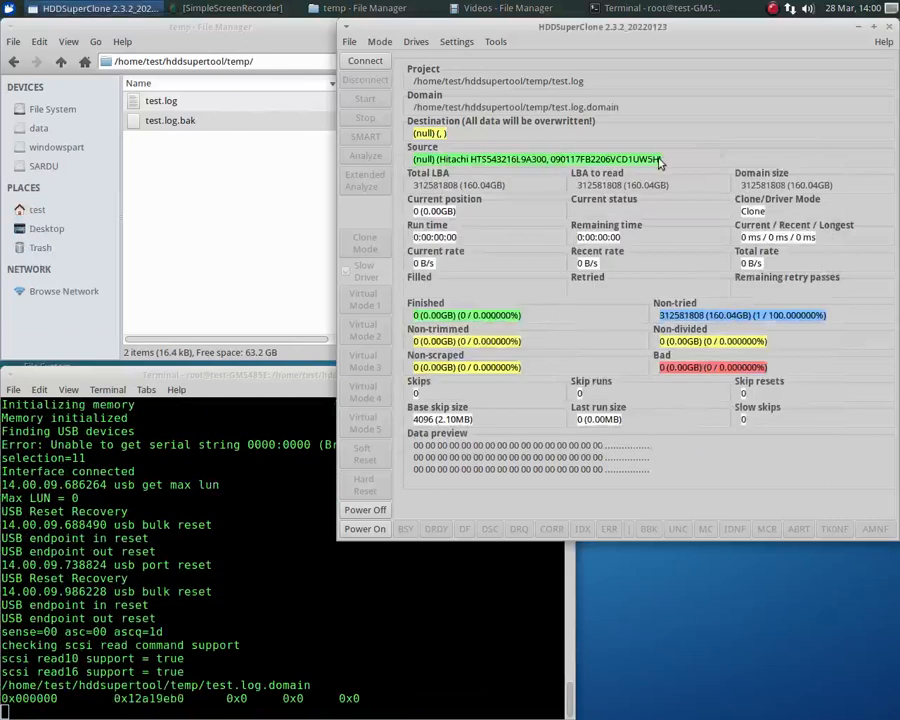
Step: Set the clone destination to NULL (No destination)
left_click(416, 42)
mouse_move(436, 78)
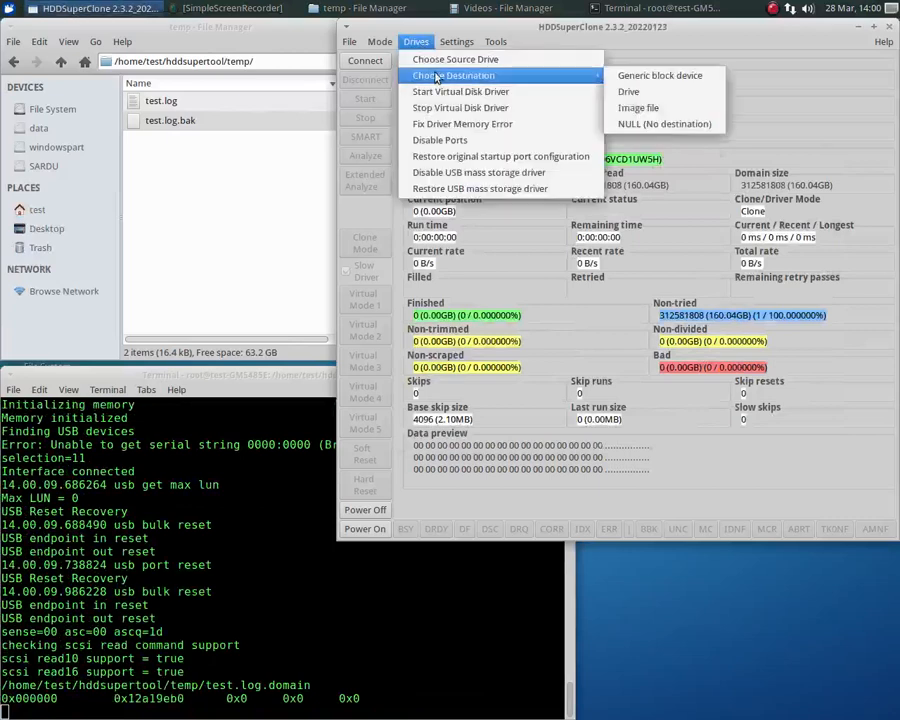
left_click(693, 123)
Step: Set the soft reset time to 500 ms and disable USB port reset in the timer settings
left_click(456, 42)
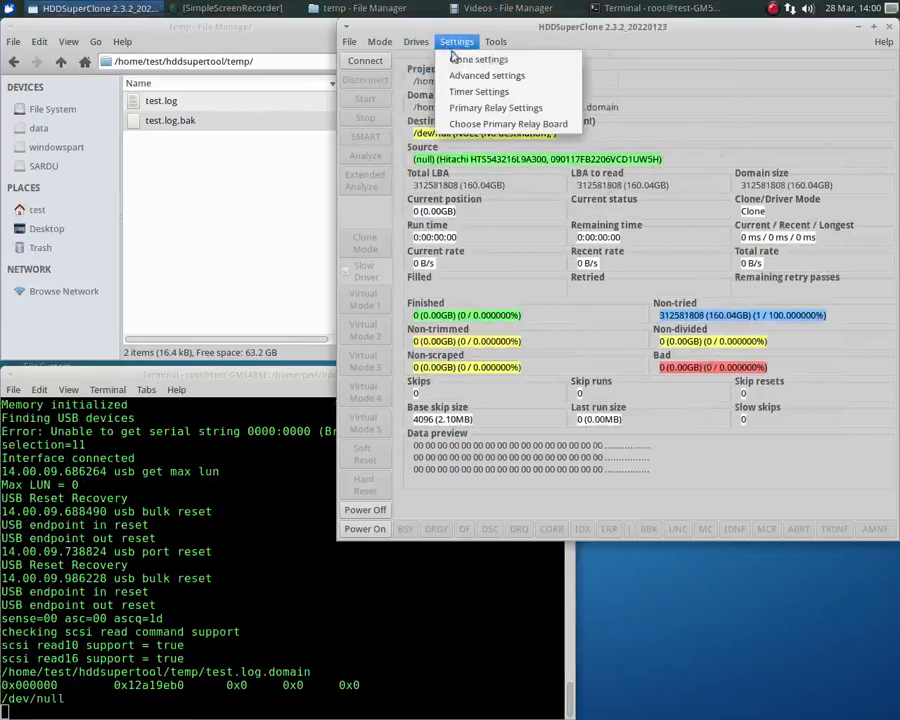
left_click(490, 93)
double_click(362, 242)
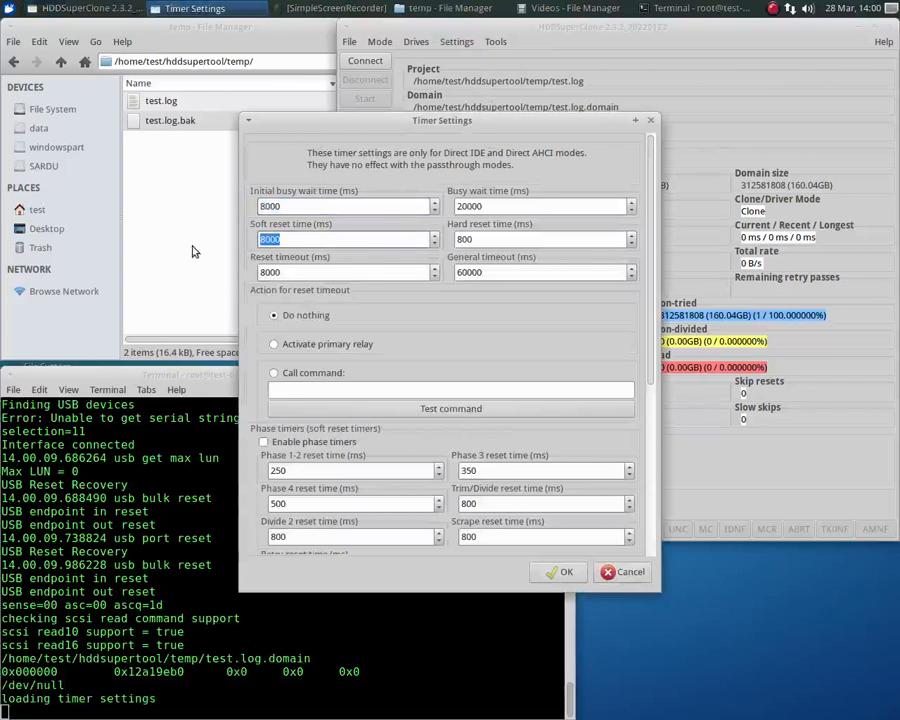
type("500")
scroll(650, 536, "down", 5)
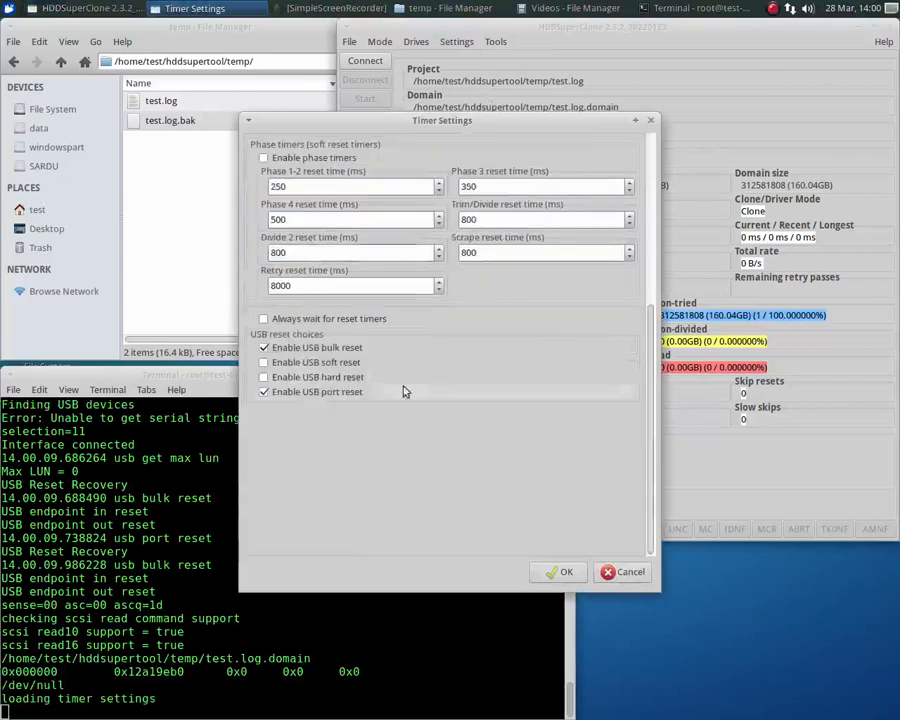
left_click(330, 394)
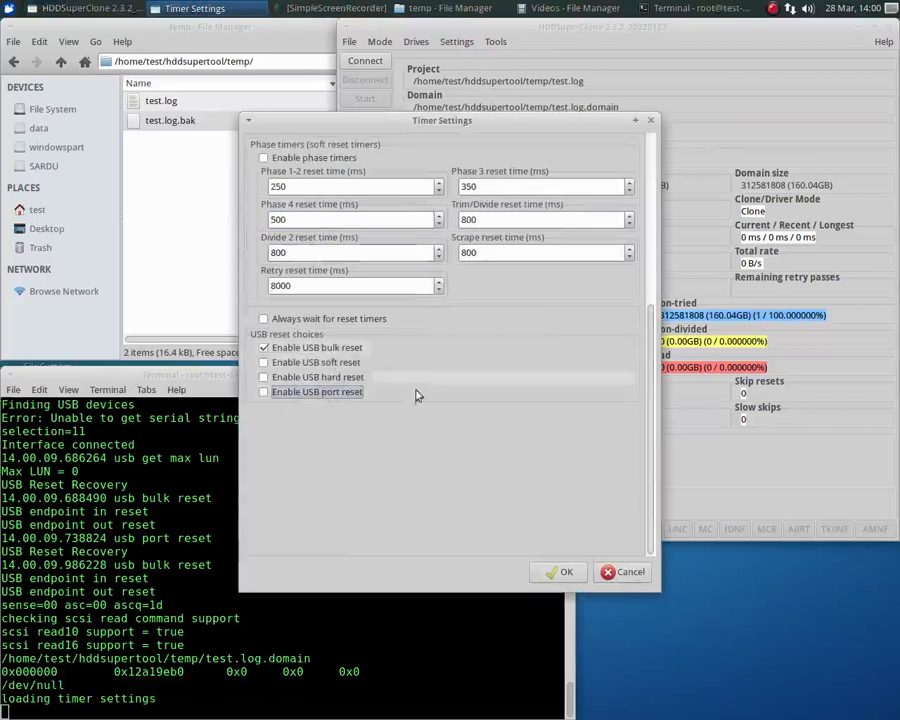
left_click(558, 571)
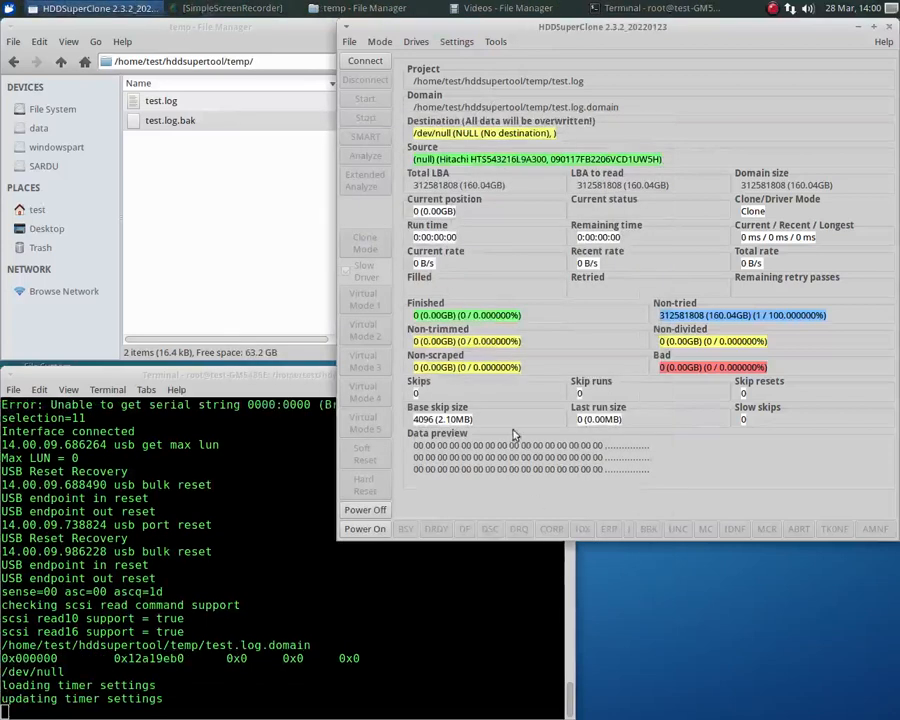
Step: Connect to the source drive, run the clone for about 18 seconds with USB bulk reset and stop it
left_click(366, 61)
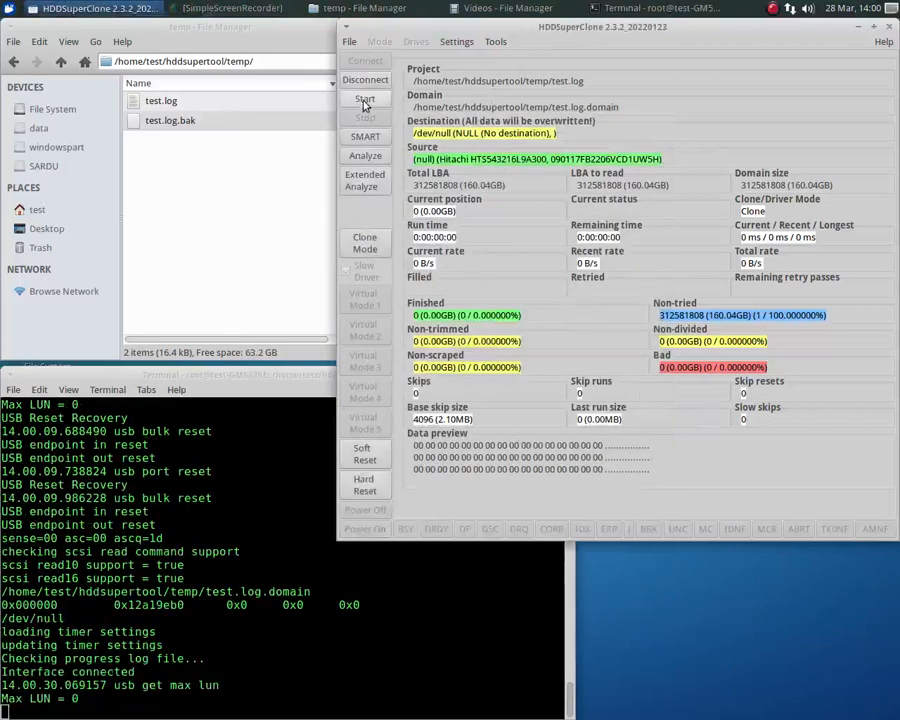
left_click(365, 99)
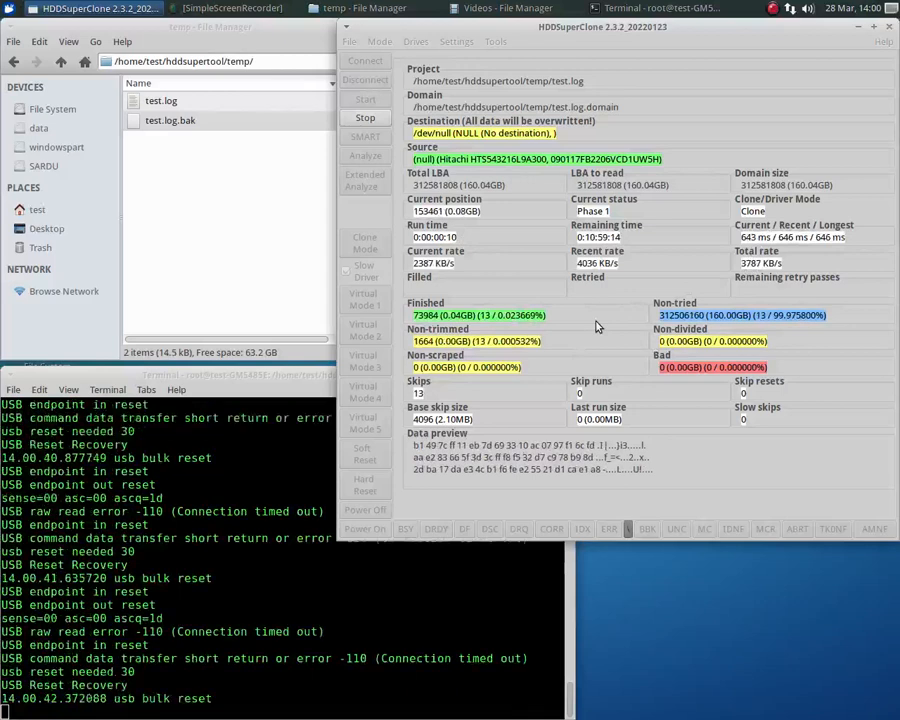
left_click(367, 119)
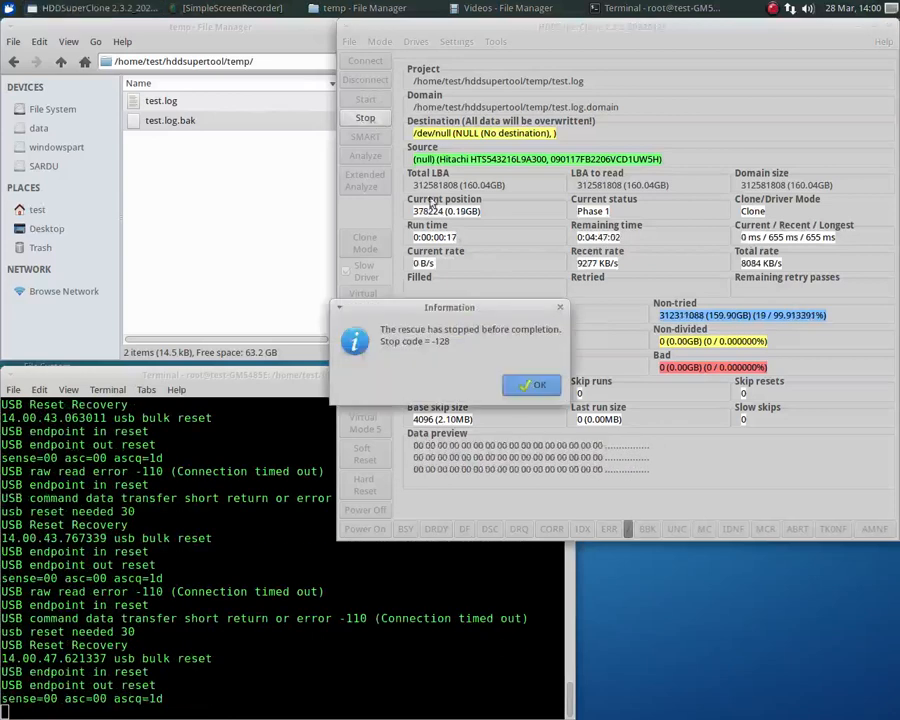
left_click(530, 331)
left_click(456, 41)
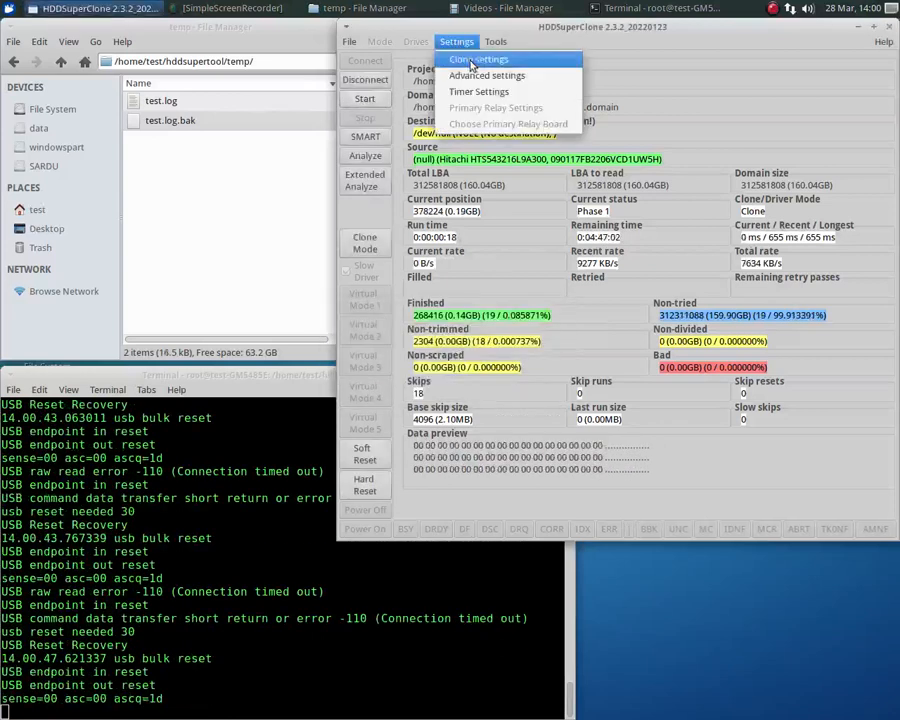
left_click(478, 74)
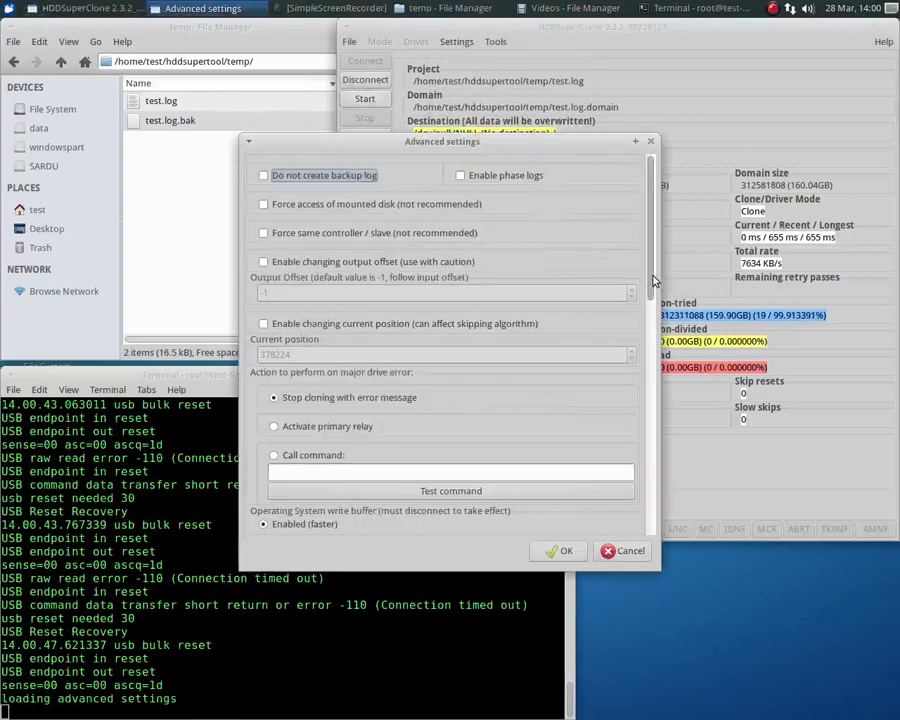
scroll(653, 283, "down", 10)
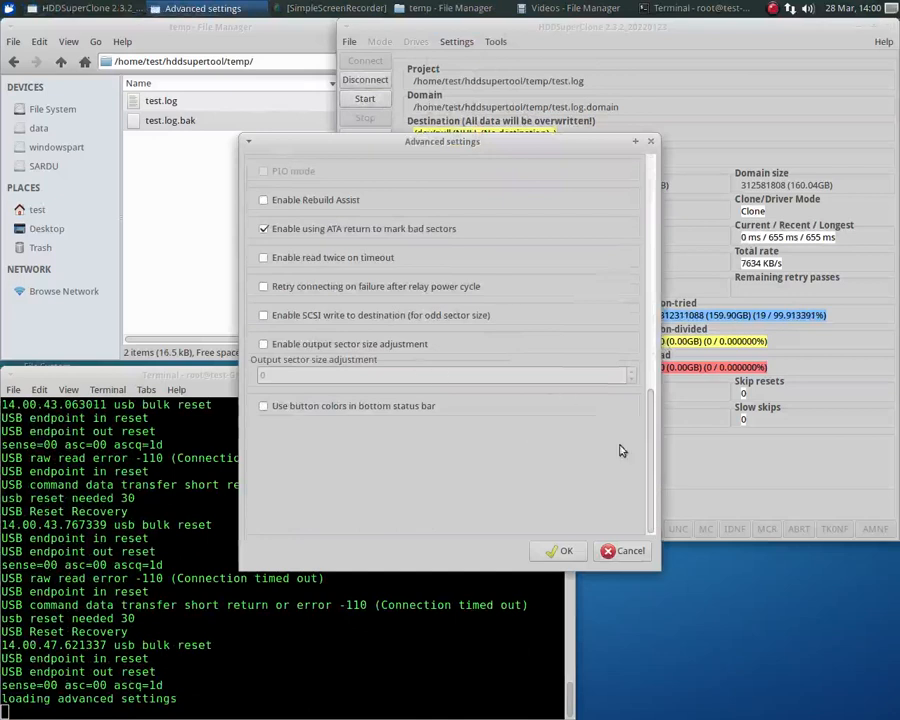
left_click(627, 550)
Step: Disable USB bulk reset and enable USB soft reset in the timer settings
left_click(456, 41)
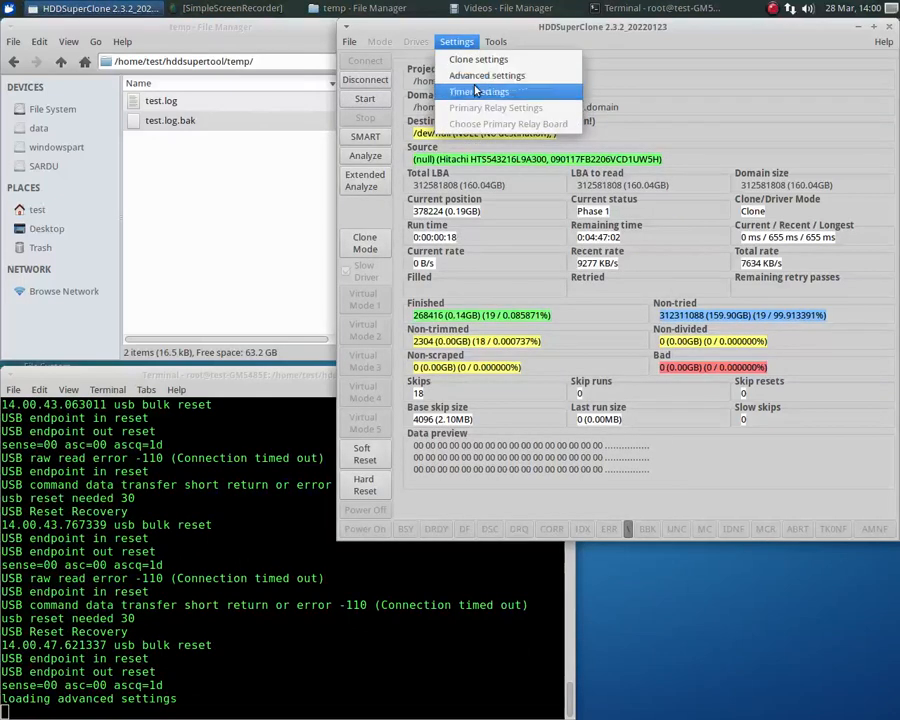
left_click(480, 91)
scroll(647, 526, "down", 5)
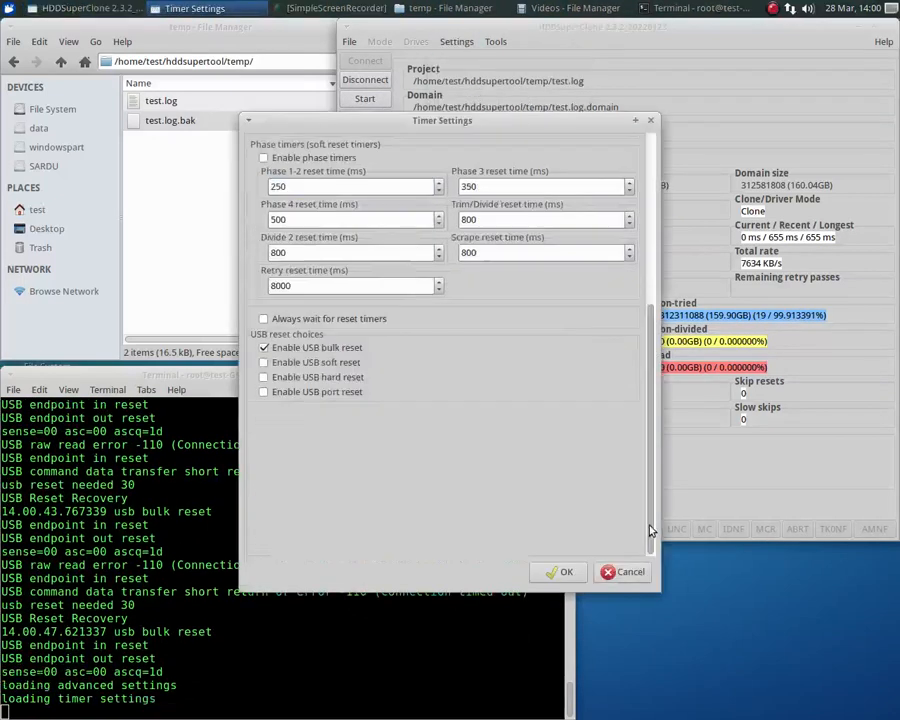
left_click(316, 348)
left_click(320, 362)
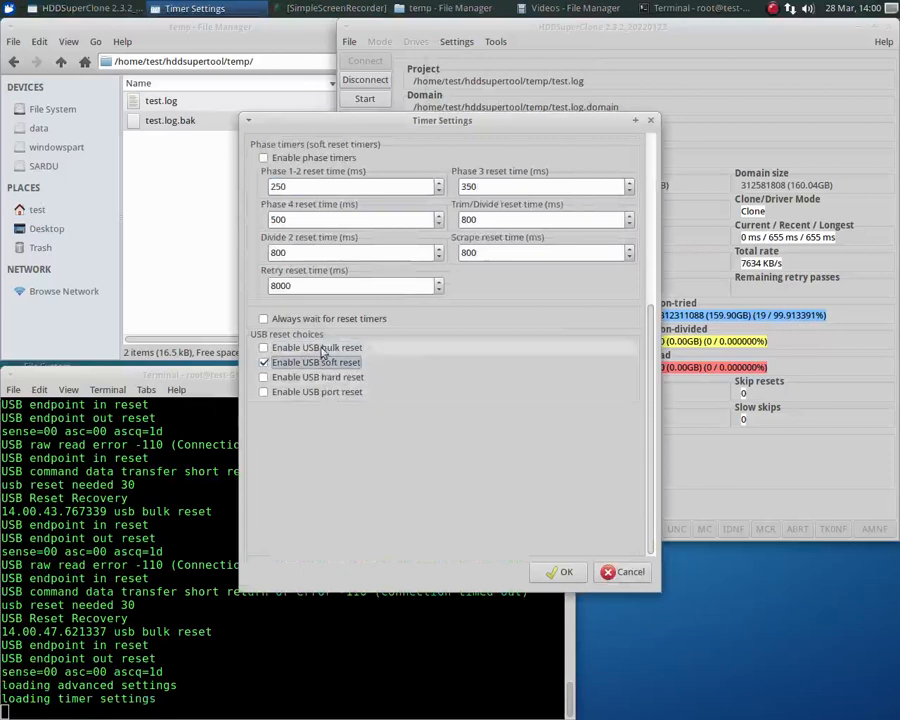
left_click(562, 571)
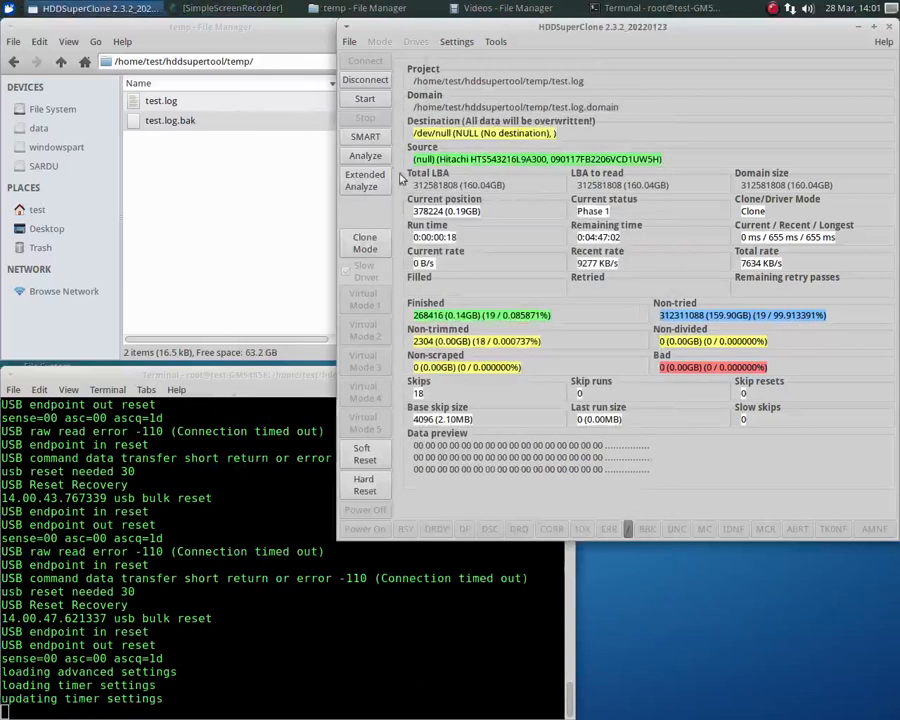
Step: Run the clone for about 9 seconds with USB soft reset and stop it
left_click(365, 100)
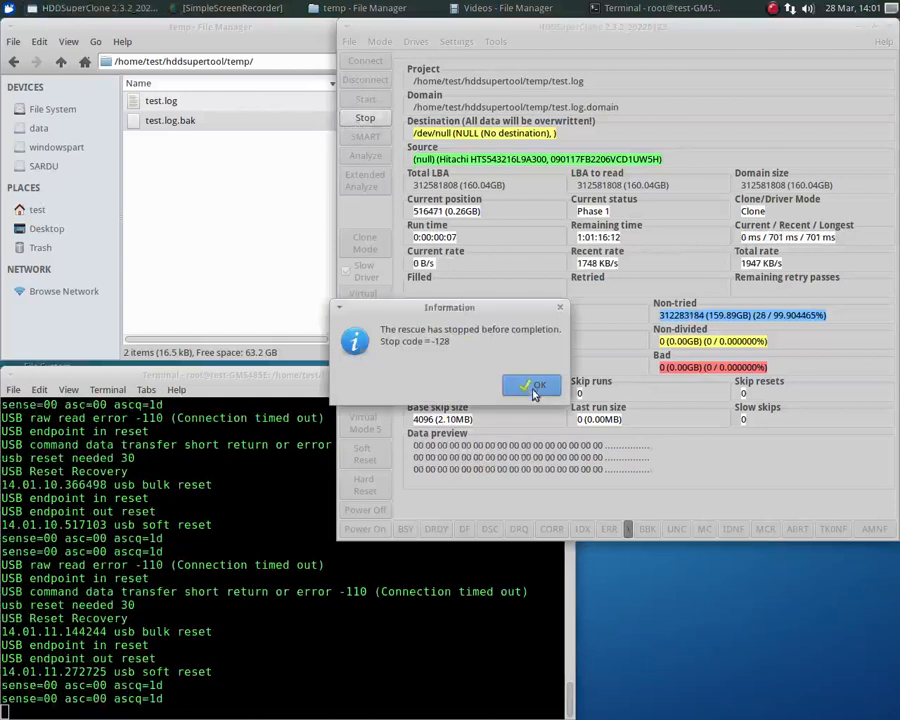
left_click(533, 388)
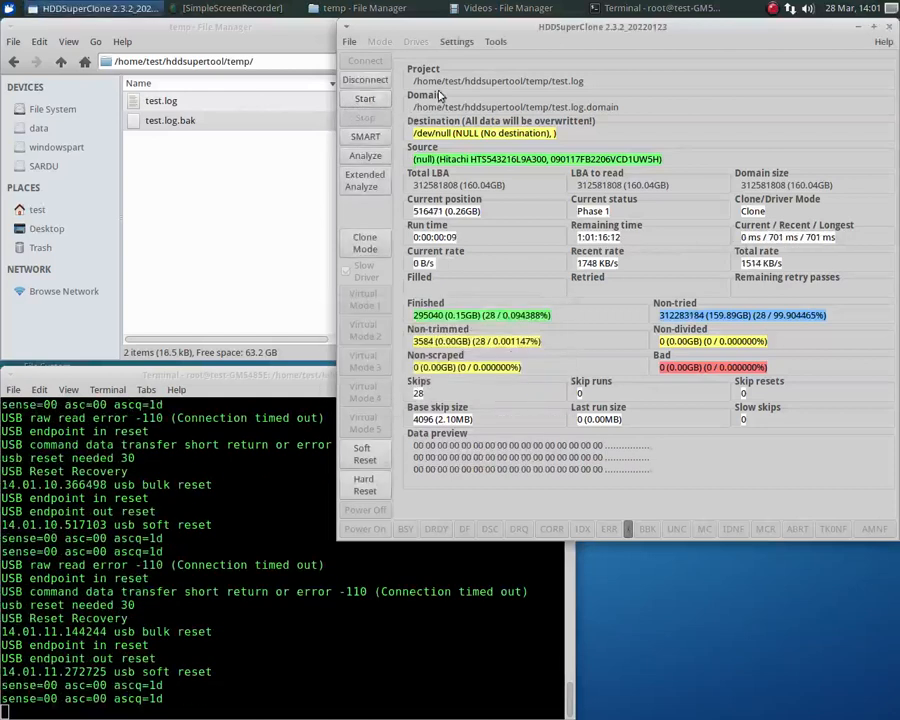
Step: Disable USB soft reset and enable USB hard reset in the timer settings
left_click(456, 45)
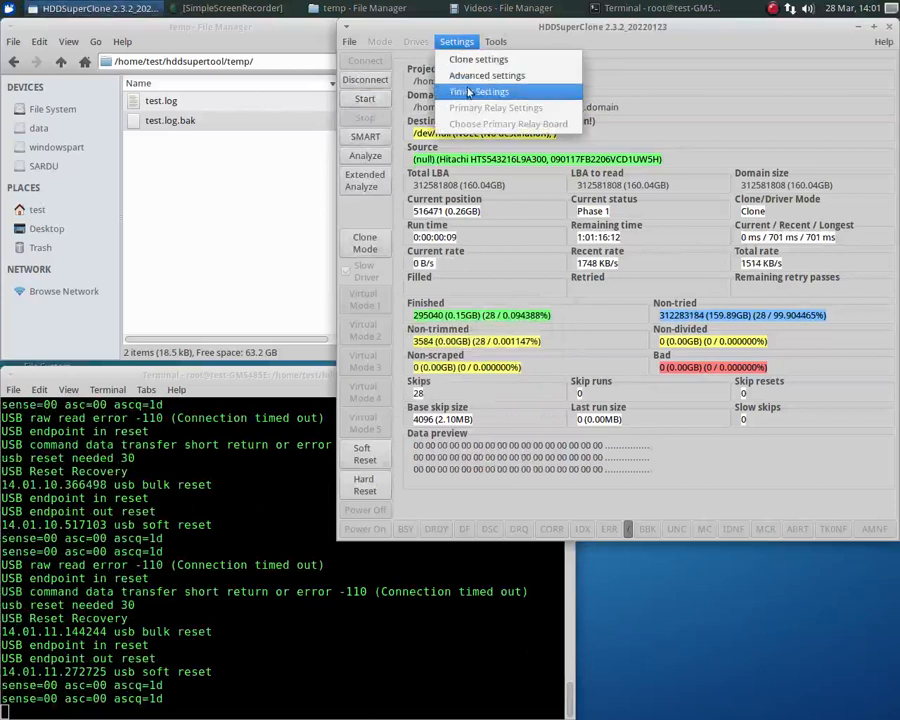
left_click(468, 90)
left_click(649, 537)
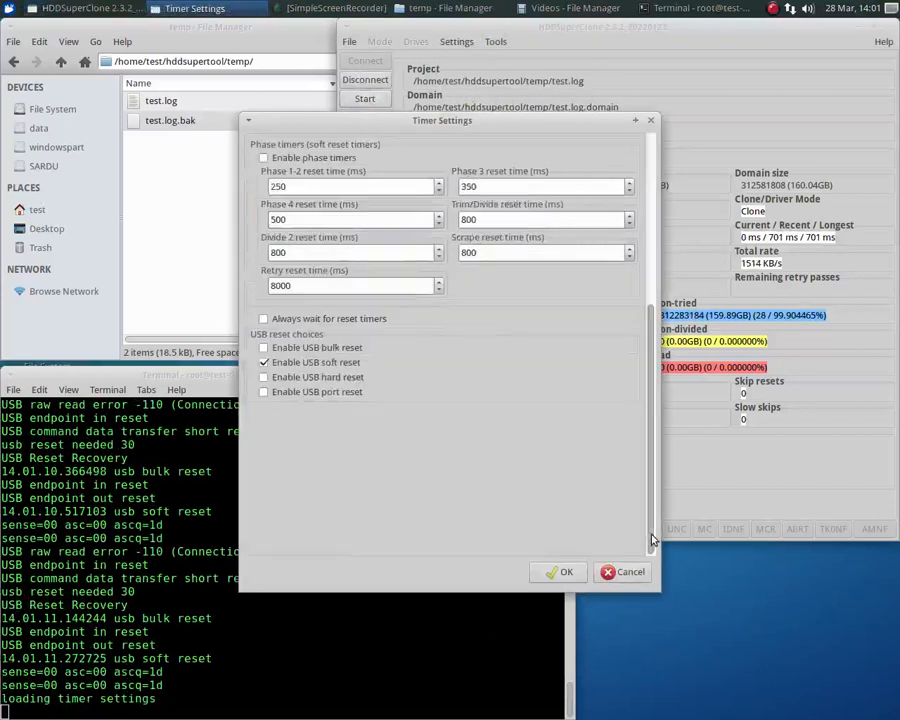
left_click(305, 362)
left_click(305, 377)
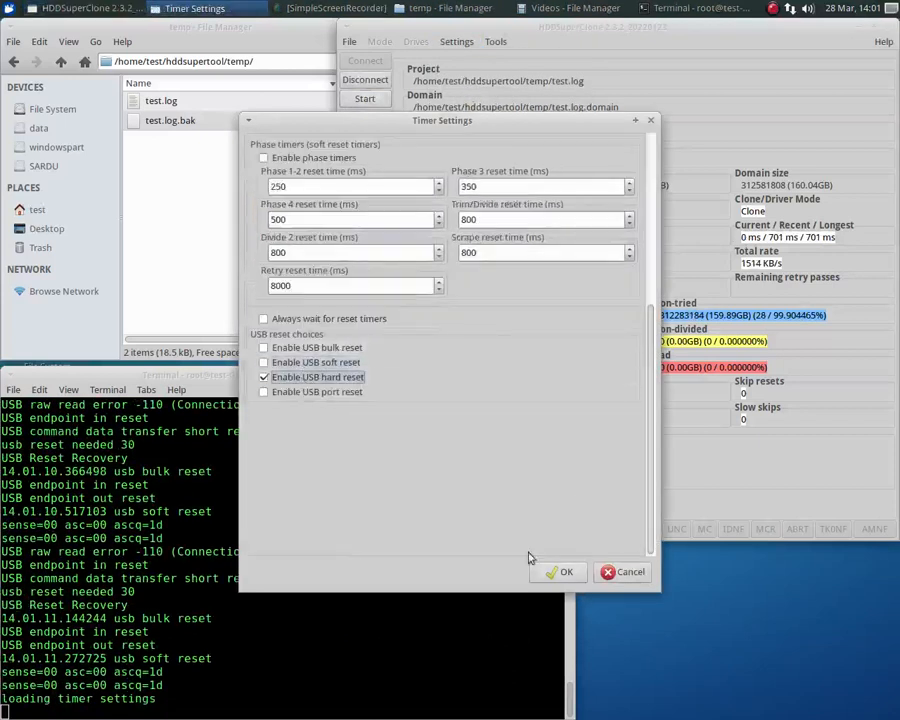
left_click(560, 573)
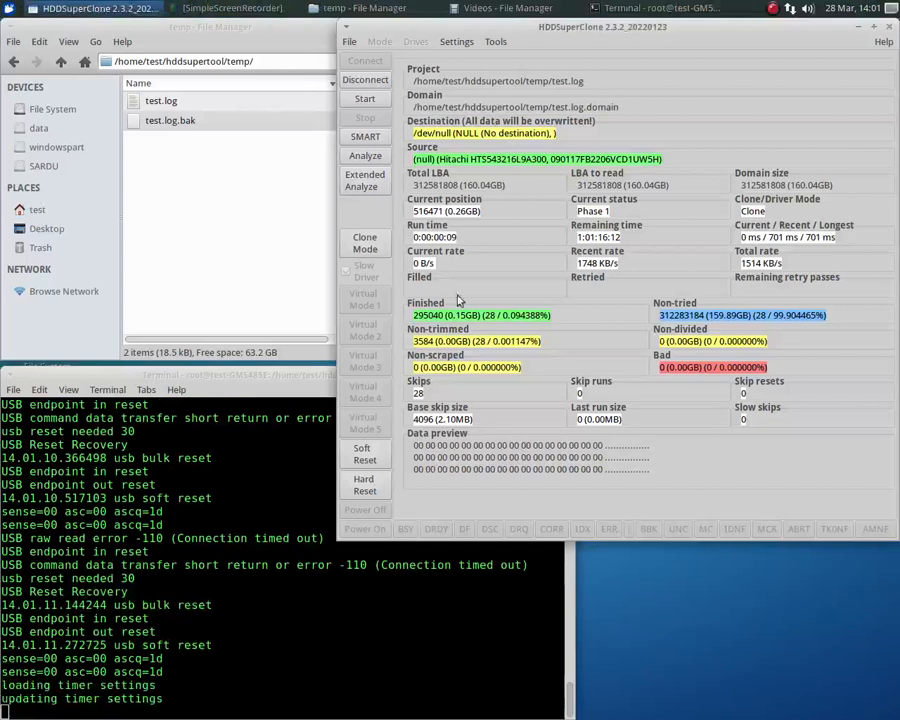
Step: Run the clone for about 14 seconds with USB hard reset and stop it
left_click(365, 101)
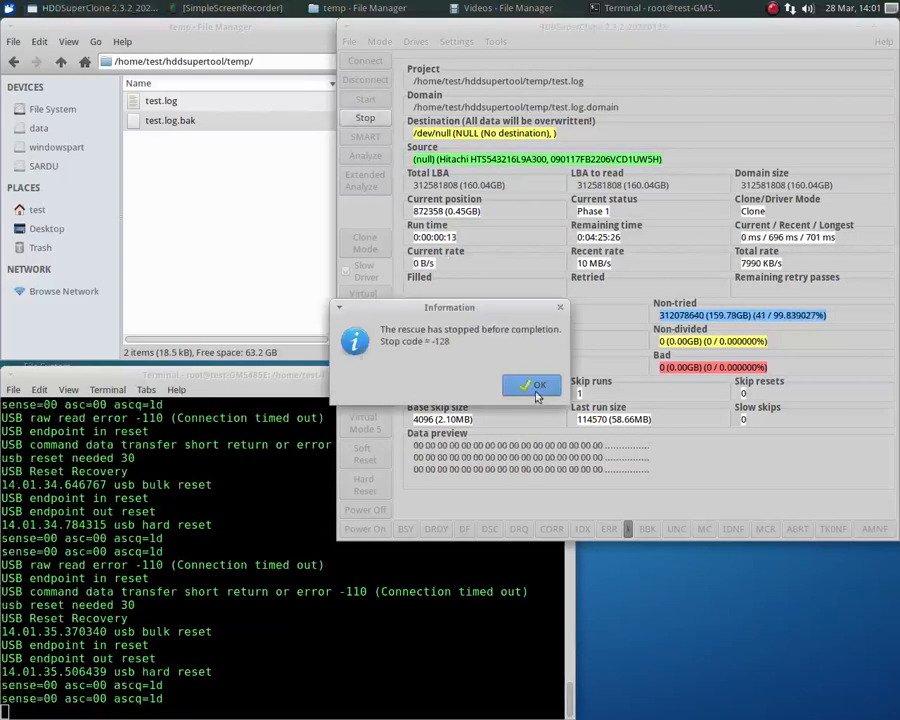
left_click(537, 395)
Step: Disable USB hard reset and enable USB bulk reset in the timer settings
left_click(457, 41)
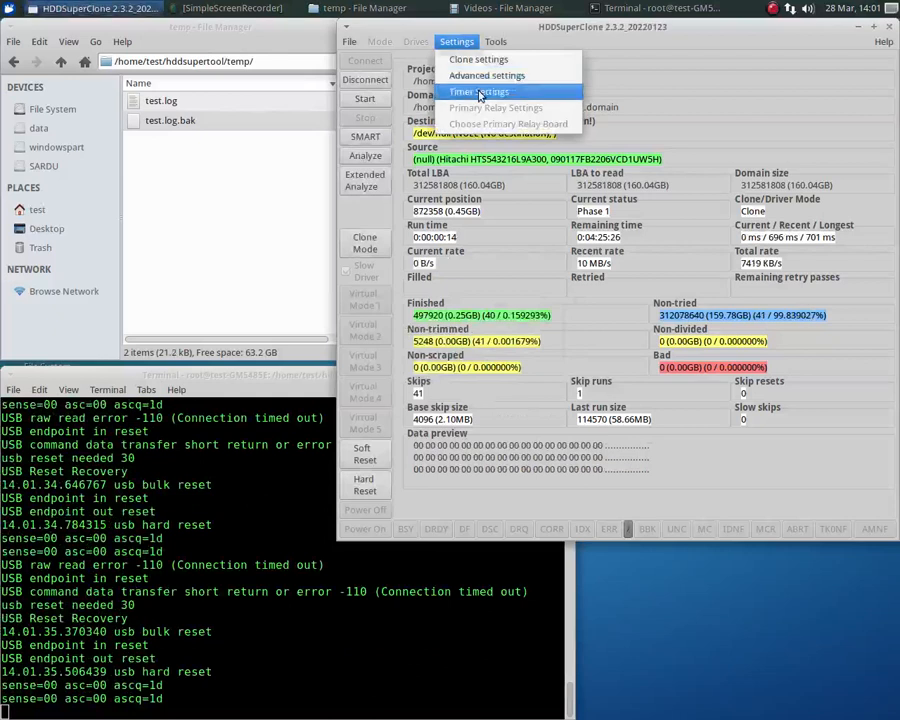
left_click(480, 94)
scroll(645, 539, "down", 5)
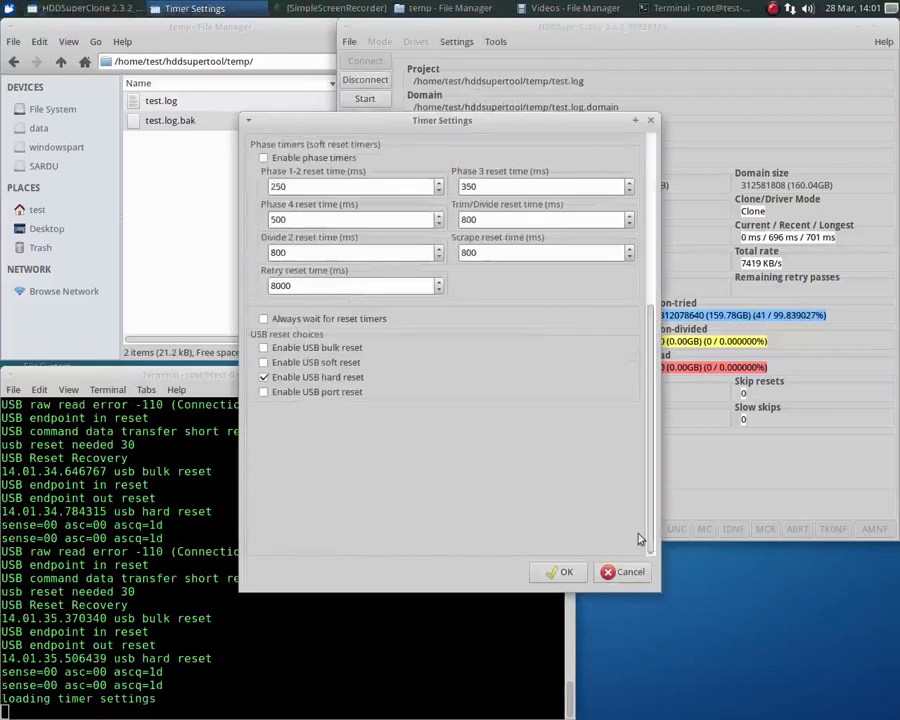
left_click(288, 377)
left_click(296, 348)
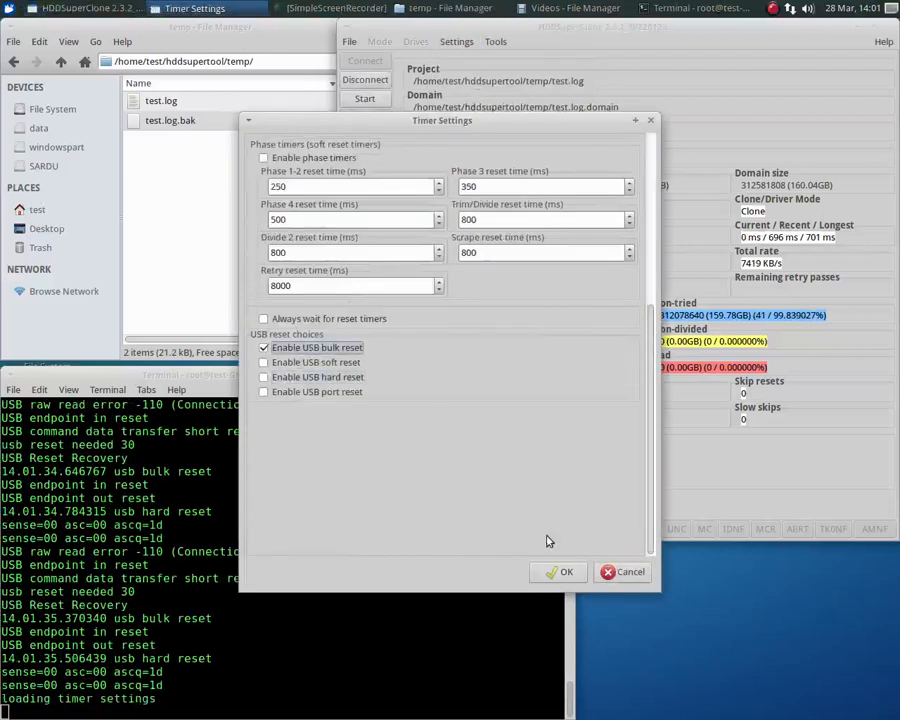
left_click(562, 575)
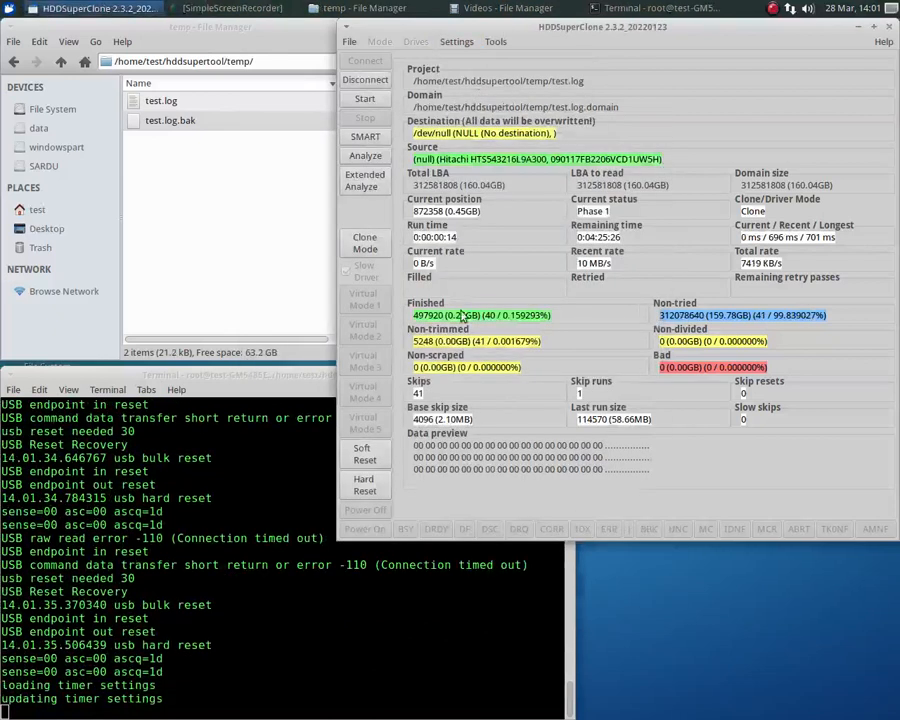
Step: Run the clone again briefly with only USB bulk reset enabled and stop it
left_click(365, 99)
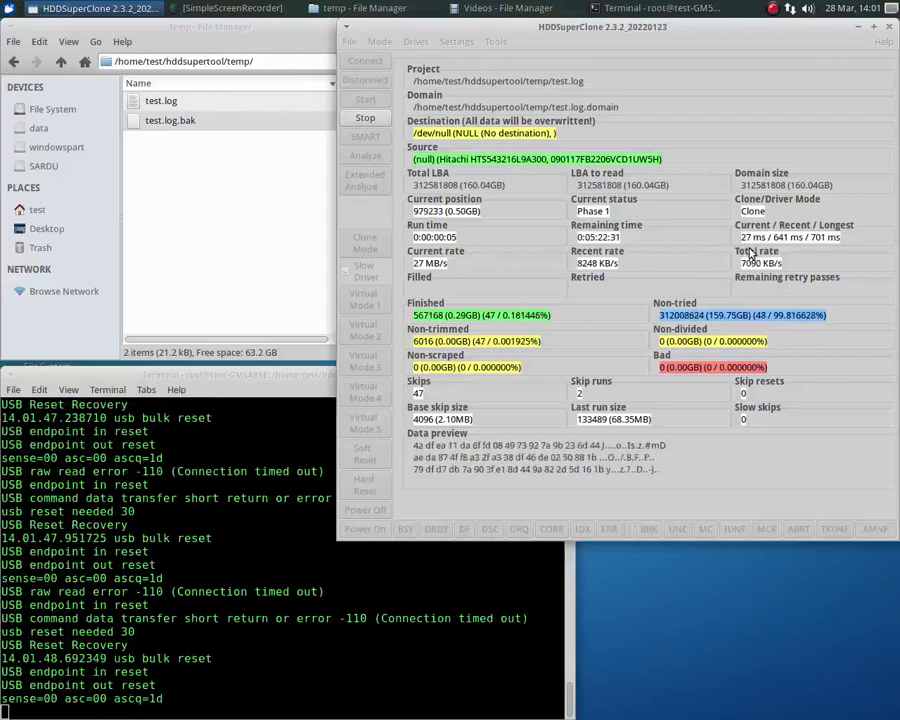
left_click(364, 119)
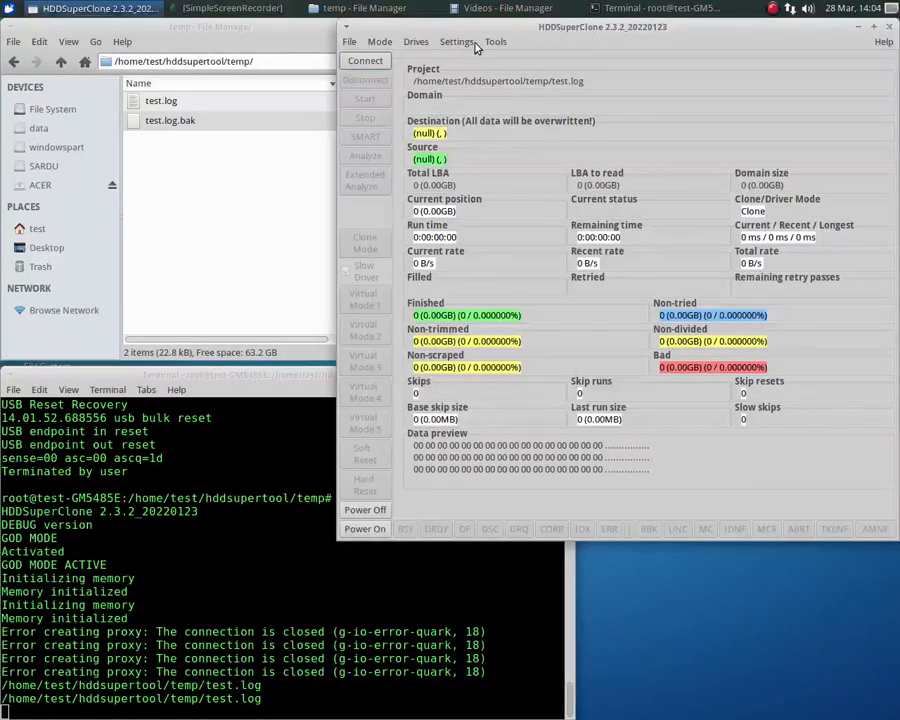
Step: Switch the cloning mode to Direct USB ATA and choose the ASMT ASM1156-PM device as the source drive
left_click(380, 41)
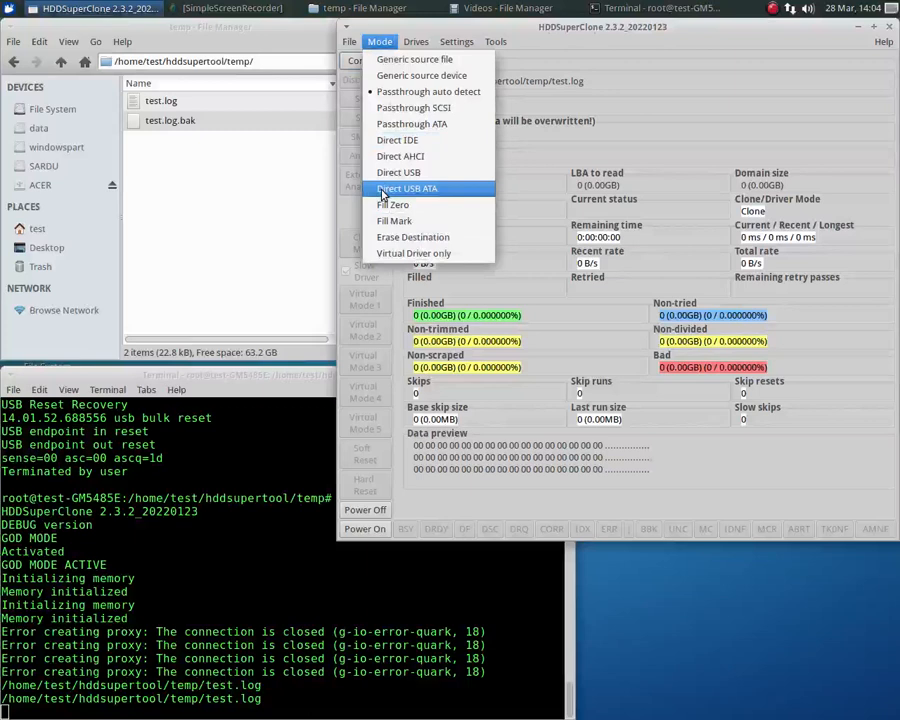
left_click(381, 191)
left_click(415, 41)
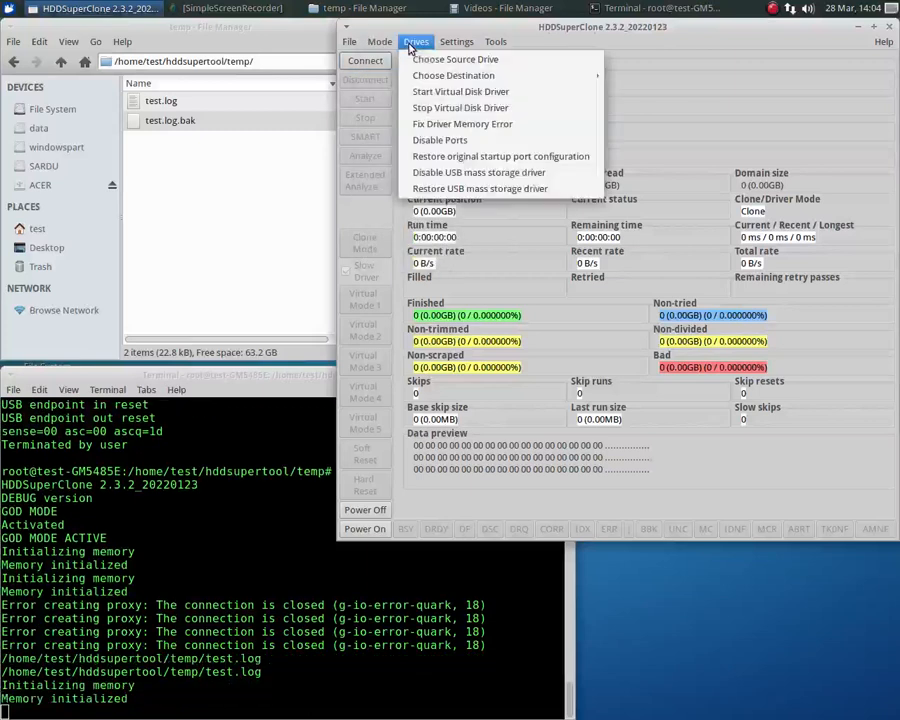
left_click(421, 60)
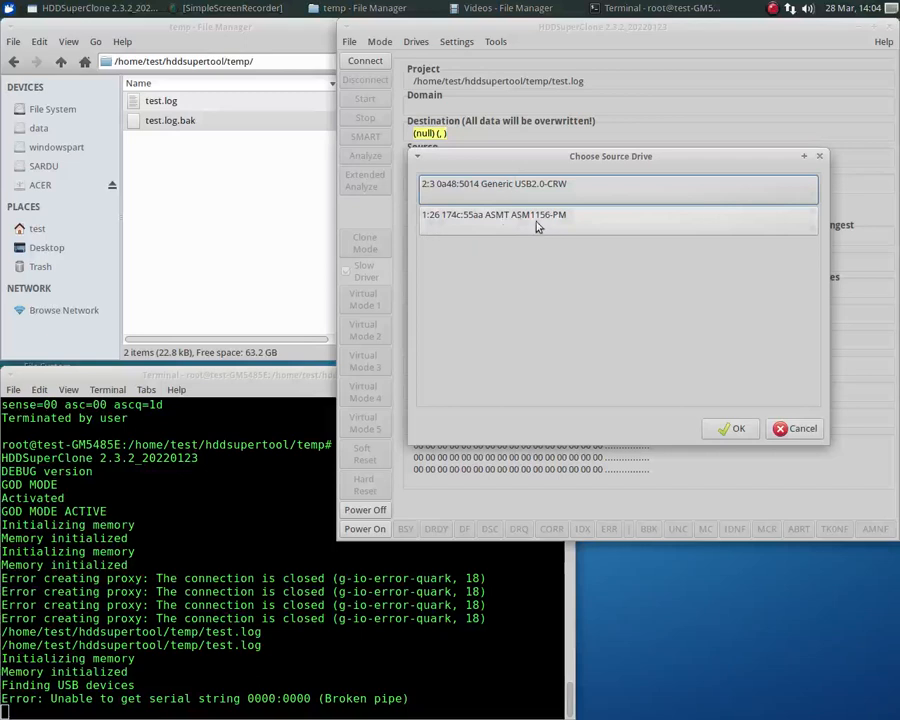
left_click(532, 224)
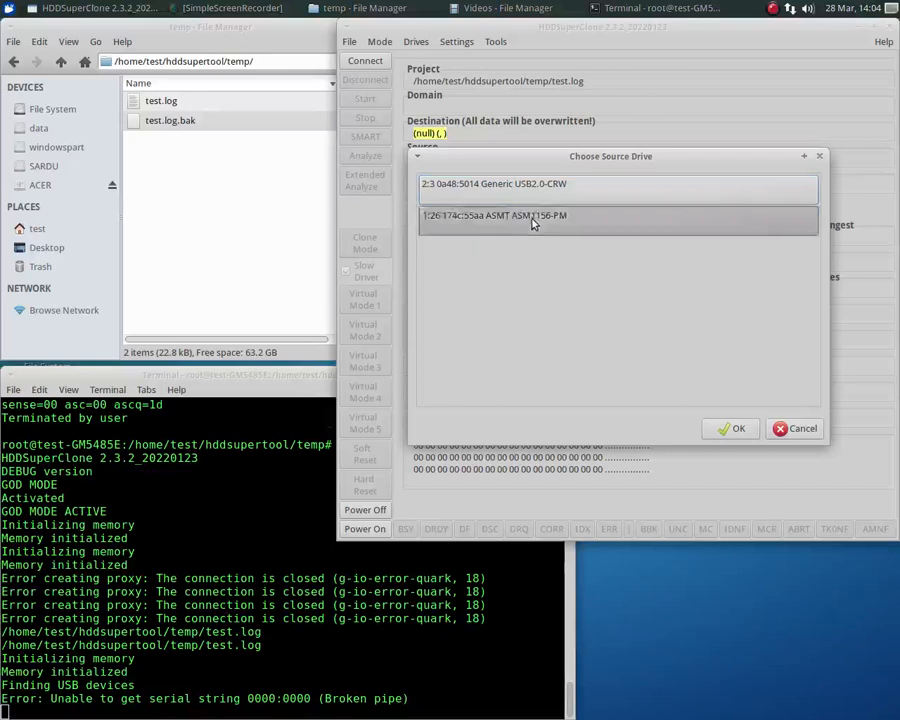
left_click(737, 430)
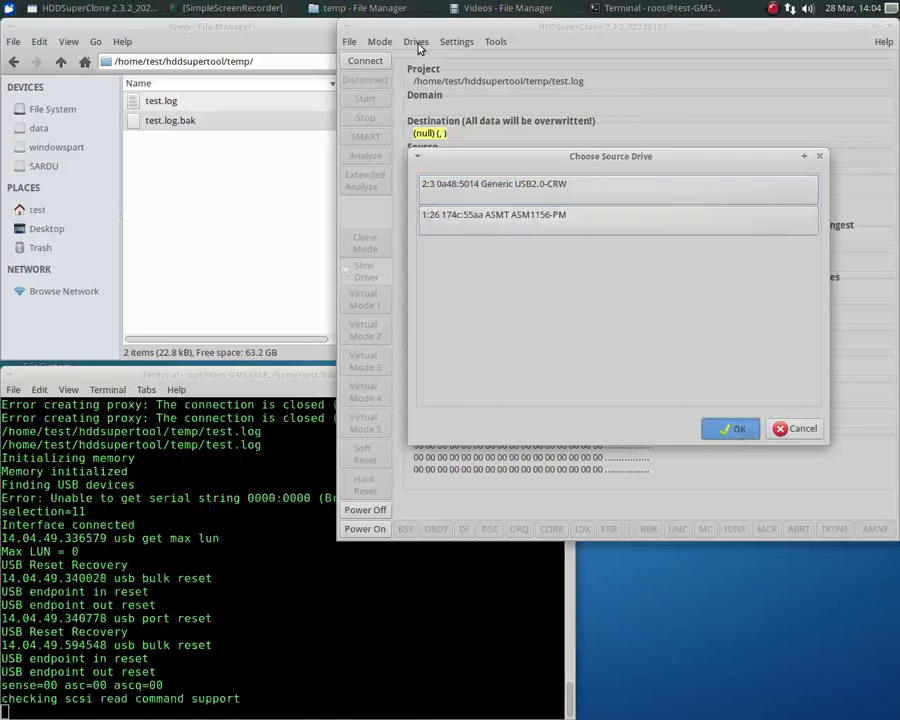
Step: Set the clone destination to NULL (No destination)
left_click(415, 42)
mouse_move(470, 76)
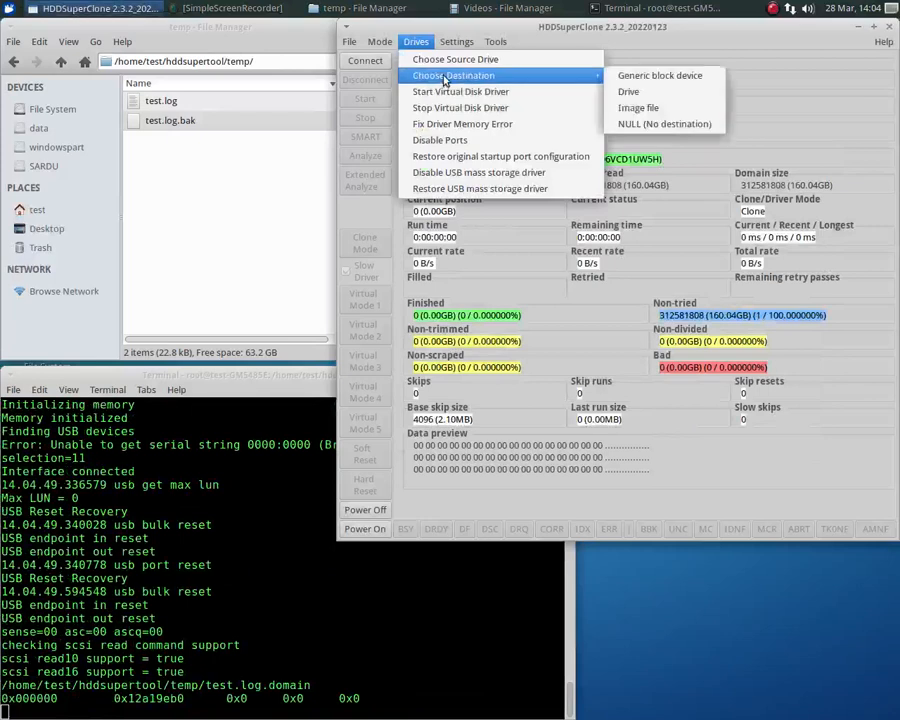
left_click(650, 123)
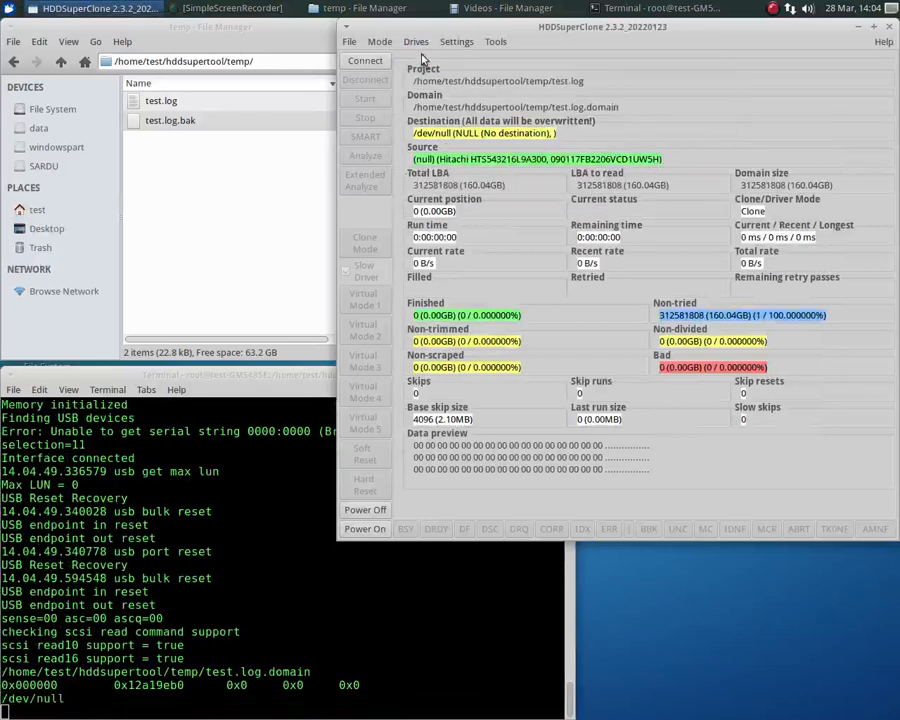
Step: Set the soft reset time to 500 ms and disable USB port reset in the timer settings, leaving USB bulk reset enabled
left_click(456, 41)
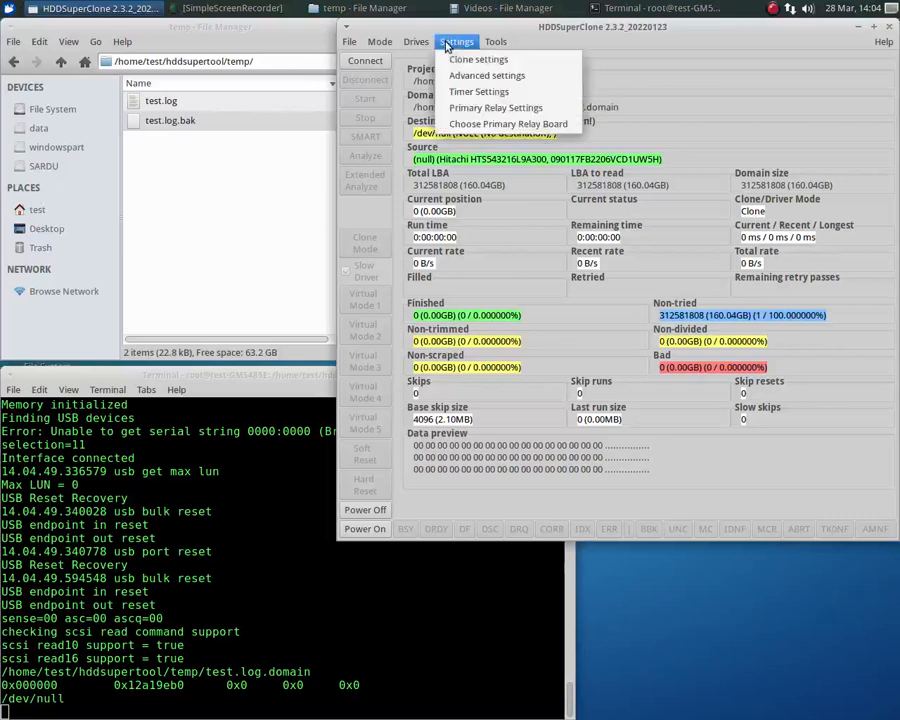
left_click(522, 90)
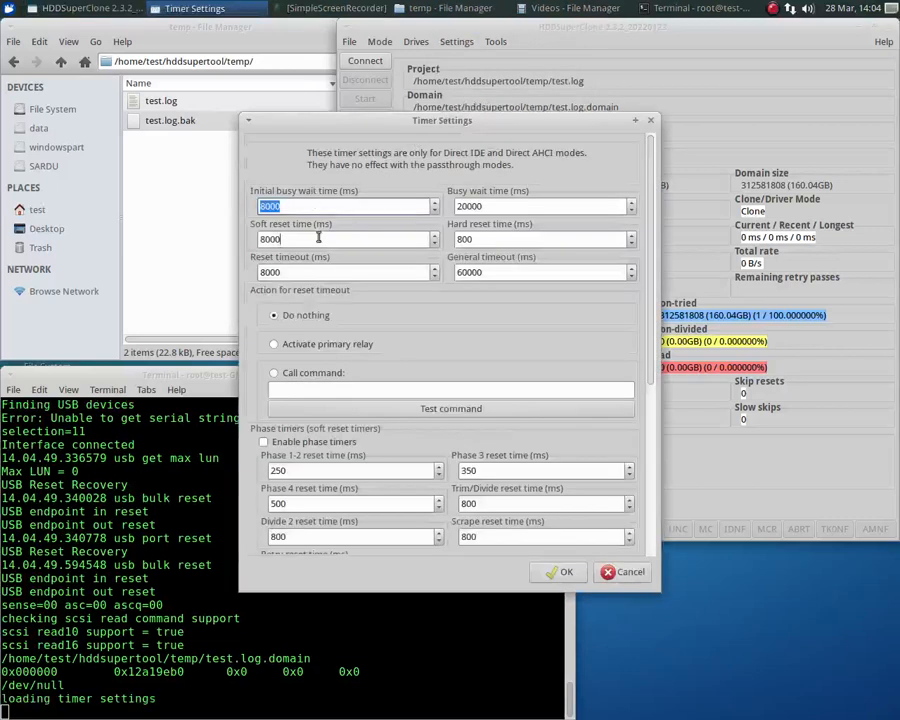
left_click_drag(317, 237, 241, 236)
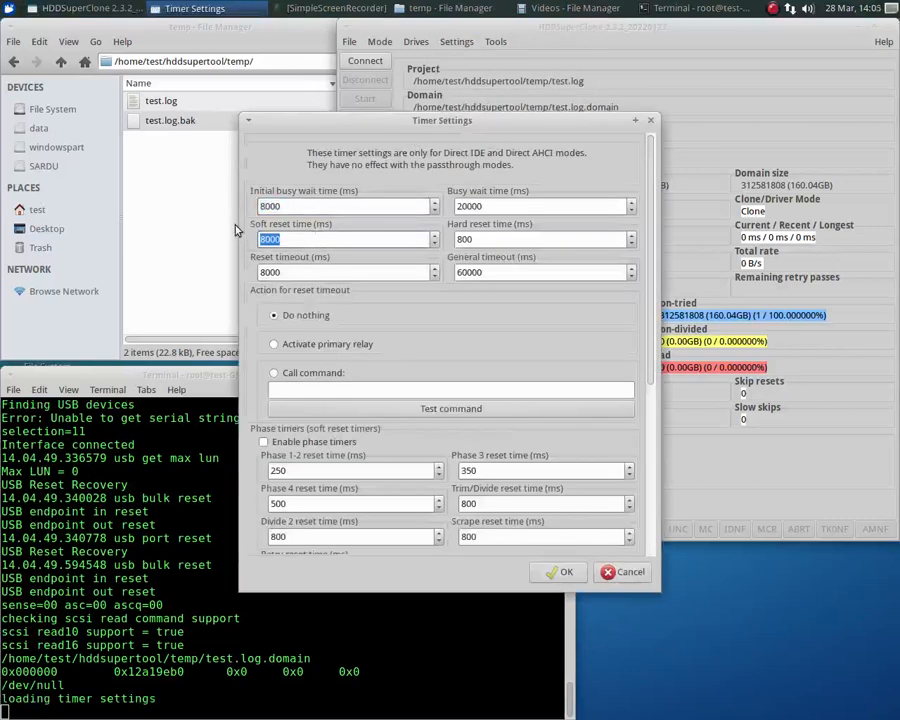
type("500")
scroll(655, 549, "down", 5)
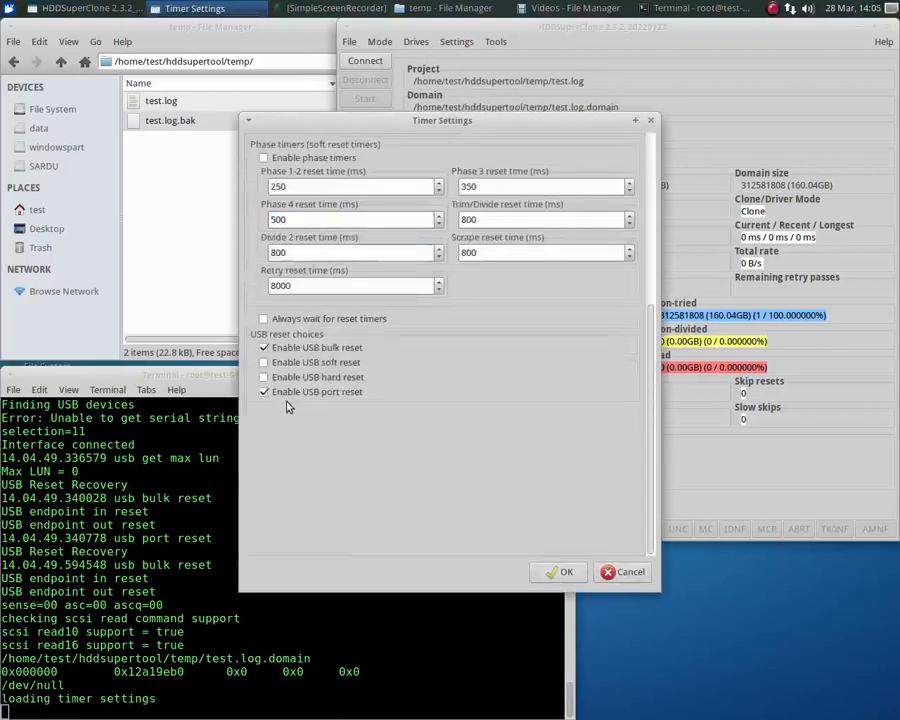
left_click(562, 572)
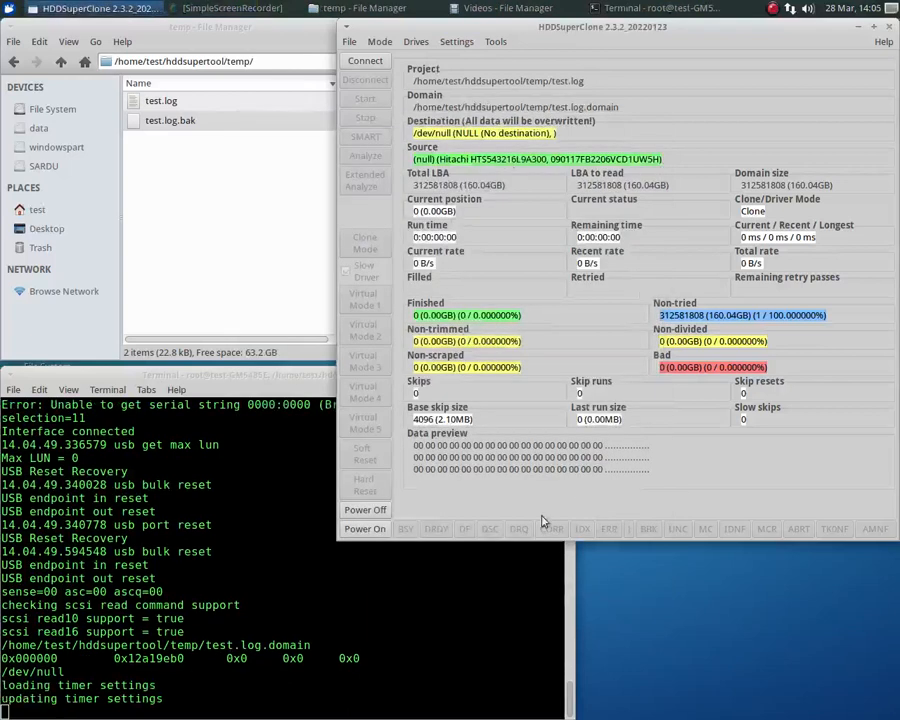
Step: Connect to the source drive, run the clone for about 10 seconds with only USB bulk reset enabled, and stop it
left_click(365, 64)
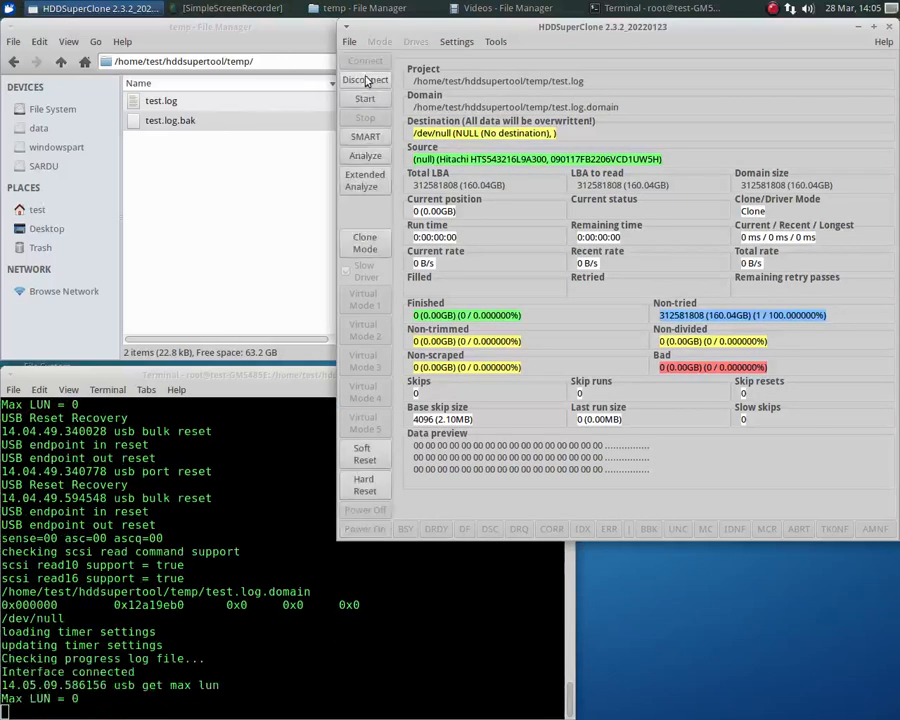
left_click(365, 100)
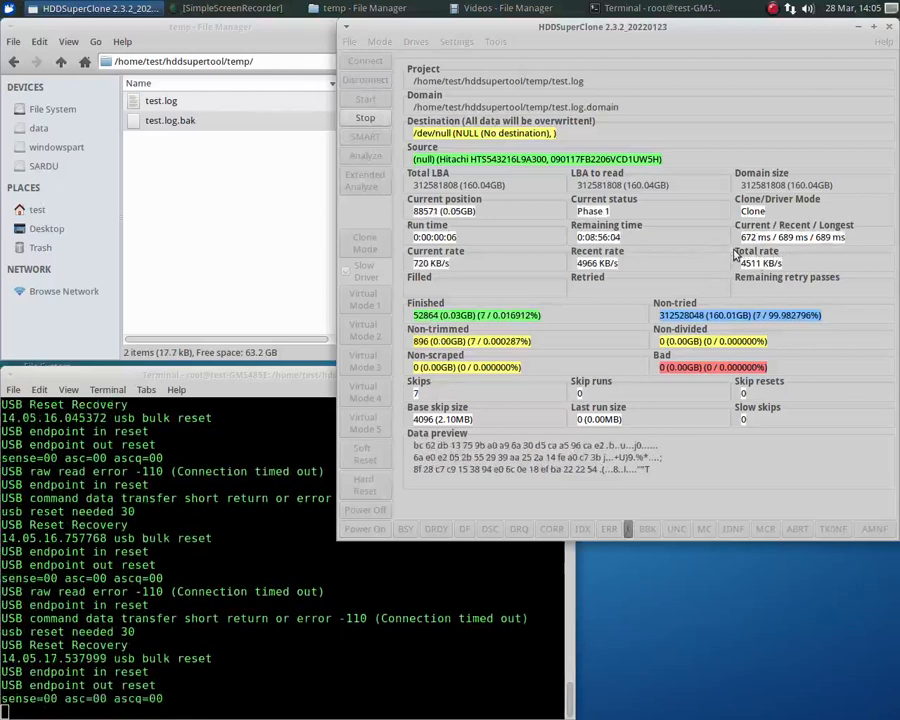
left_click(366, 118)
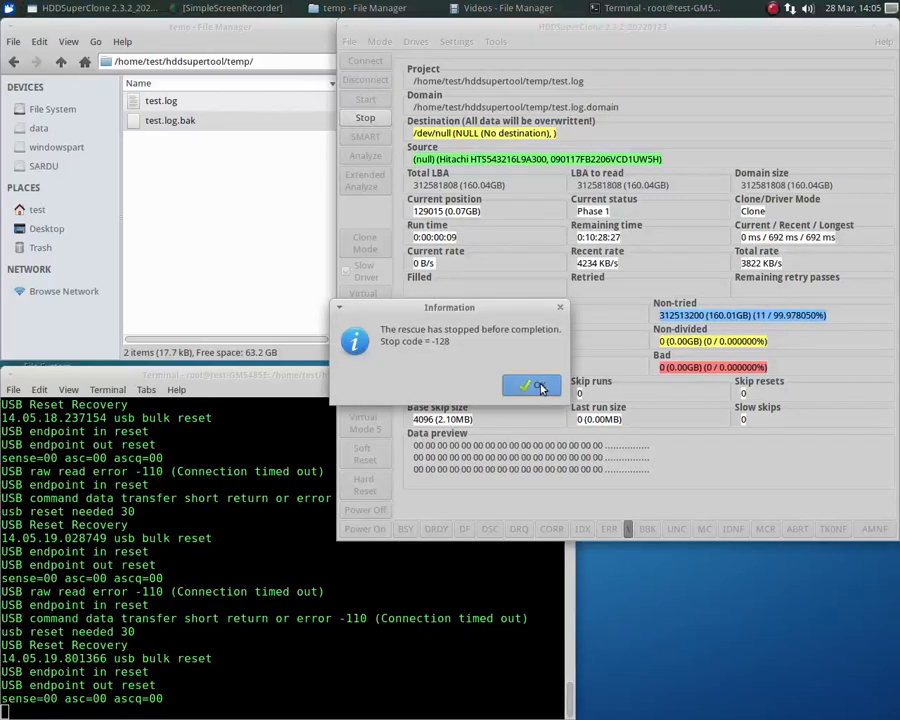
left_click(540, 388)
Step: Disable USB bulk reset and enable USB soft reset in the timer settings
left_click(456, 41)
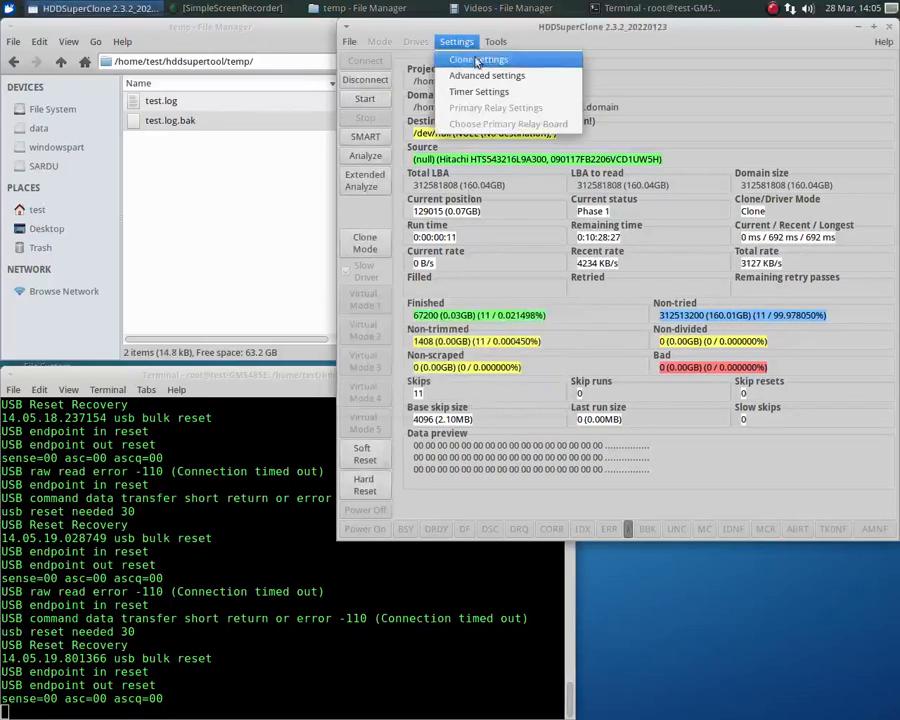
left_click(488, 91)
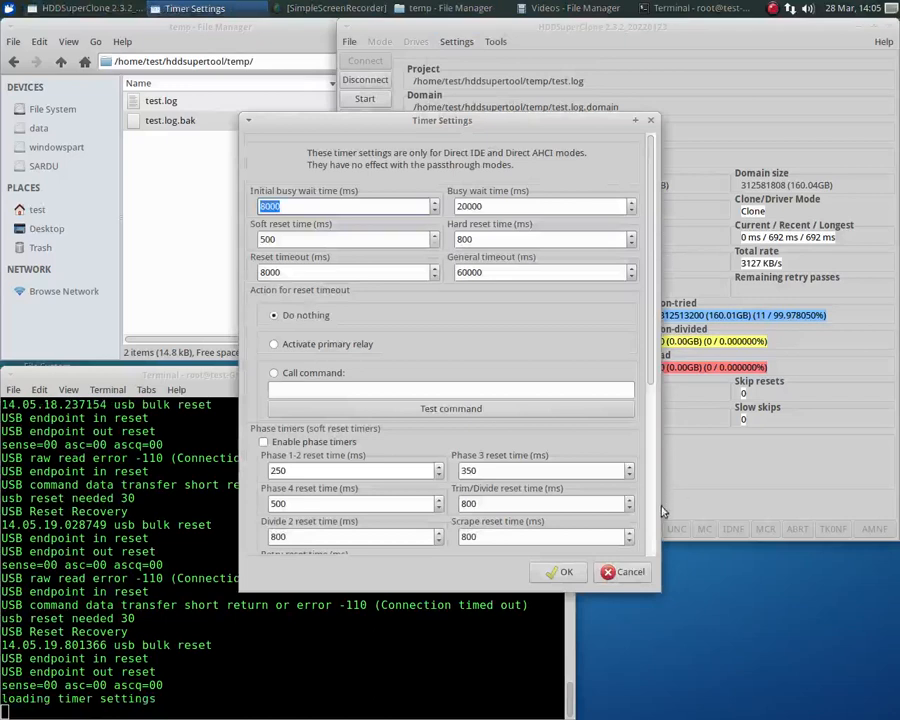
scroll(652, 540, "down", 5)
left_click(290, 348)
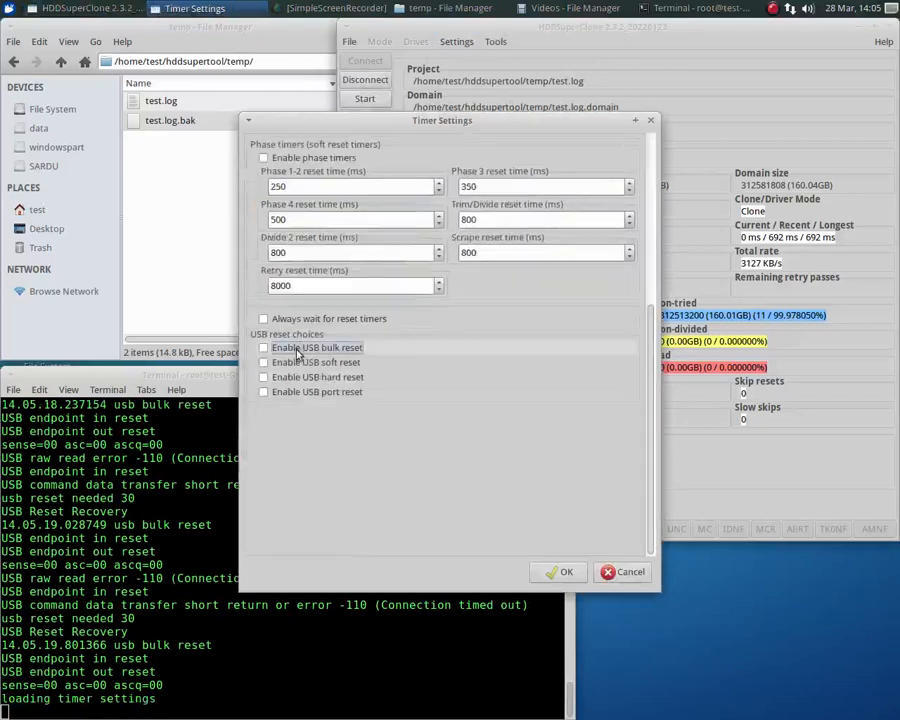
left_click(296, 364)
left_click(562, 572)
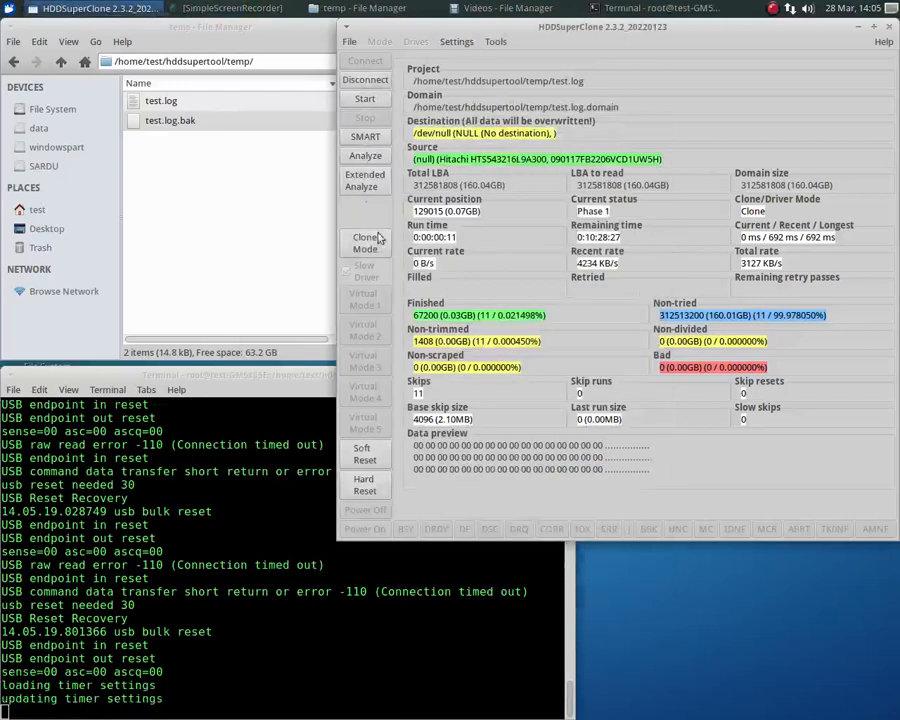
Step: Run the clone for about 7 seconds with USB soft reset and stop it
left_click(364, 103)
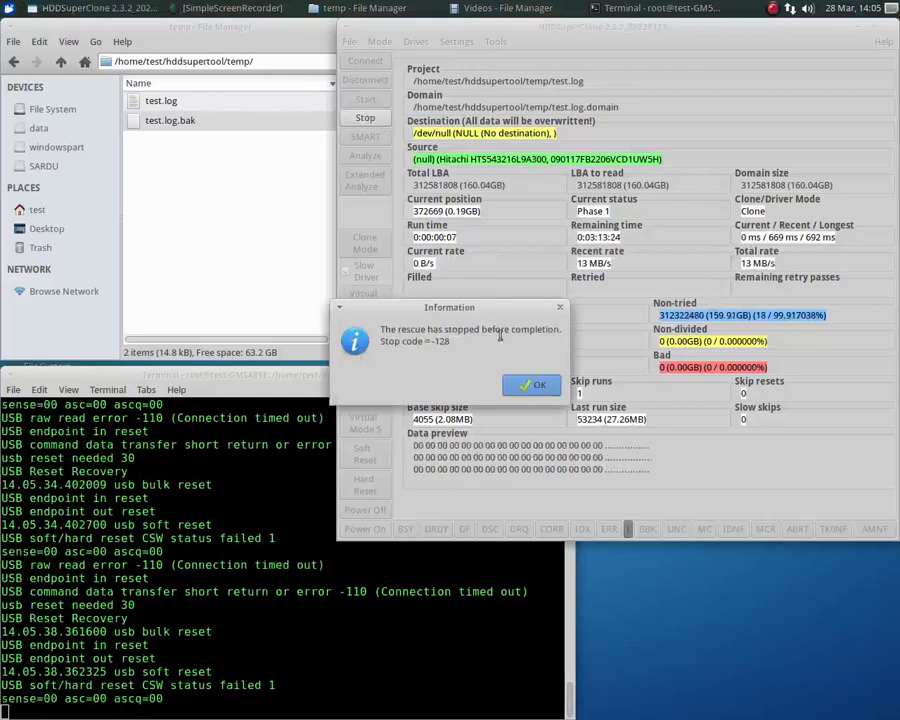
left_click(538, 386)
Step: Turn off USB soft reset and turn on USB hard reset in the timer settings
left_click(458, 43)
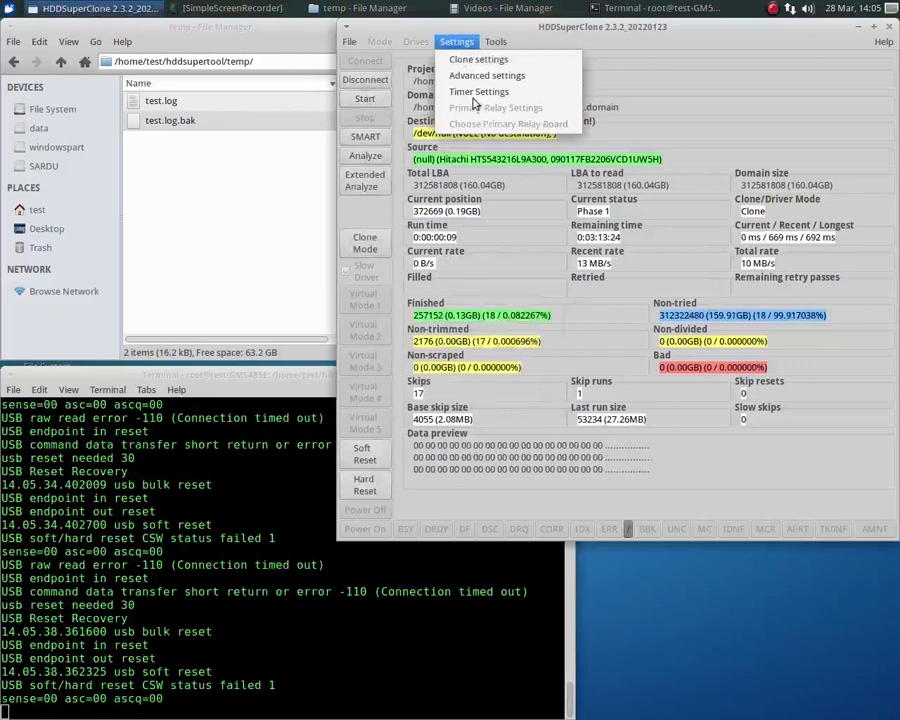
left_click(474, 93)
left_click(650, 546)
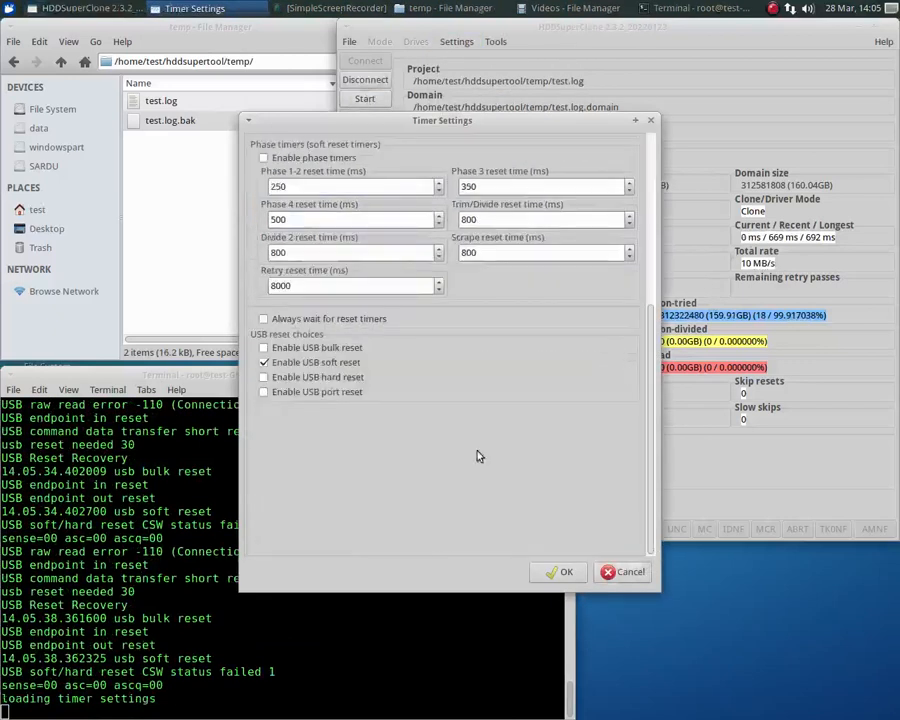
left_click(304, 364)
left_click(305, 376)
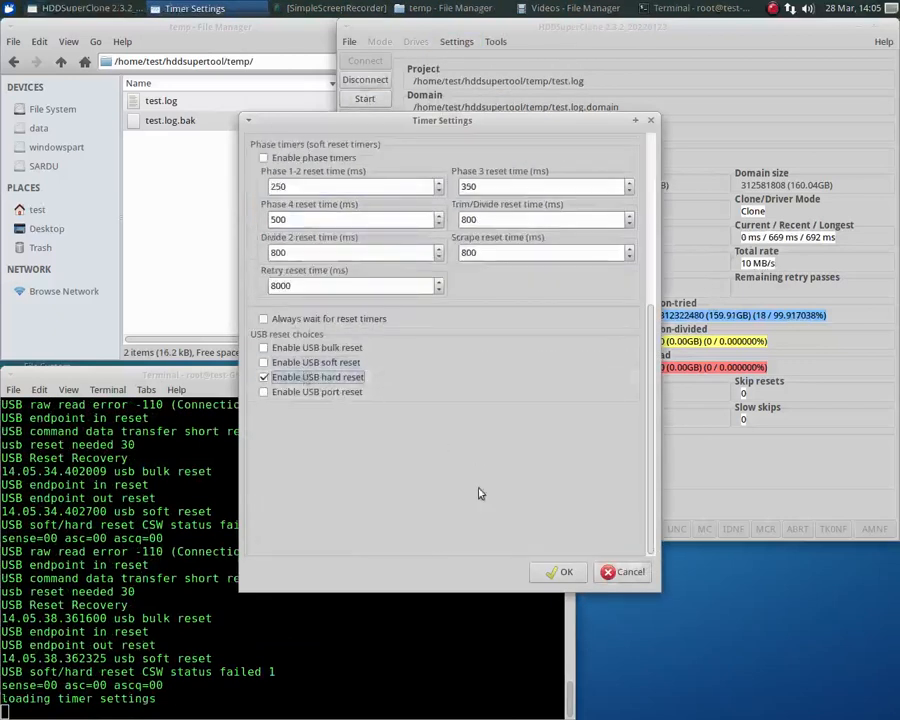
left_click(564, 572)
Step: Run the clone for about 10 seconds with USB hard reset and stop it
left_click(364, 98)
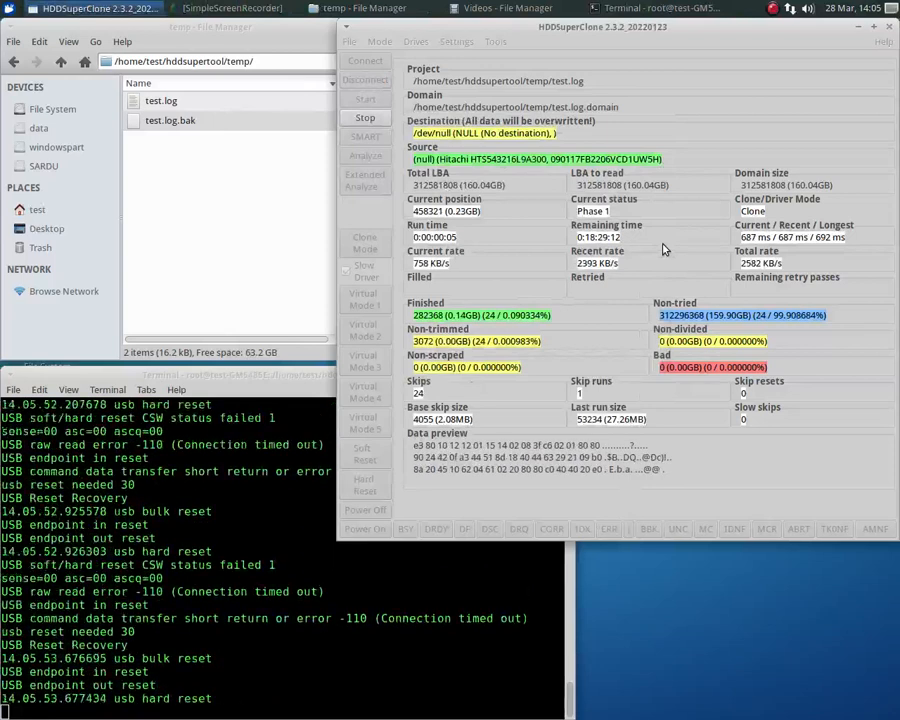
left_click(365, 120)
left_click(533, 386)
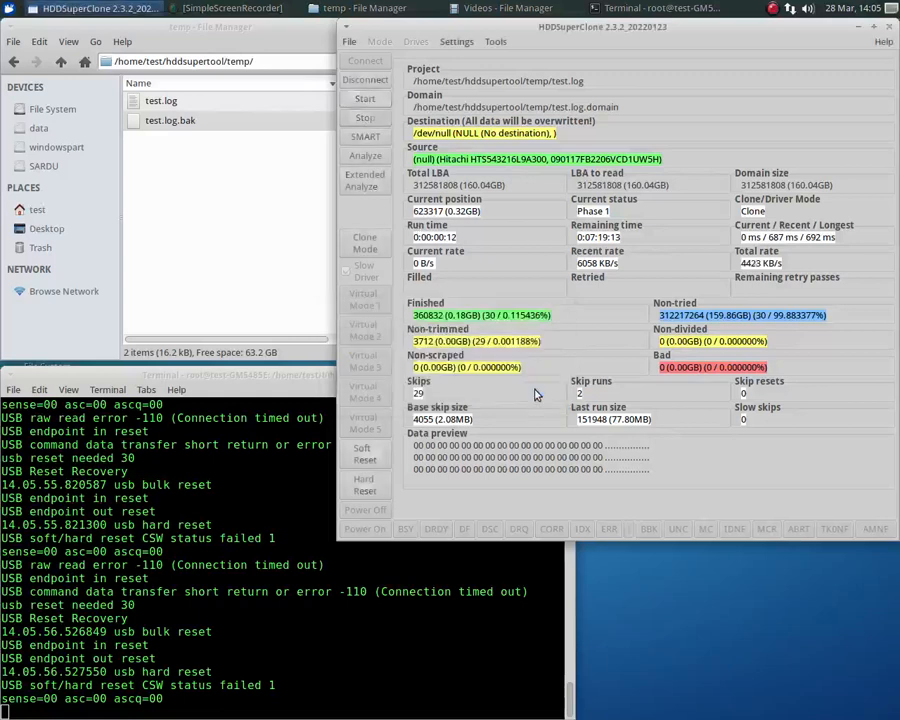